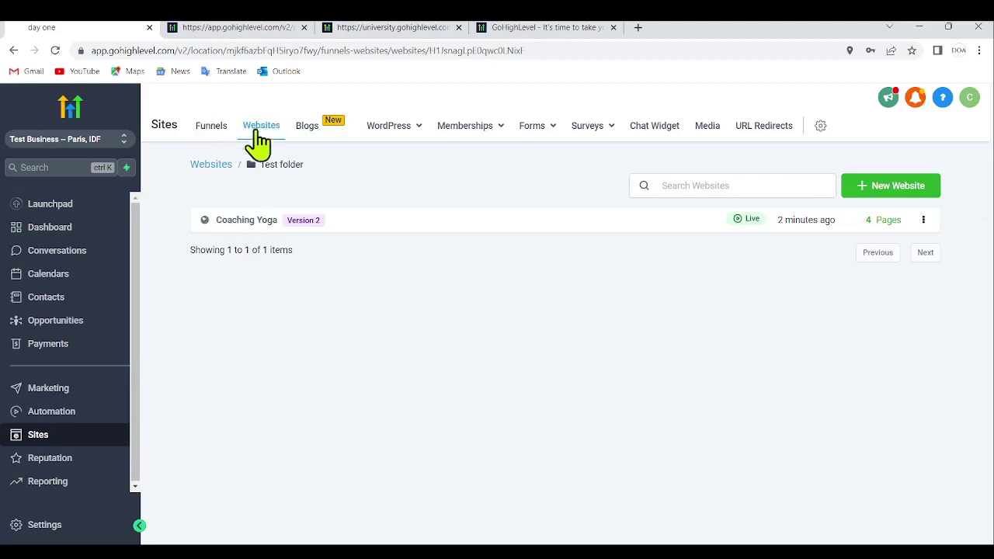
# - Open the Coaching Yoga website and launch its Accueil page for editing in a new browser tab
pyautogui.click(241, 225)
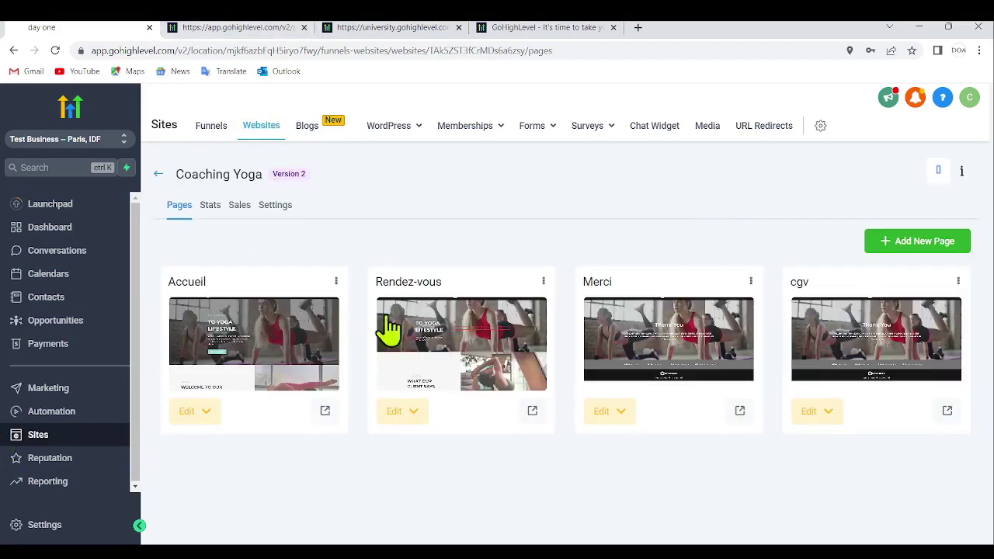
pyautogui.click(206, 413)
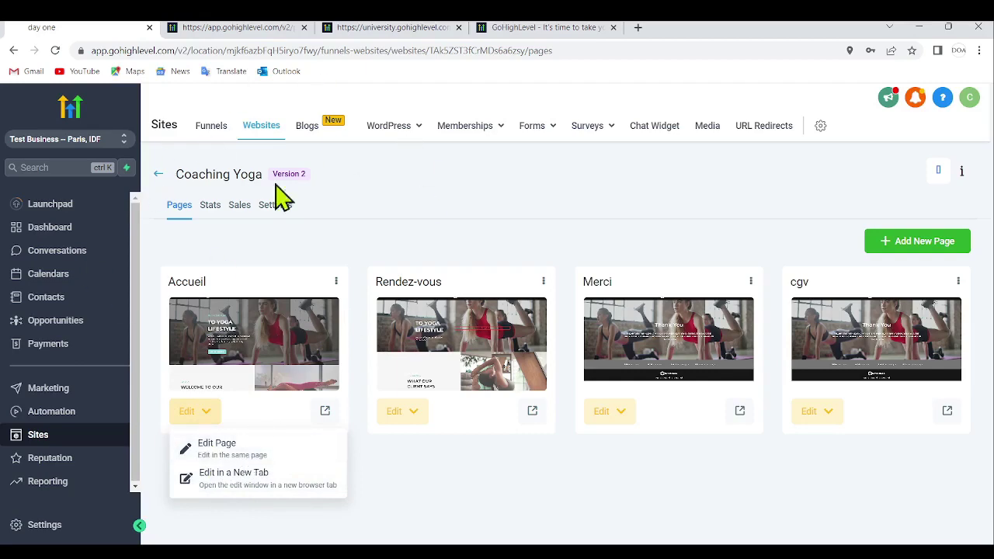
pyautogui.click(261, 482)
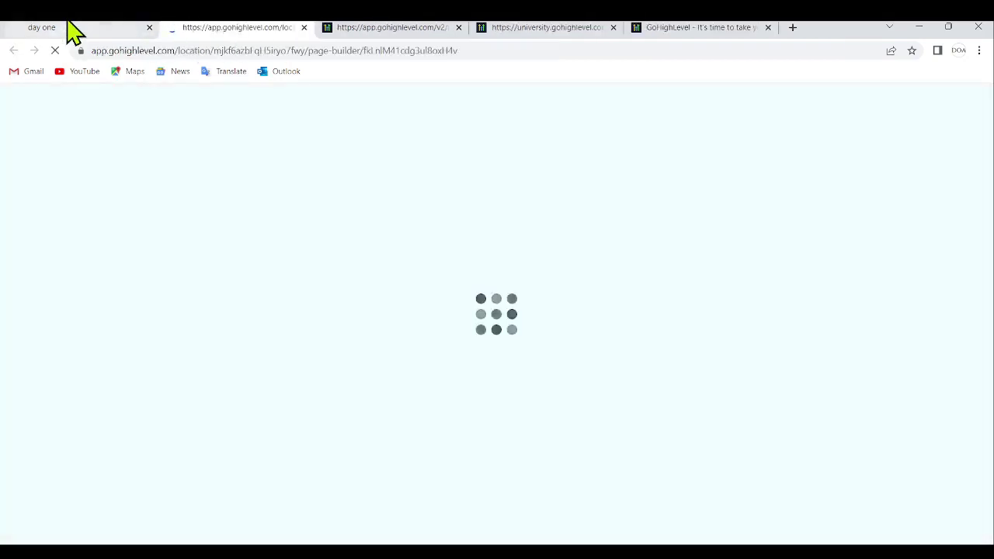
pyautogui.click(74, 30)
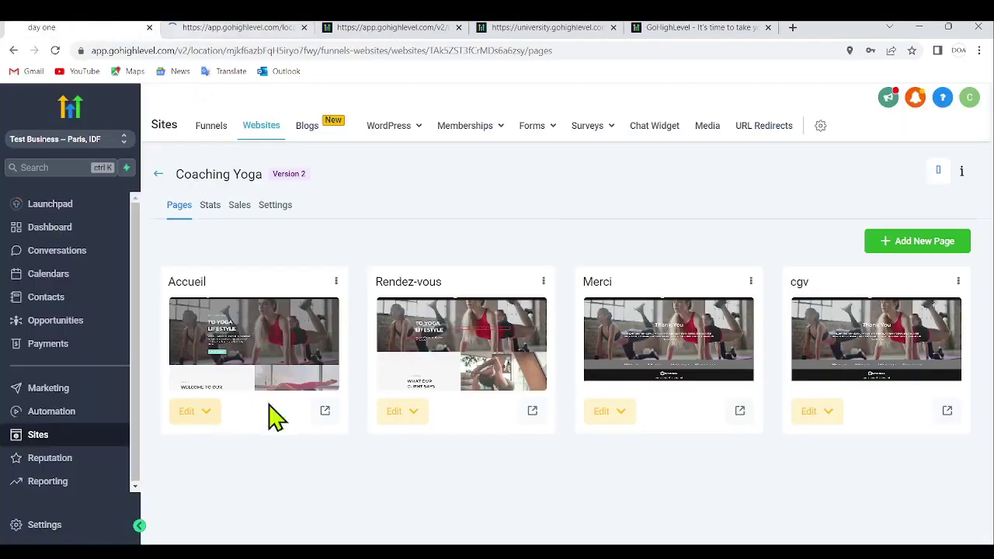
pyautogui.click(267, 27)
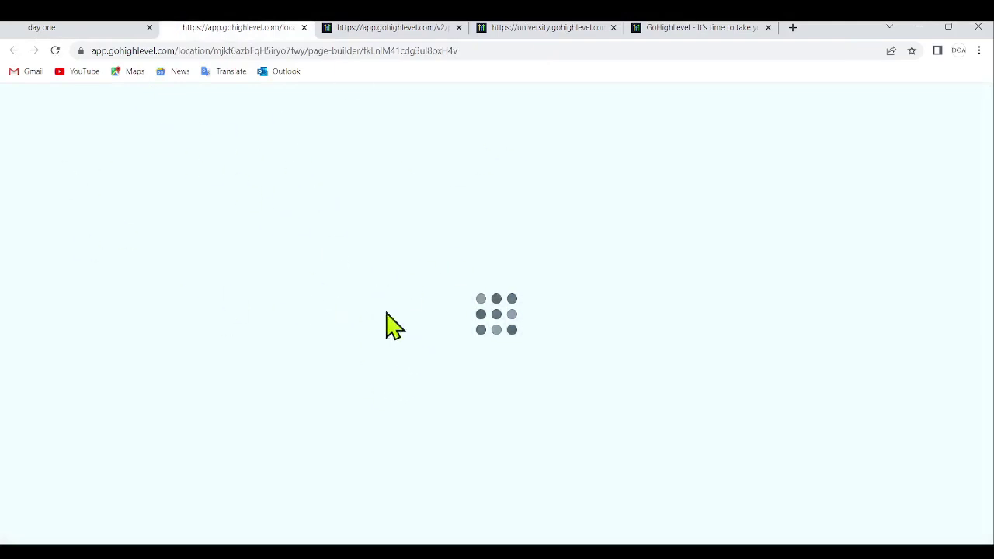
pyautogui.click(68, 28)
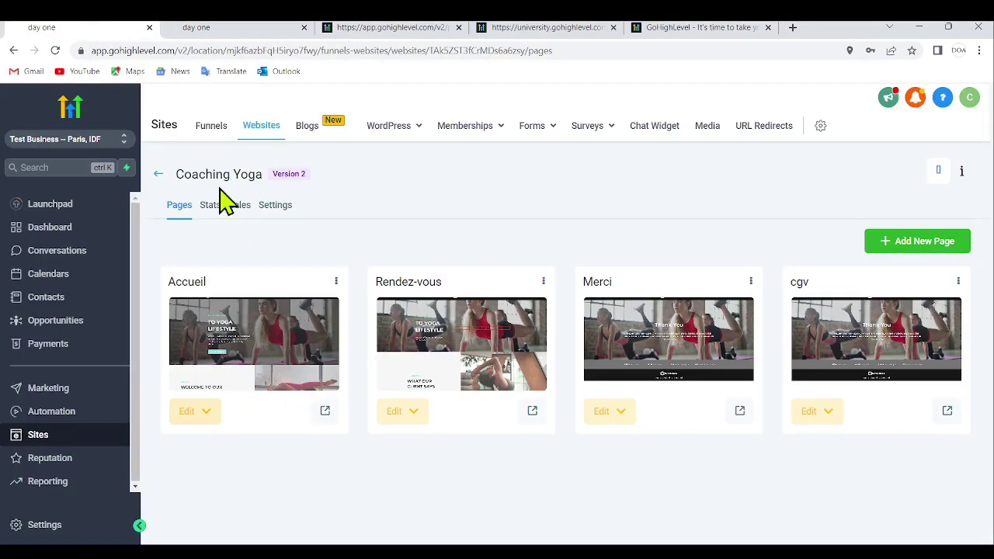
pyautogui.click(233, 30)
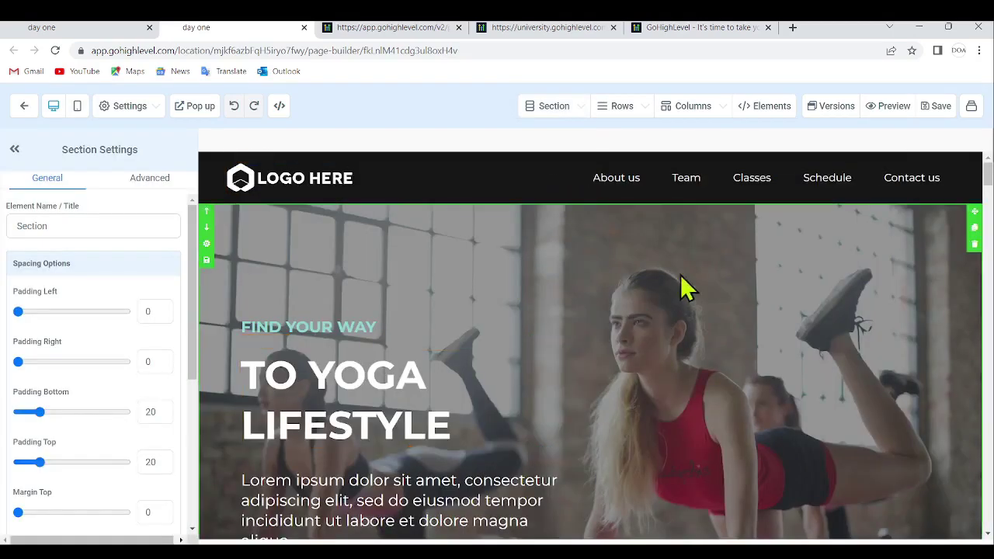
# - Examine the Accueil page's sections, from the navigation header and hero banner through the About Us and Our Philosophy blocks
pyautogui.scroll(-5, 619, 314)
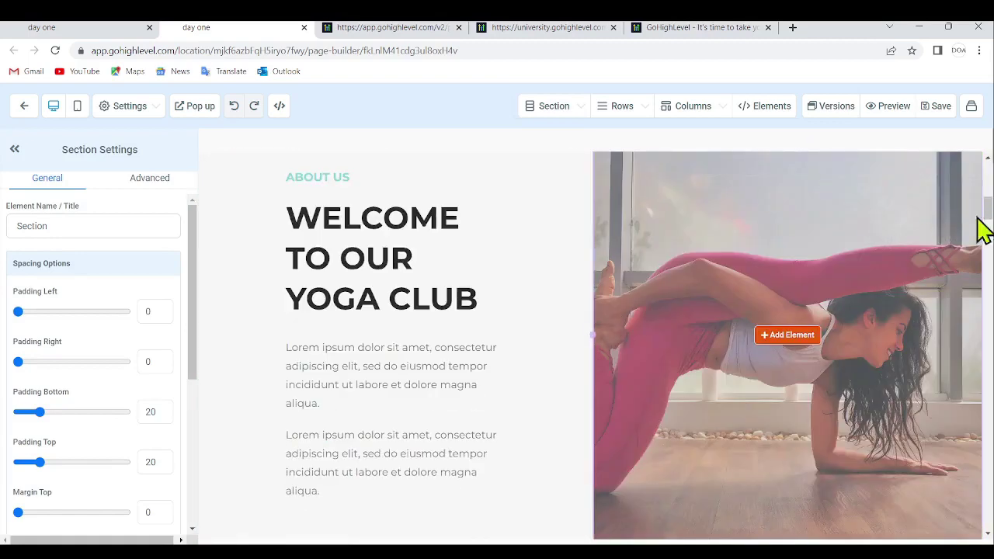
pyautogui.scroll(-1, 684, 357)
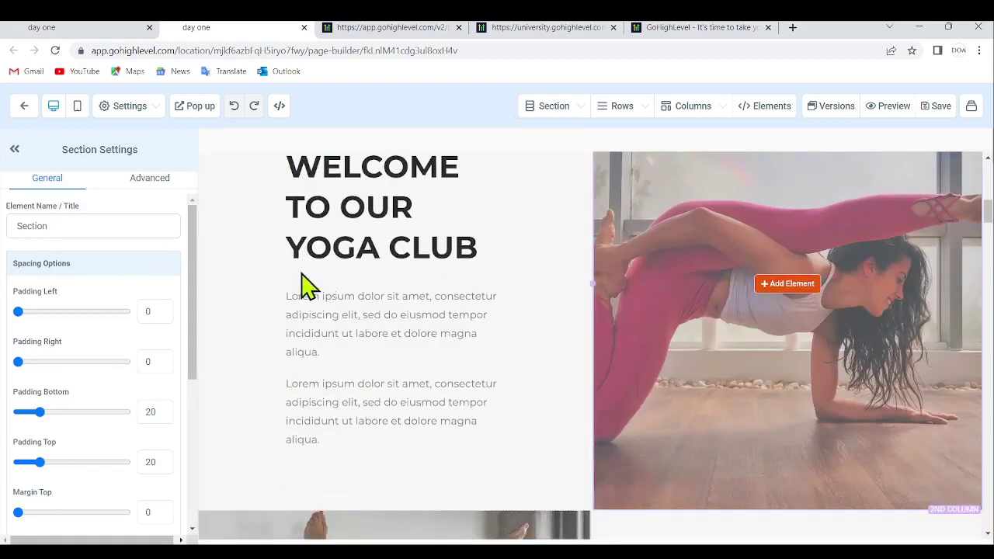
pyautogui.scroll(-7, 400, 271)
pyautogui.scroll(15, 399, 269)
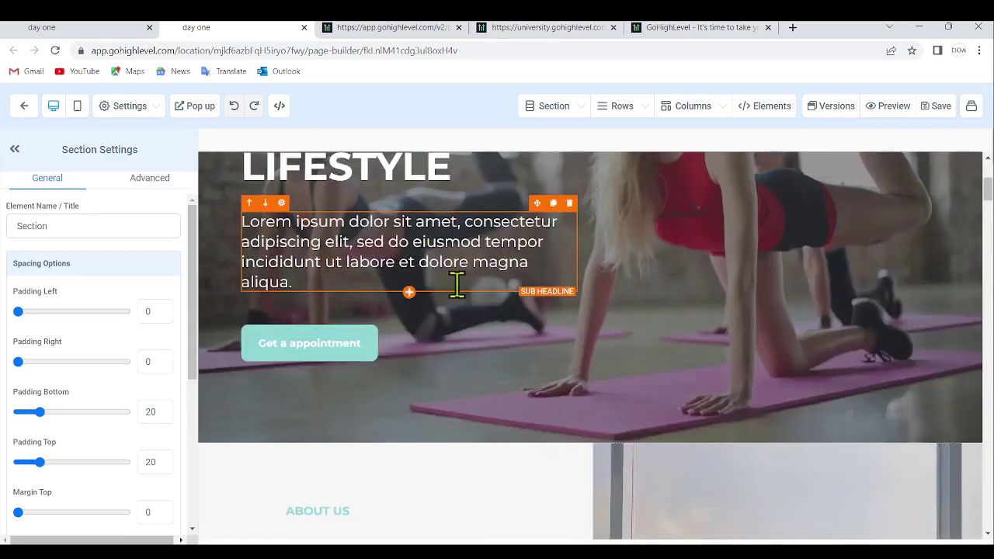
pyautogui.scroll(4, 340, 266)
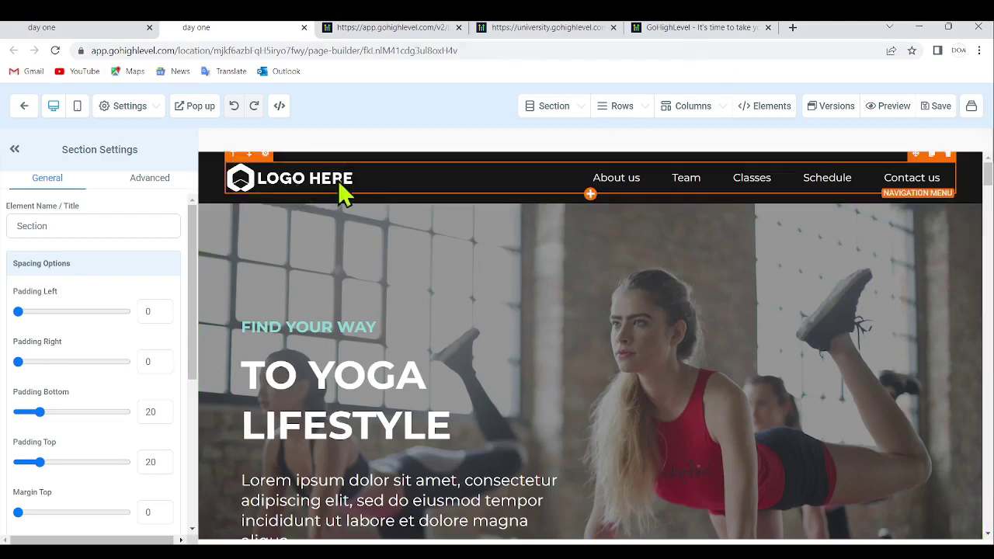
pyautogui.scroll(-5, 748, 241)
pyautogui.scroll(-4, 748, 241)
pyautogui.scroll(9, 696, 251)
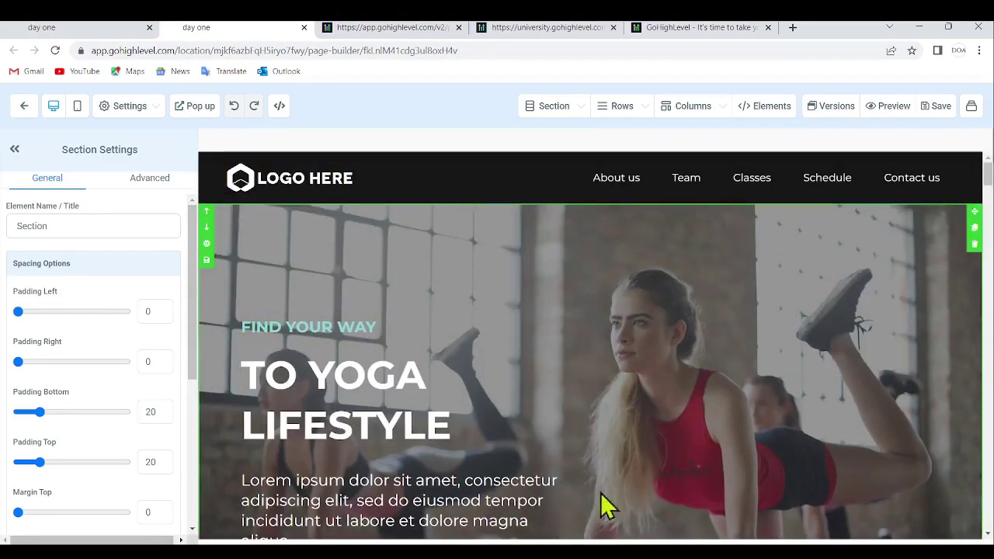
pyautogui.scroll(-9, 606, 506)
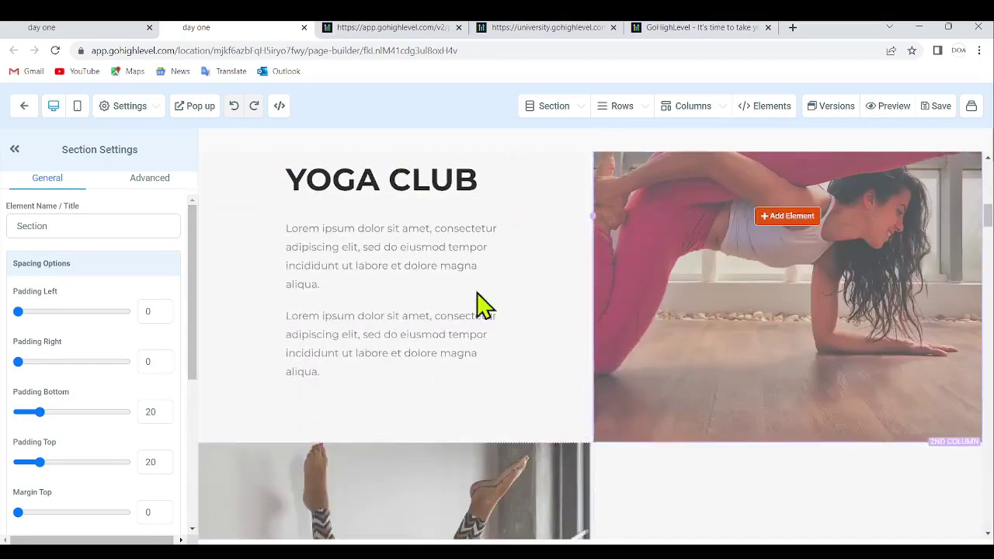
pyautogui.scroll(-3, 599, 388)
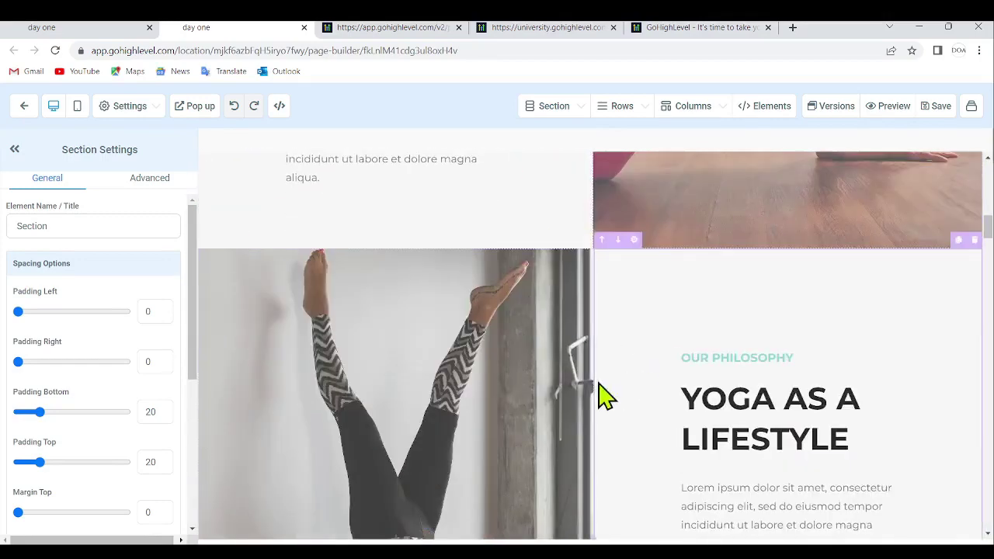
pyautogui.scroll(-10, 699, 350)
pyautogui.scroll(15, 537, 282)
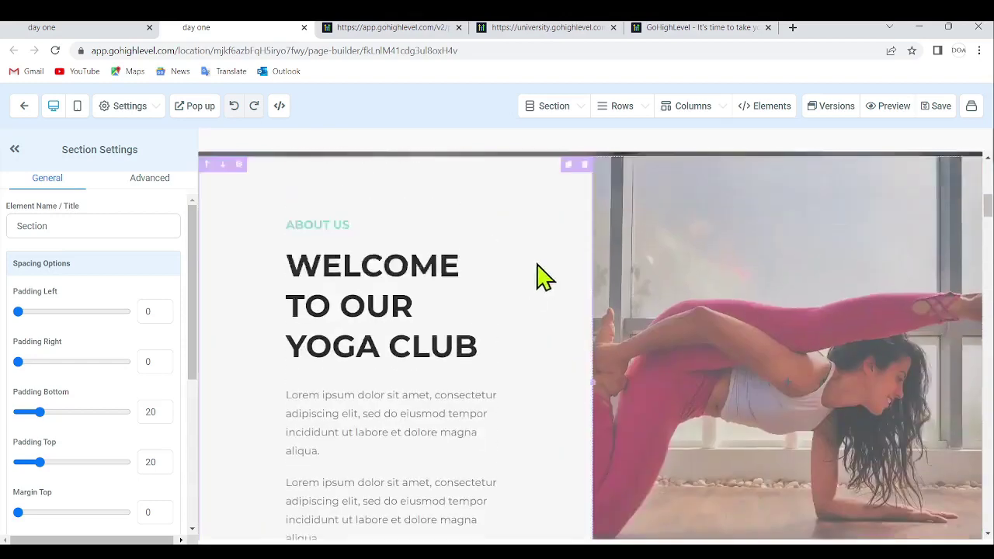
pyautogui.scroll(5, 544, 276)
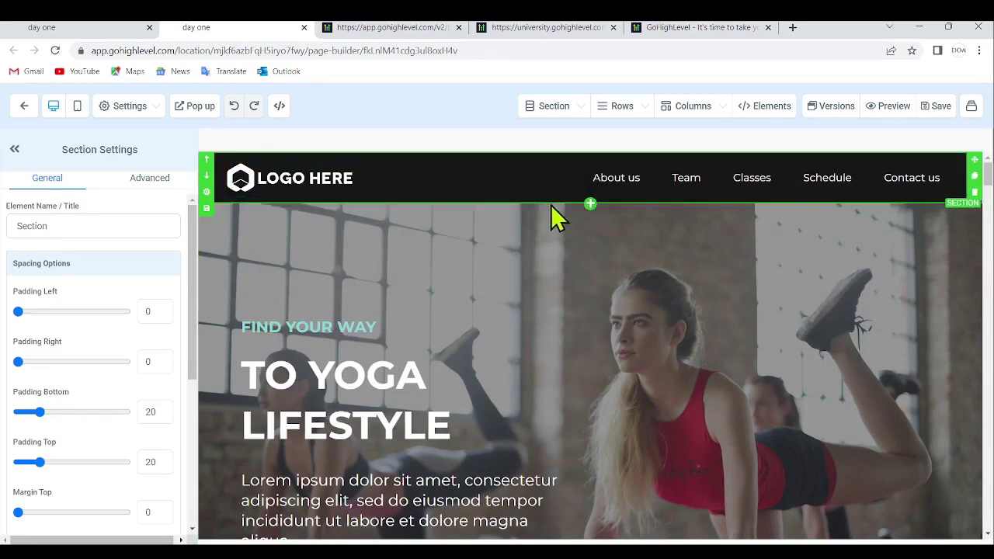
pyautogui.scroll(-8, 543, 233)
pyautogui.scroll(3, 446, 222)
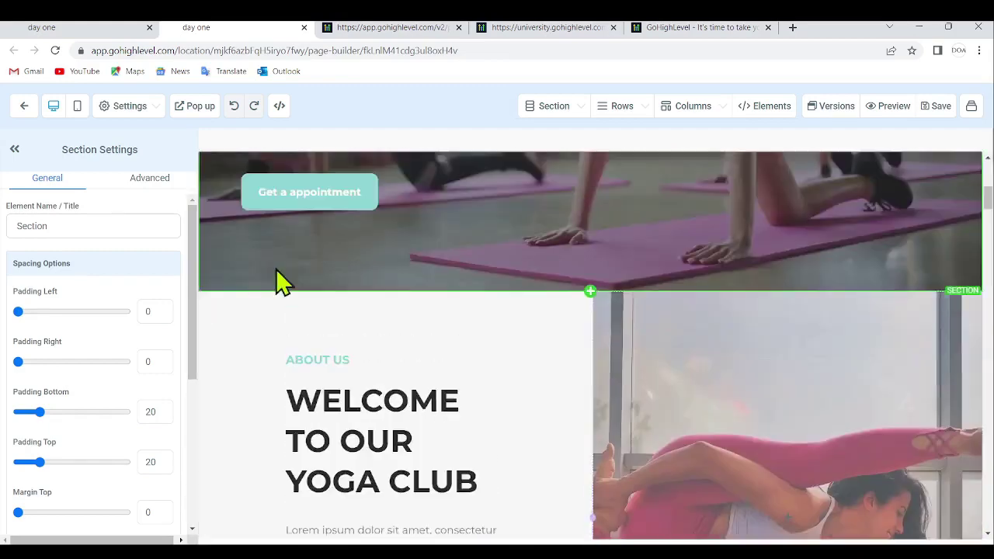
pyautogui.scroll(1, 283, 311)
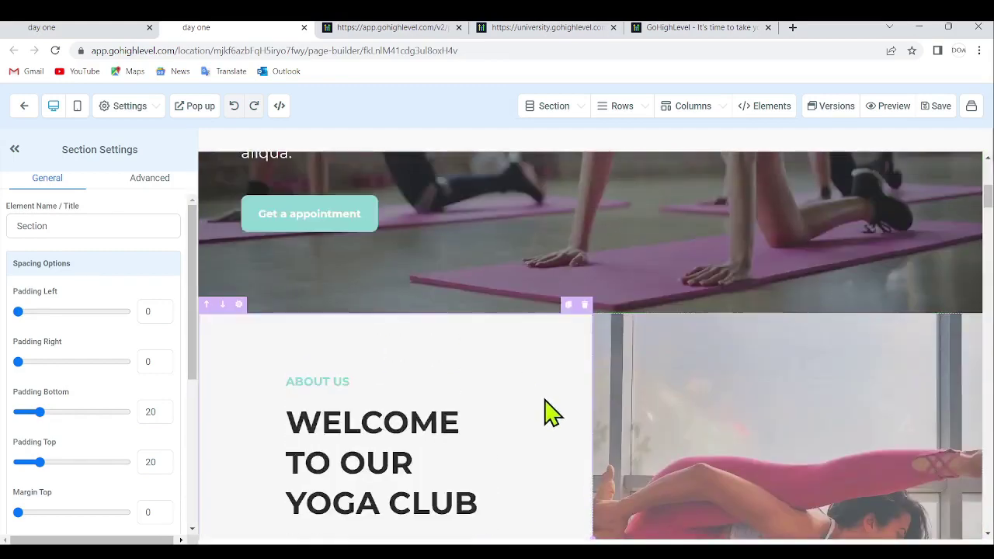
pyautogui.scroll(5, 479, 265)
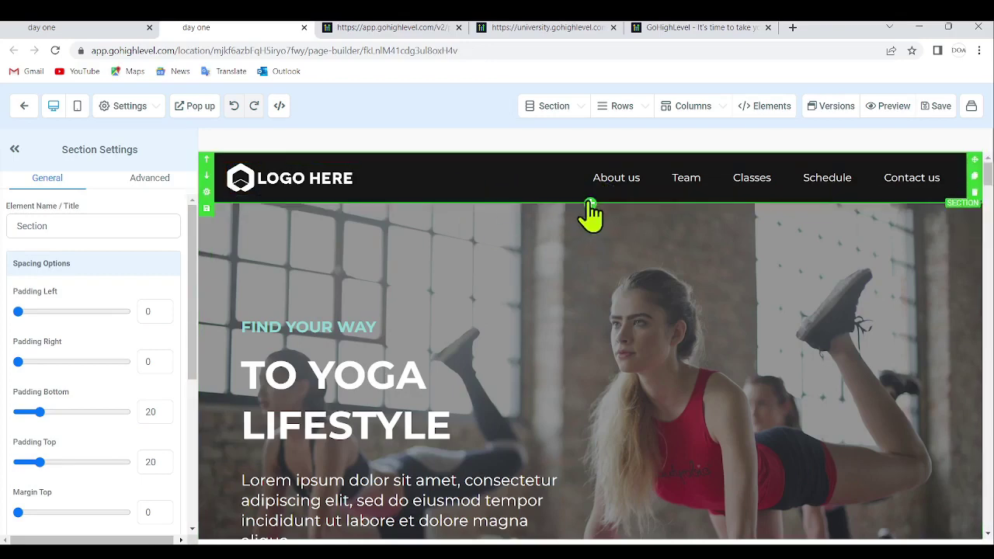
# - Insert a full-width section below the navigation header, duplicate it and delete the copy
pyautogui.click(589, 204)
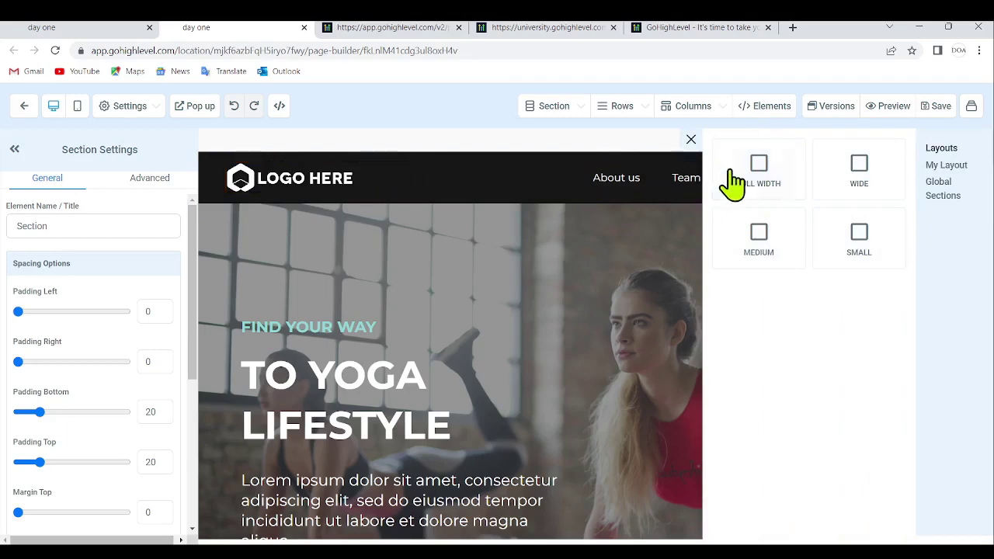
pyautogui.click(759, 181)
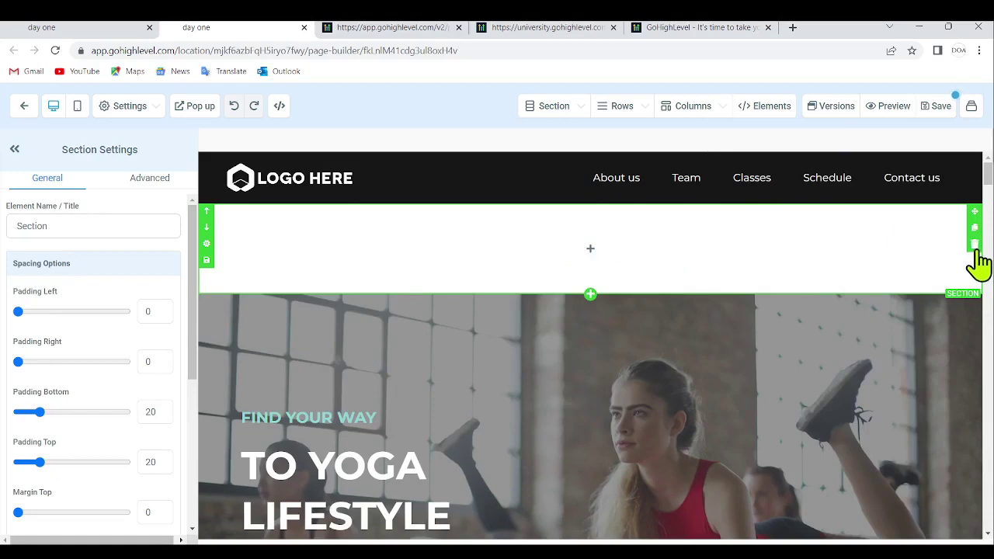
pyautogui.click(974, 227)
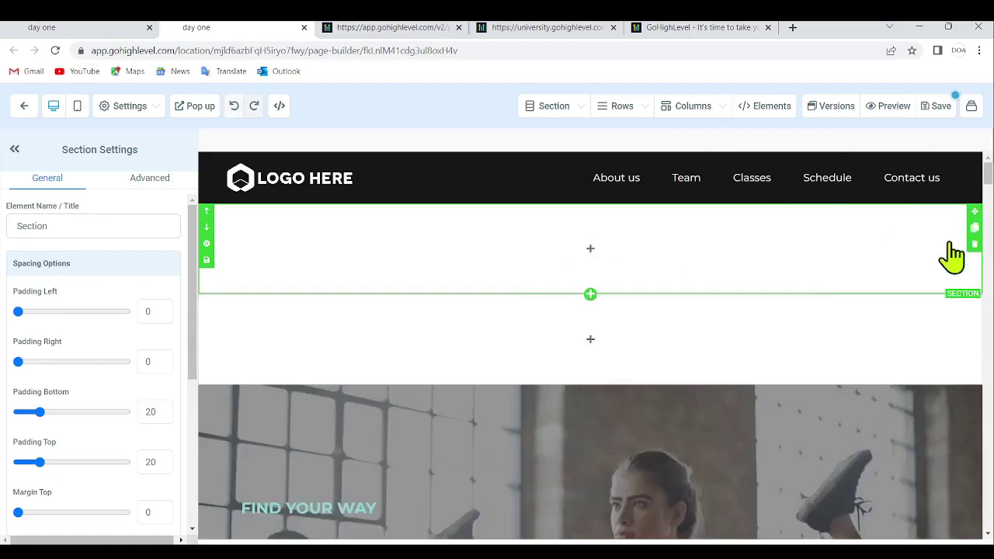
pyautogui.click(976, 335)
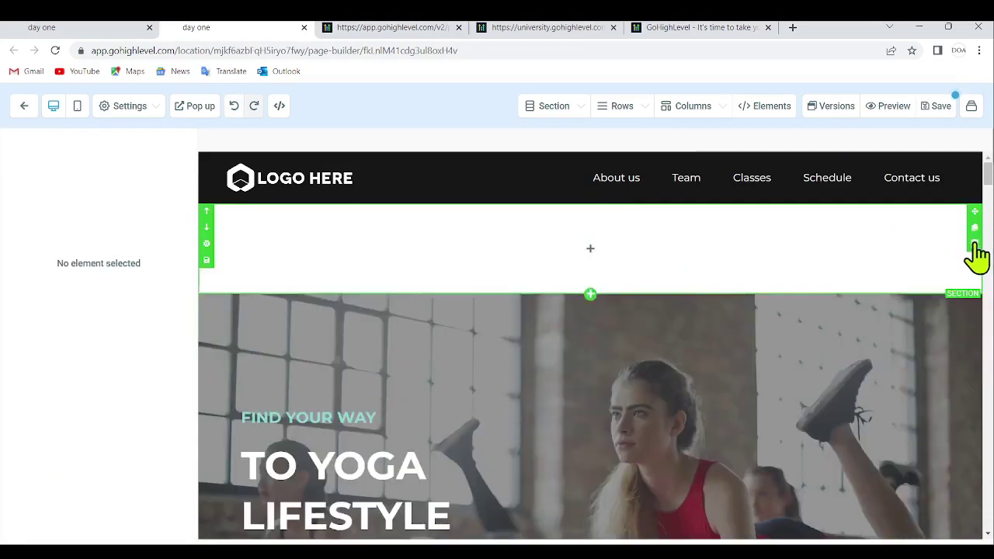
# - Try moving the empty full-width section down the page and delete it
pyautogui.moveTo(975, 213); pyautogui.dragTo(921, 507)
pyautogui.moveTo(911, 541); pyautogui.dragTo(909, 536)
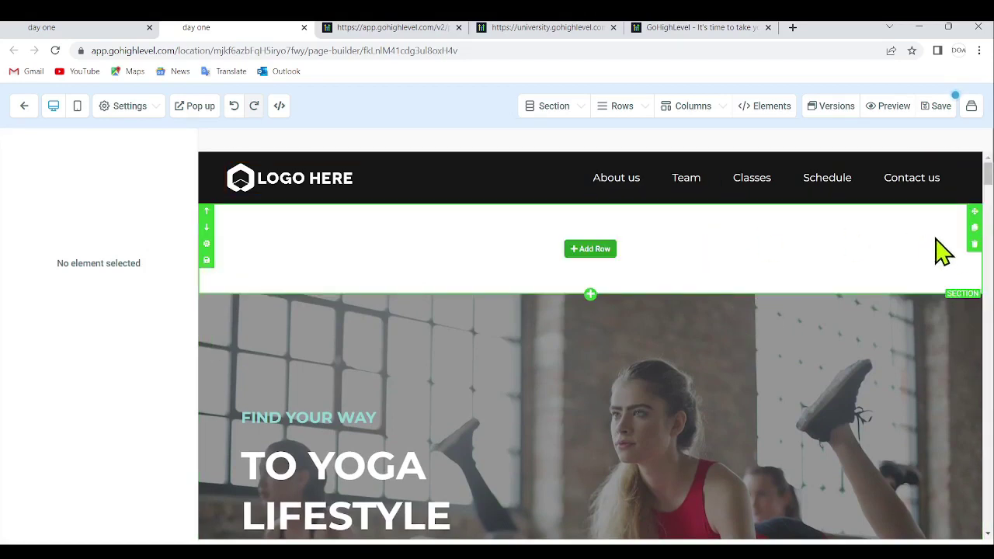
pyautogui.click(975, 244)
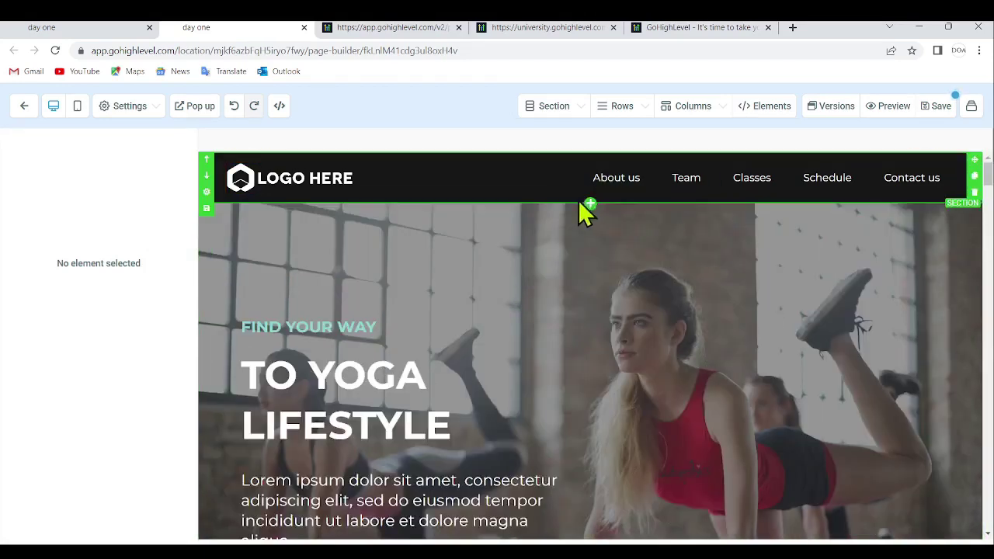
# - Insert a medium section below the navigation header and delete it
pyautogui.click(590, 205)
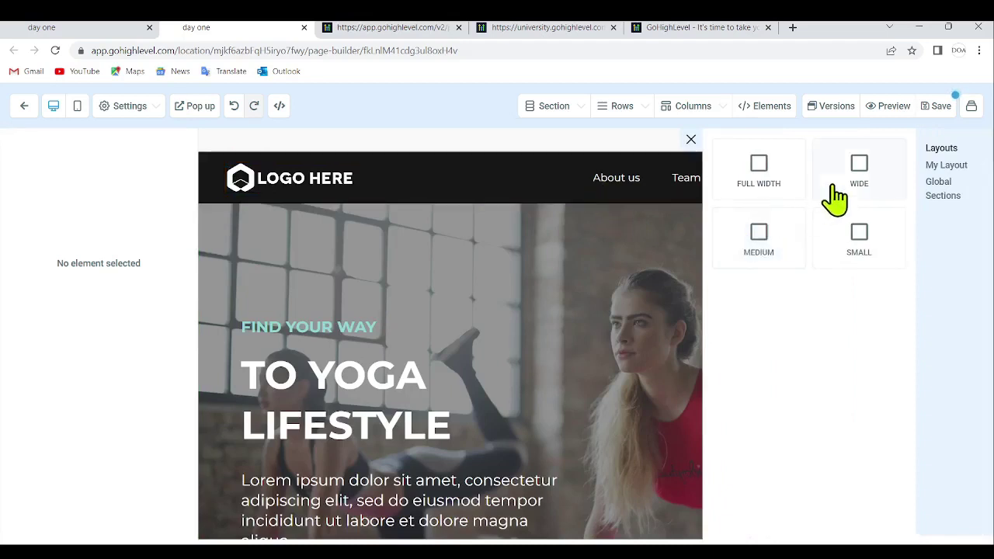
pyautogui.click(746, 235)
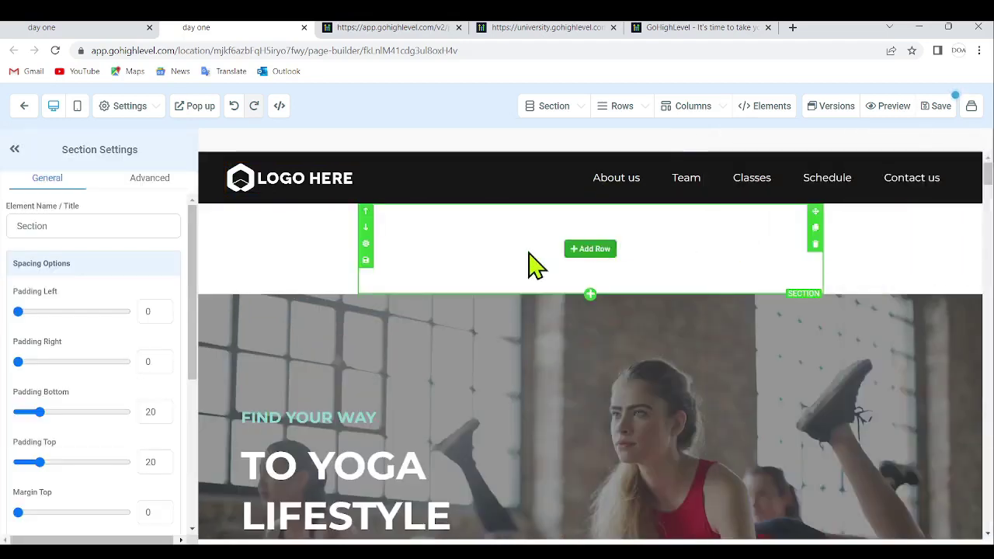
pyautogui.click(815, 244)
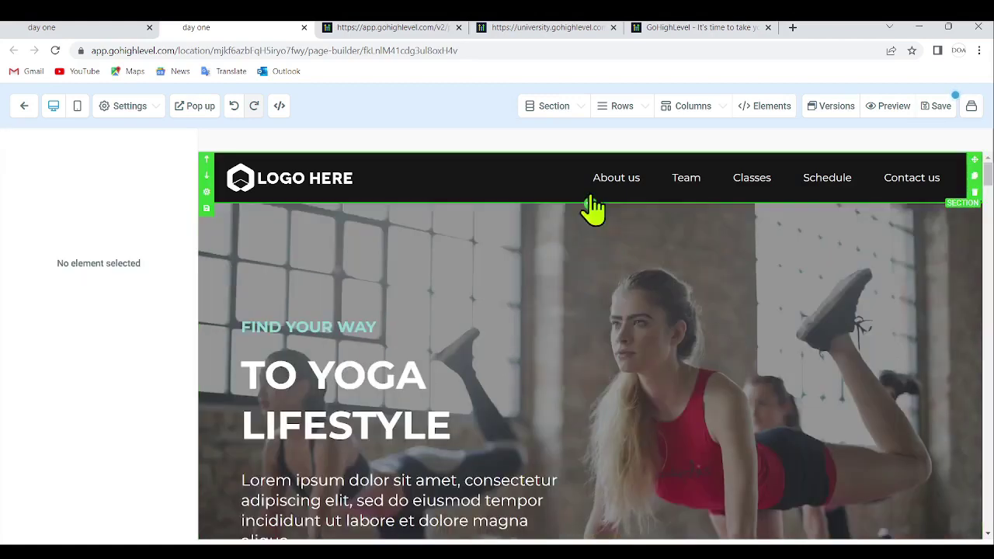
# - Insert a wide section between the navigation header and the hero banner
pyautogui.click(590, 203)
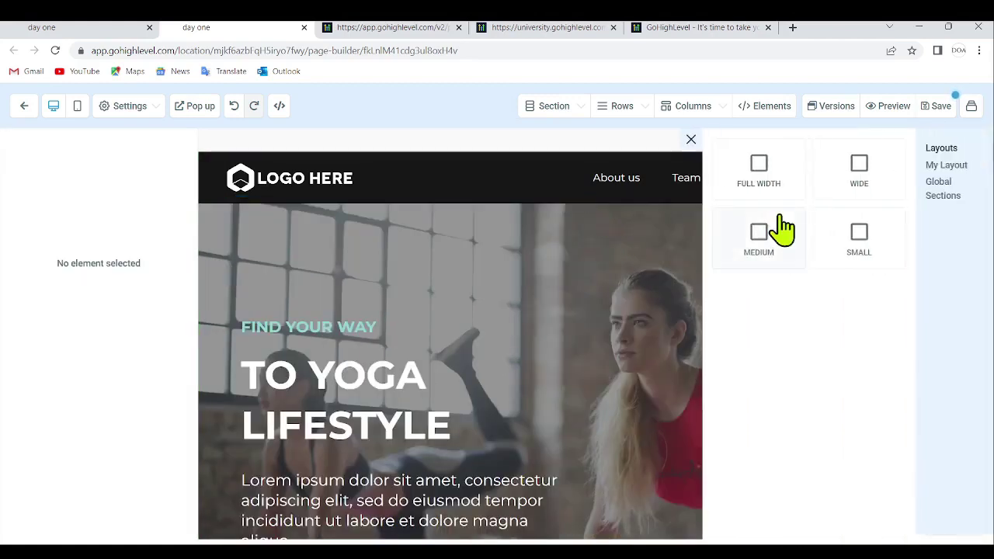
pyautogui.click(857, 168)
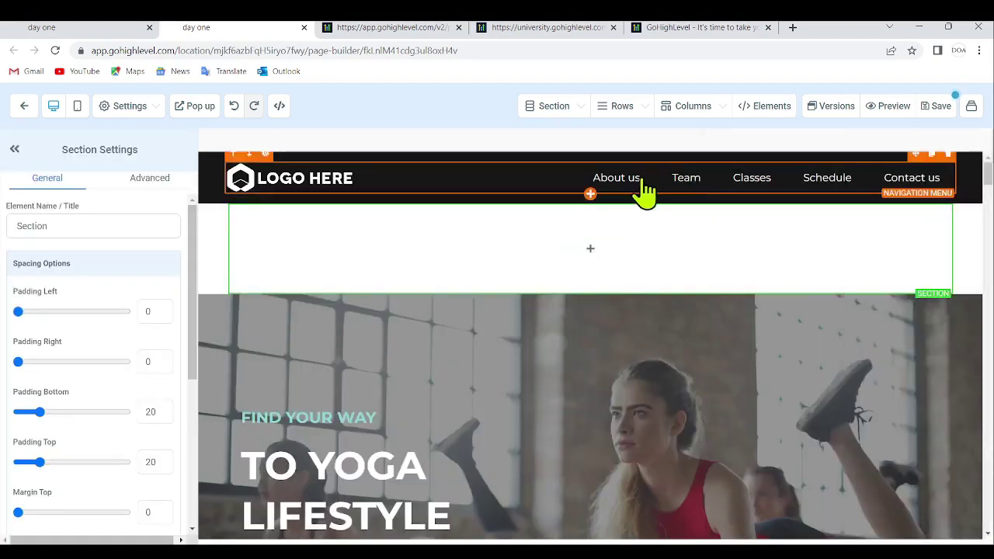
# - Add a 2-column row to the wide section, delete its second column and remove the row
pyautogui.click(597, 249)
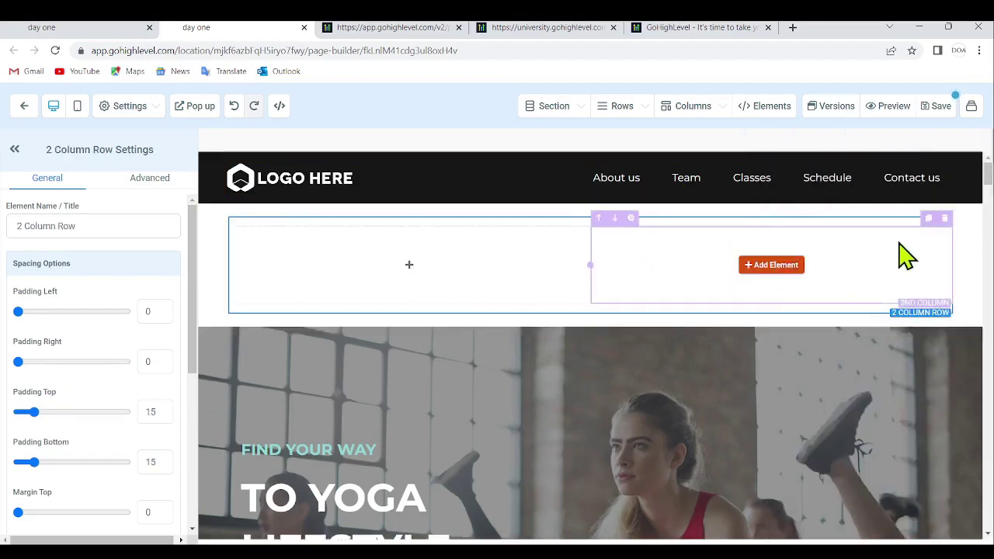
pyautogui.click(945, 218)
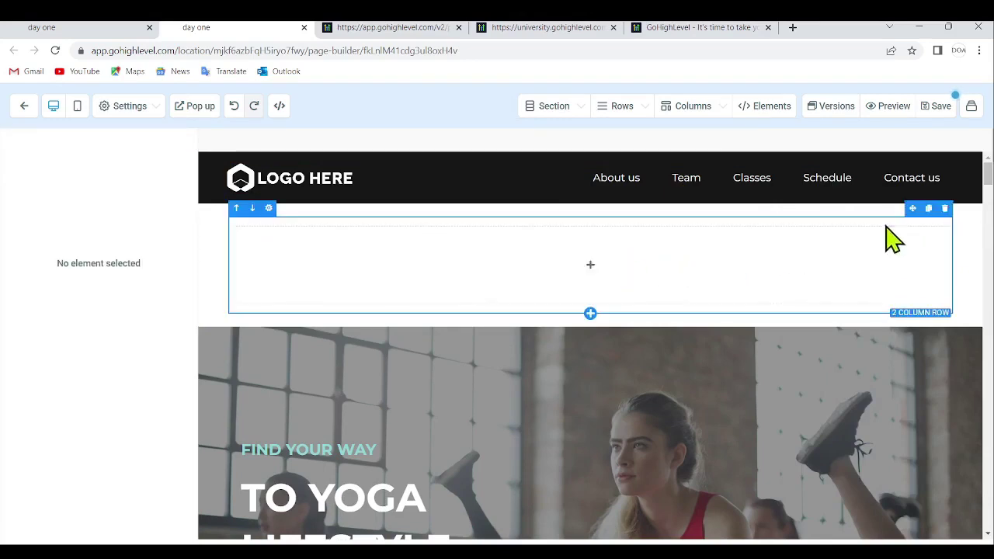
pyautogui.click(944, 210)
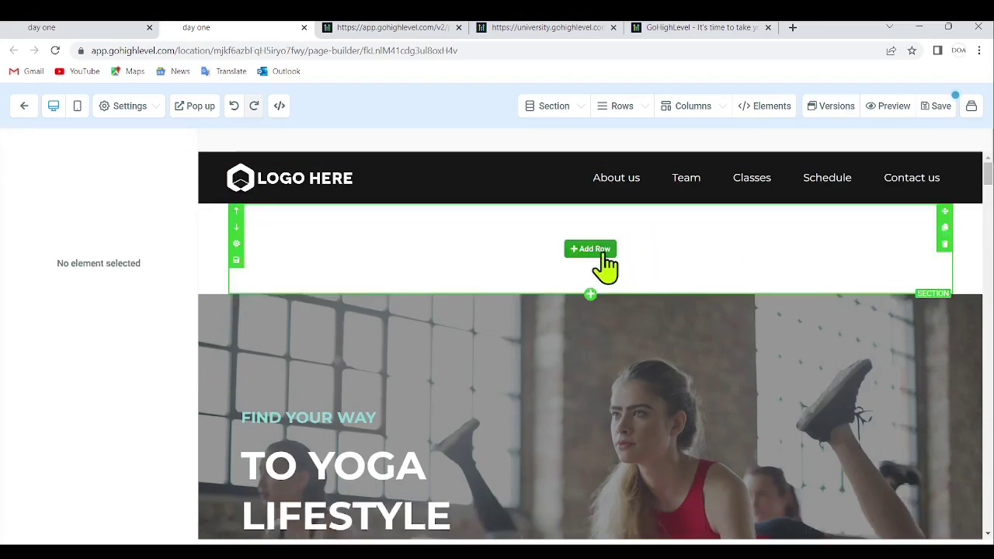
# - Add a 6-column row to the empty wide section
pyautogui.click(594, 253)
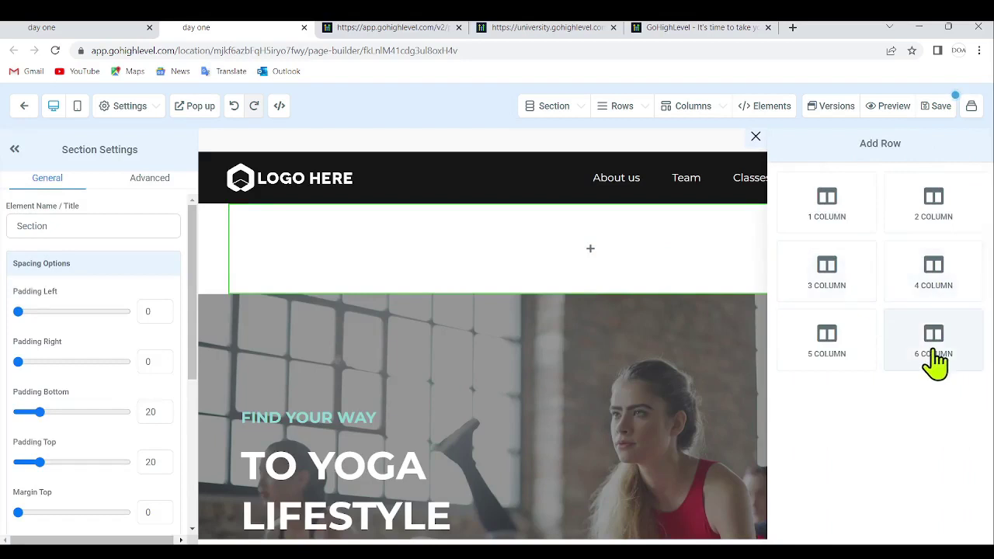
pyautogui.moveTo(376, 264); pyautogui.dragTo(373, 271)
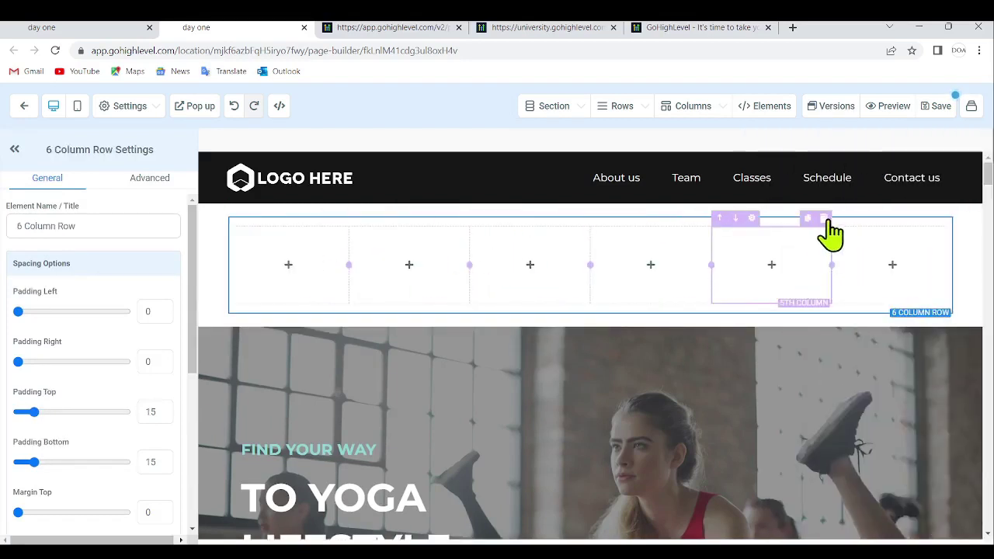
# - Delete four columns from the 6-column row, including the fifth and sixth, leaving a two-column layout
pyautogui.click(825, 221)
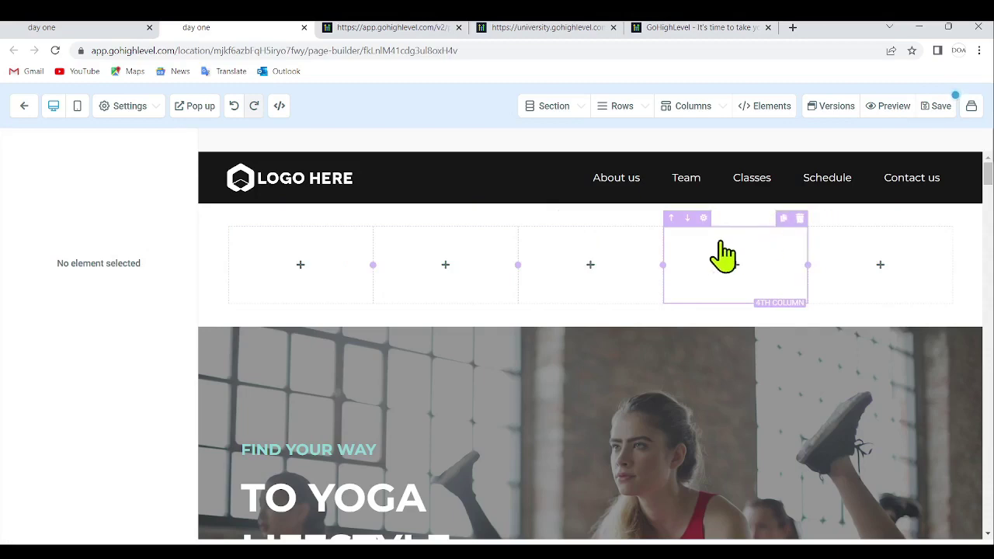
pyautogui.click(796, 220)
pyautogui.click(764, 219)
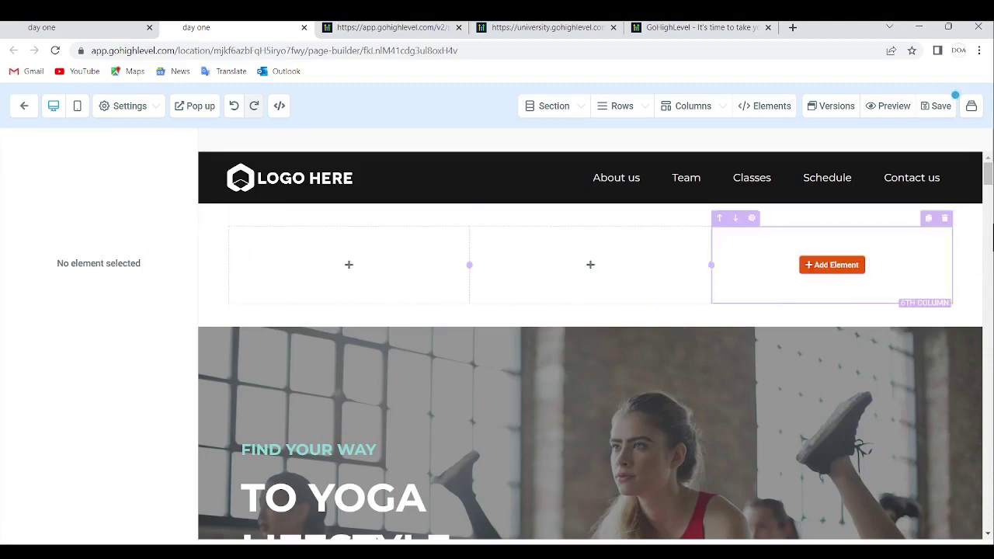
pyautogui.click(945, 218)
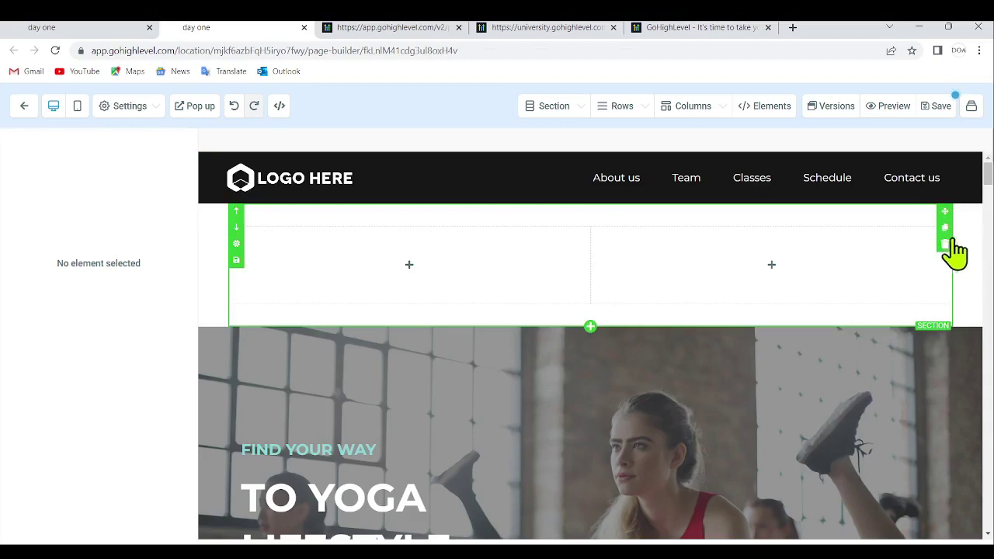
# - Replace the section below the navigation header with a full-width section containing a 1-column row
pyautogui.click(945, 243)
pyautogui.click(592, 204)
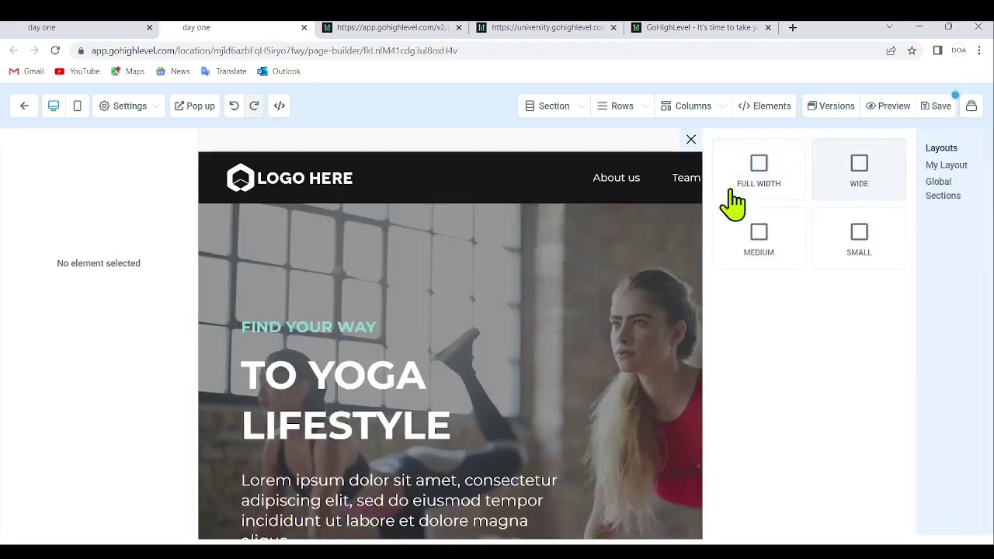
pyautogui.click(734, 190)
pyautogui.click(597, 251)
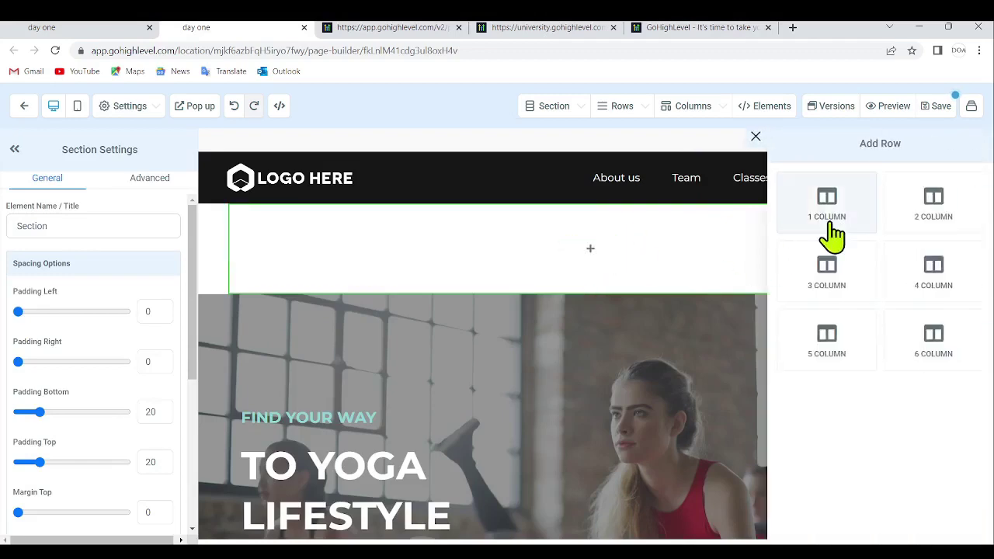
pyautogui.moveTo(845, 195); pyautogui.dragTo(586, 264)
# - Browse the available elements and add a Headline to the row's single column
pyautogui.click(590, 270)
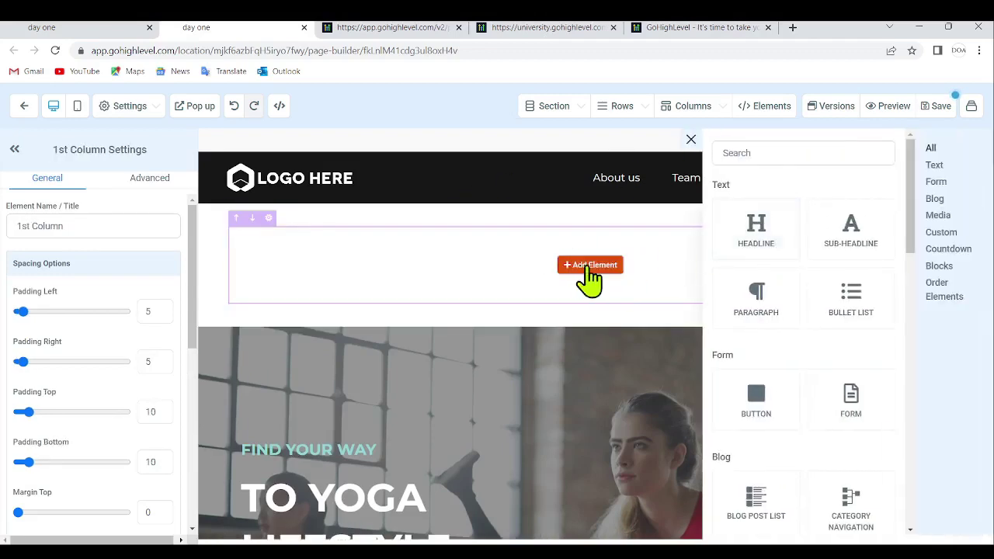
pyautogui.click(638, 255)
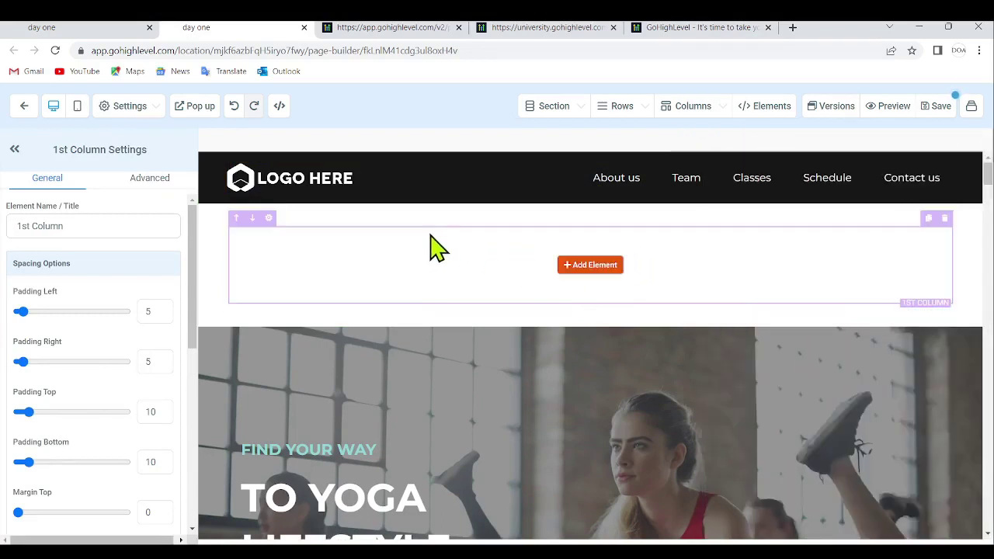
pyautogui.click(589, 266)
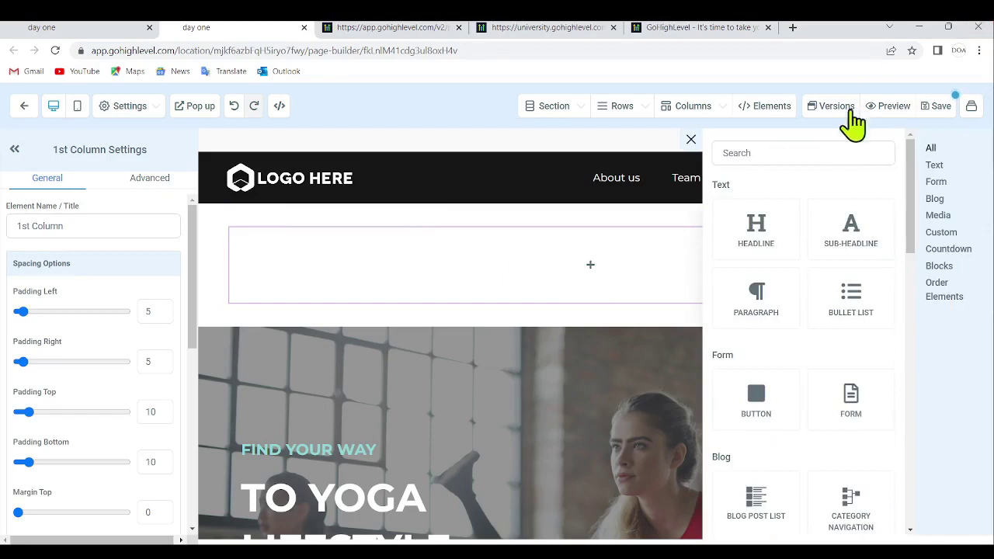
pyautogui.scroll(-10, 850, 300)
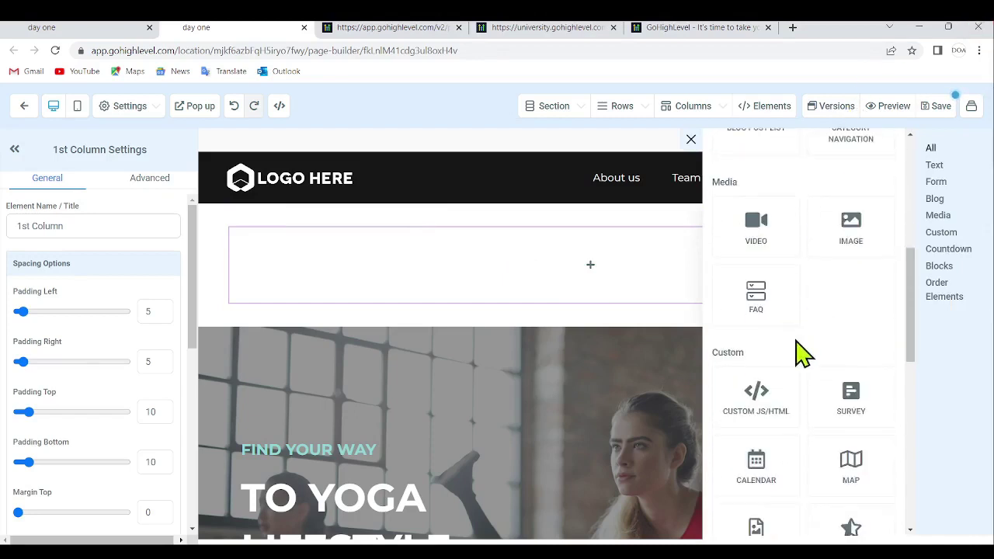
pyautogui.scroll(10, 829, 393)
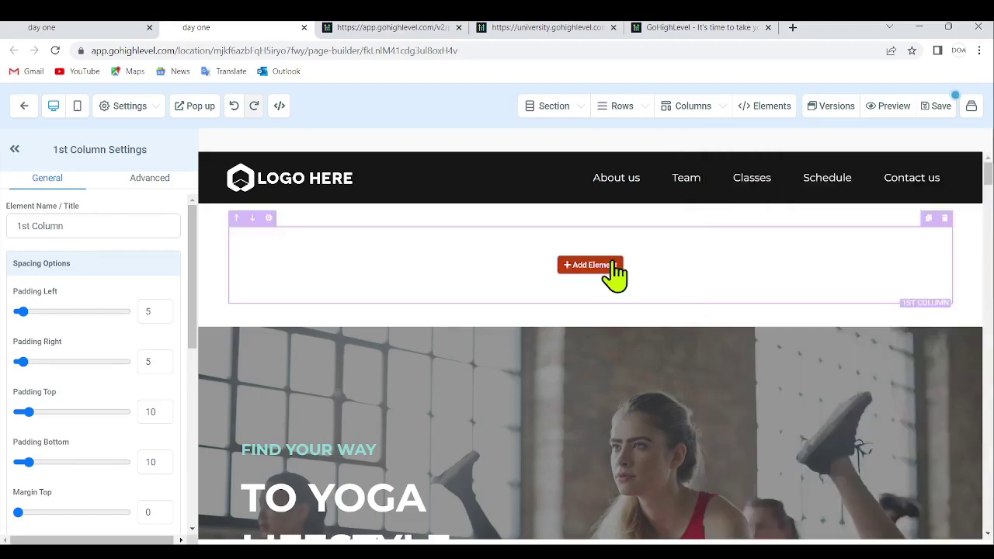
pyautogui.click(590, 265)
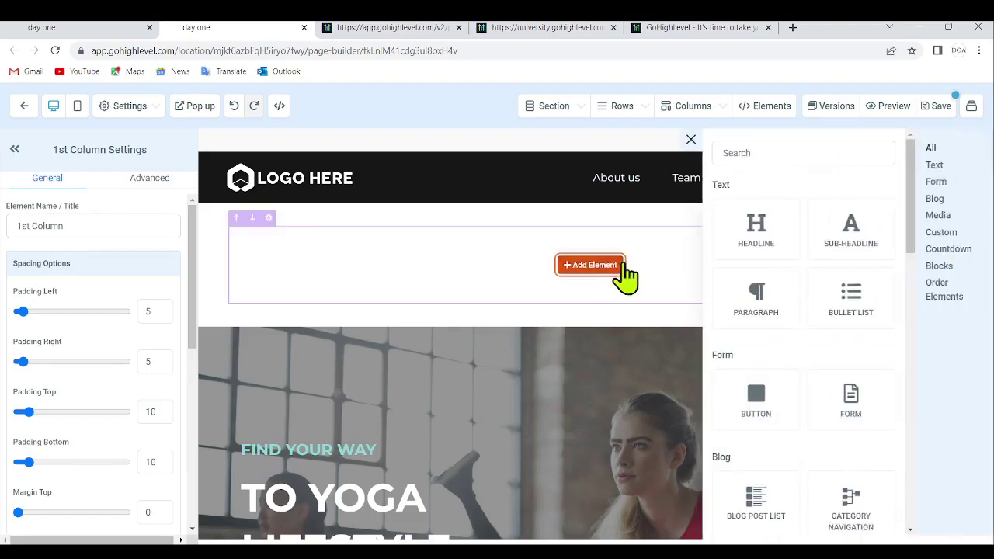
pyautogui.click(786, 232)
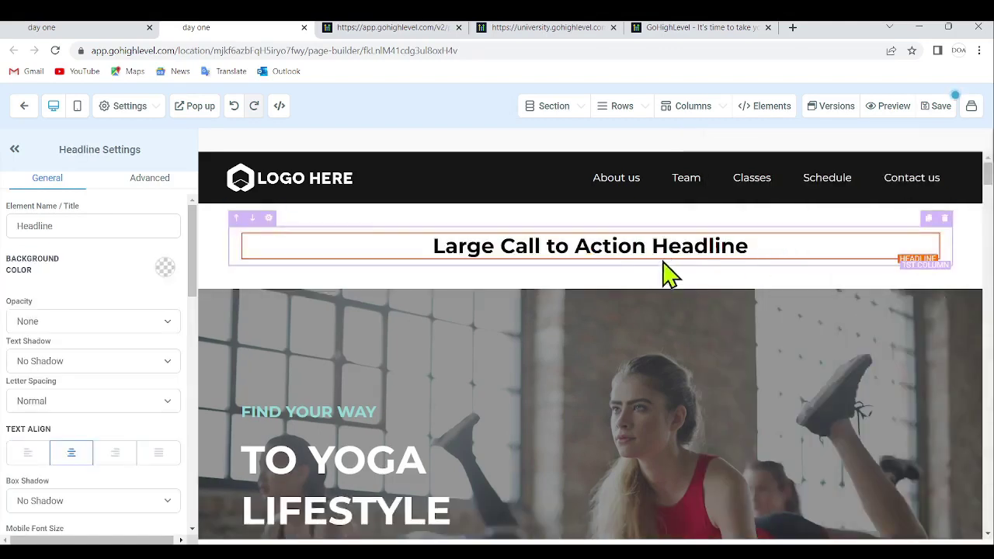
# - Replace the headline's placeholder text with "Coaching Yoga"
pyautogui.click(685, 247)
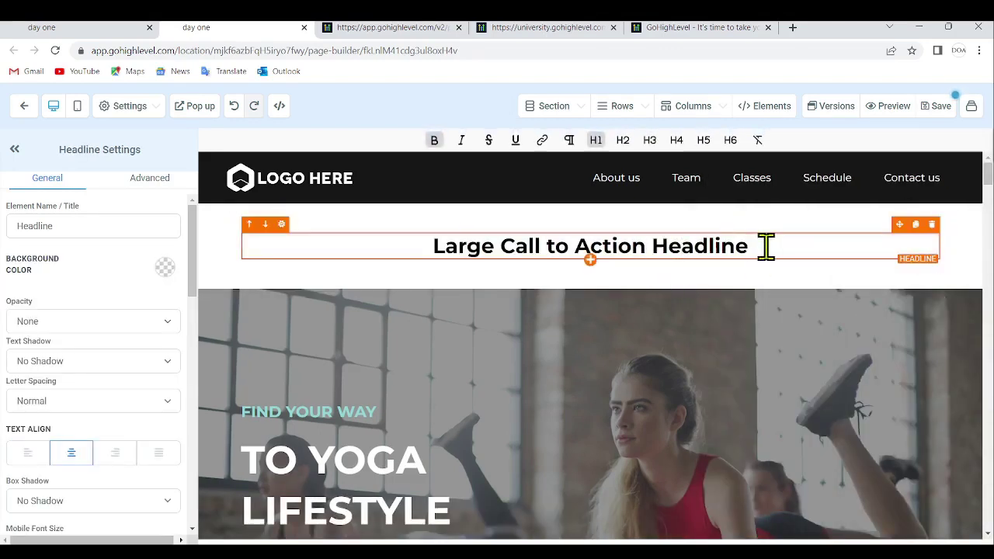
pyautogui.moveTo(766, 247); pyautogui.dragTo(411, 240)
pyautogui.click(781, 254)
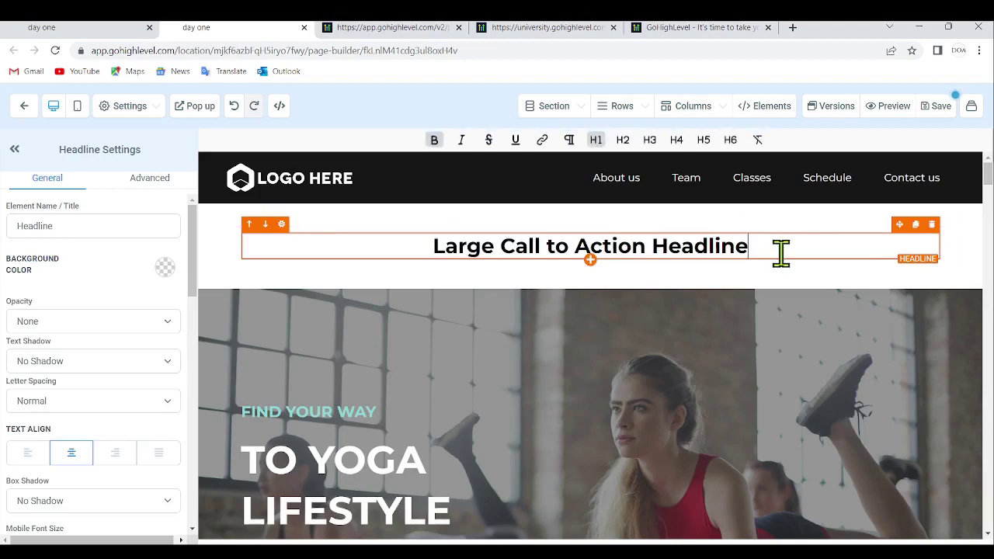
pyautogui.hotkey('ctrl', 'a')
pyautogui.write('Coa')
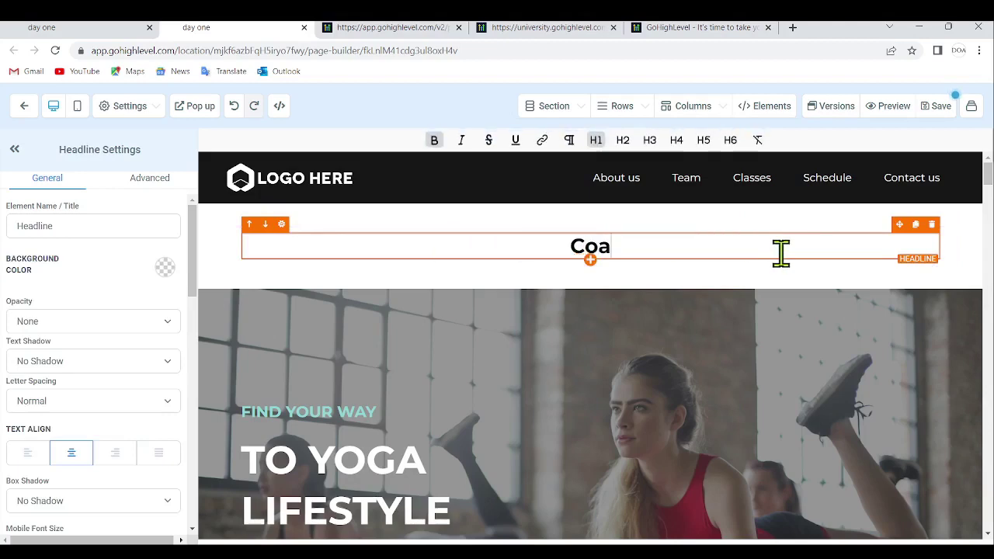
pyautogui.write('ching ')
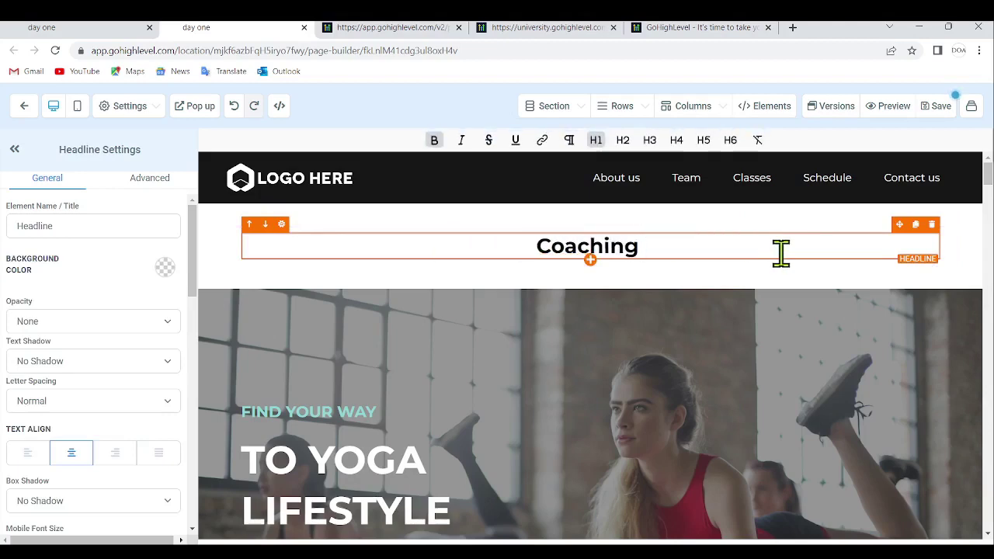
pyautogui.write('Yoga')
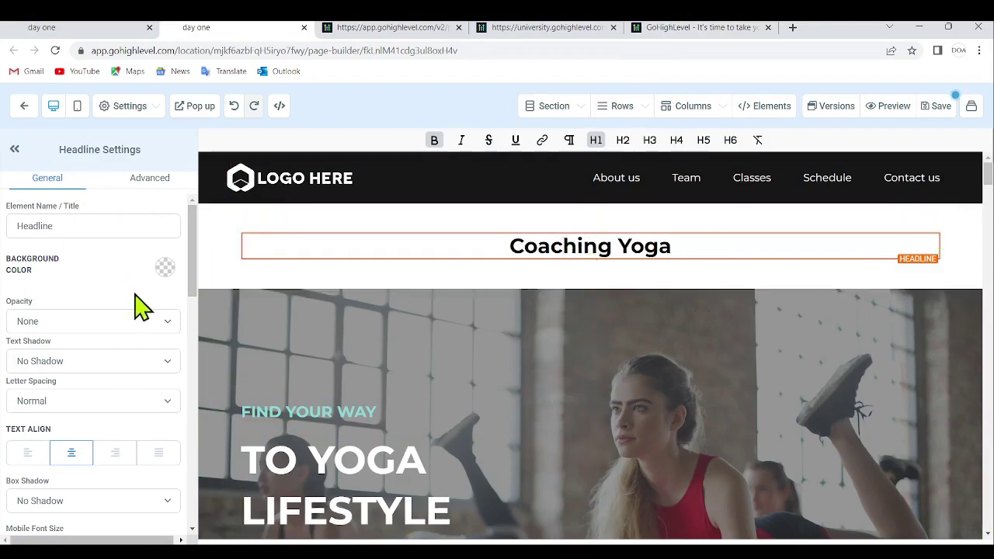
# - Examine how the settings differ between the navigation menu, hero section, sub-headline and Coaching Yoga headline
pyautogui.click(449, 187)
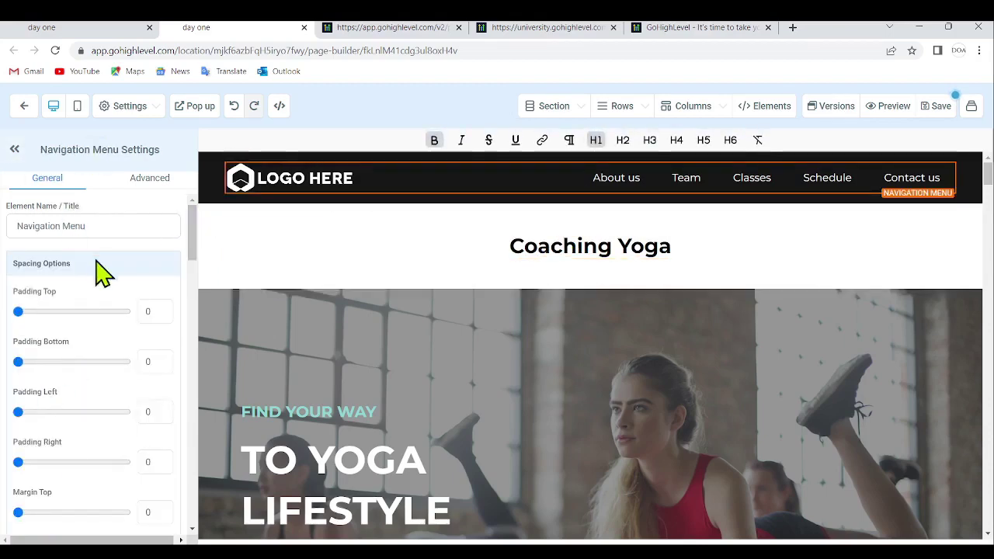
pyautogui.click(329, 155)
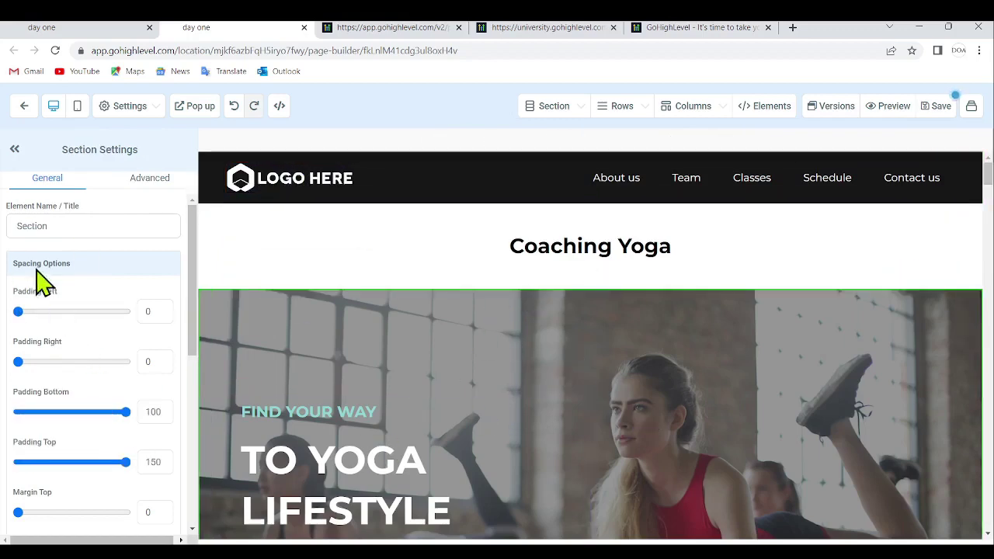
pyautogui.scroll(-3, 116, 334)
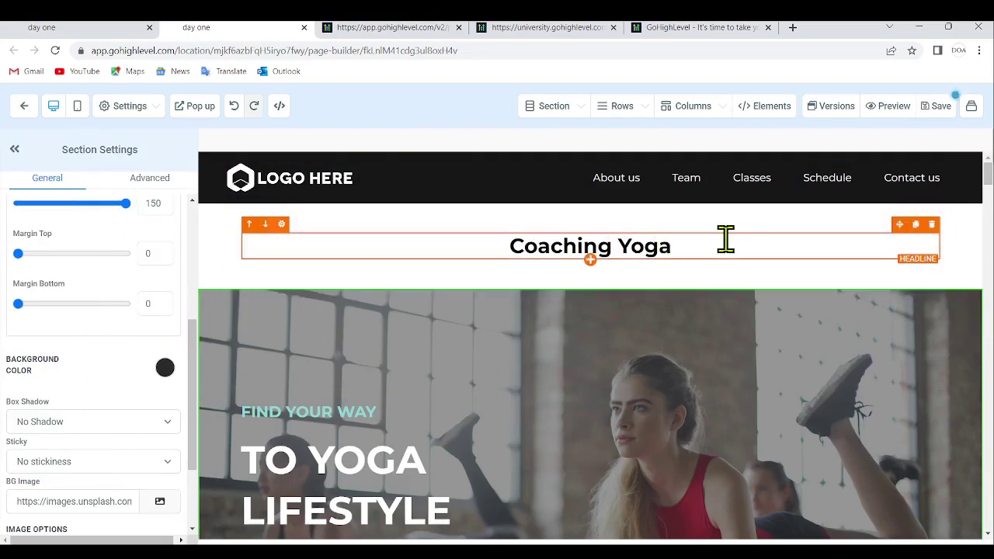
pyautogui.click(608, 243)
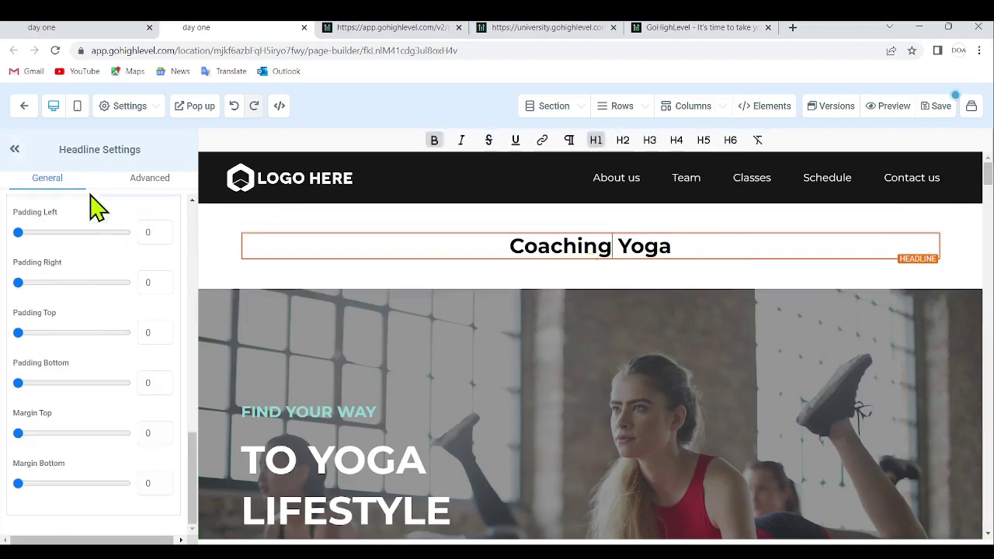
pyautogui.click(355, 409)
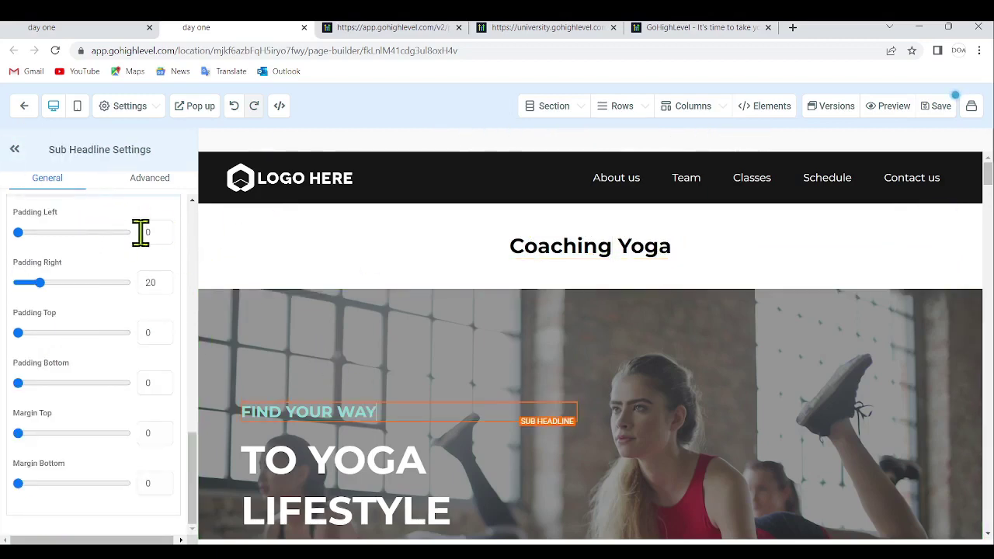
pyautogui.click(398, 180)
pyautogui.click(622, 246)
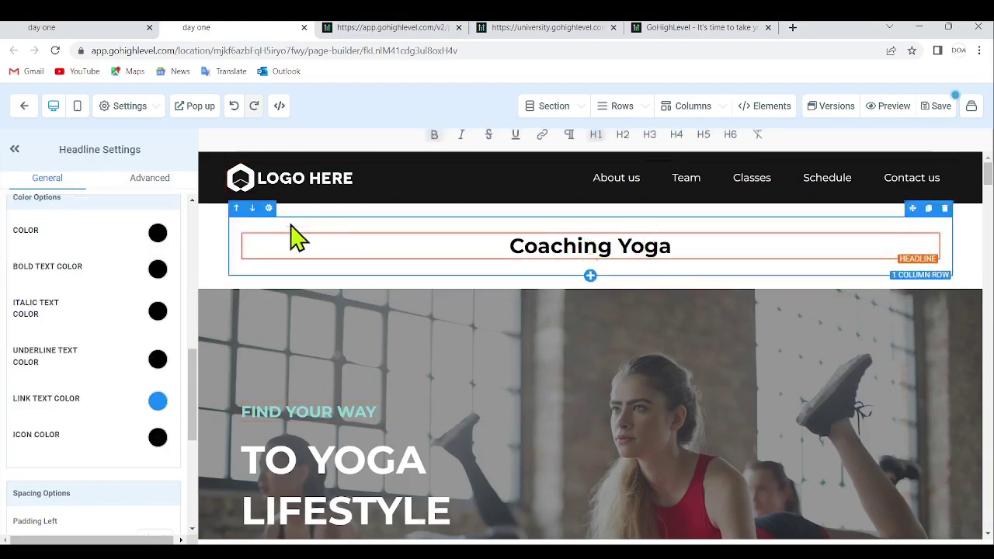
pyautogui.moveTo(191, 375); pyautogui.dragTo(207, 226)
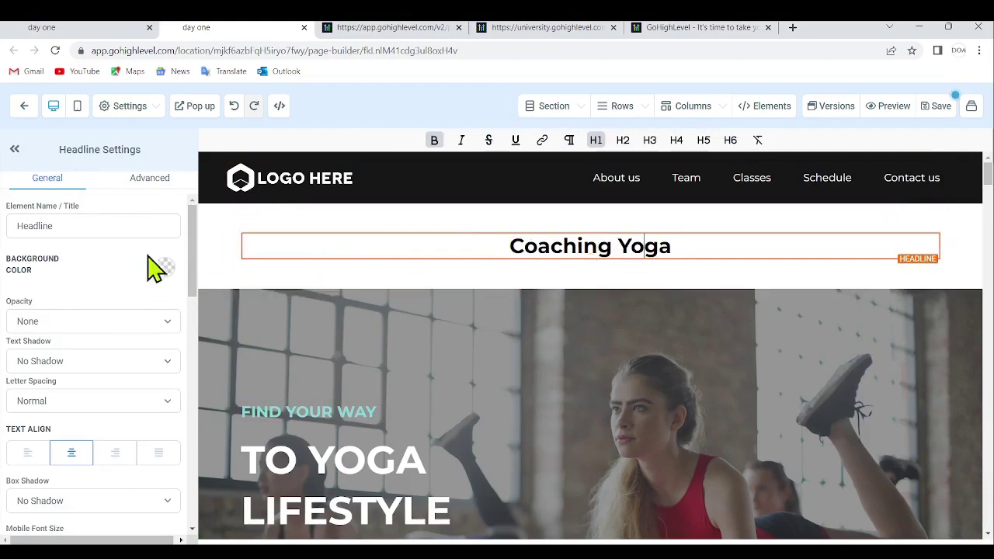
pyautogui.moveTo(680, 243); pyautogui.dragTo(506, 245)
pyautogui.click(730, 334)
# - Set the Coaching Yoga headline's desktop font size to 70 and its box shadow to 30% Drop Shadow
pyautogui.click(602, 246)
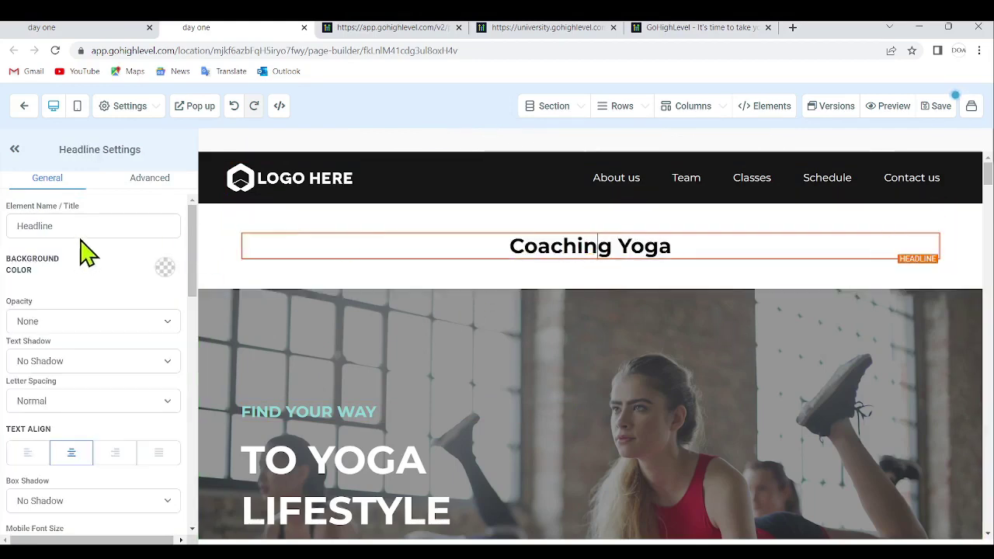
pyautogui.scroll(-5, 147, 317)
pyautogui.scroll(3, 152, 320)
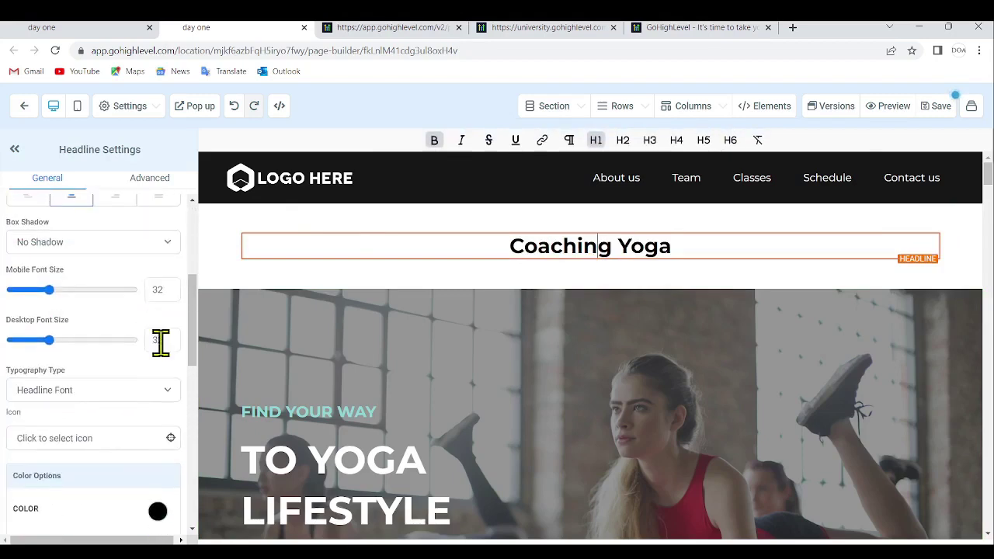
pyautogui.click(85, 340)
pyautogui.moveTo(78, 336); pyautogui.dragTo(87, 343)
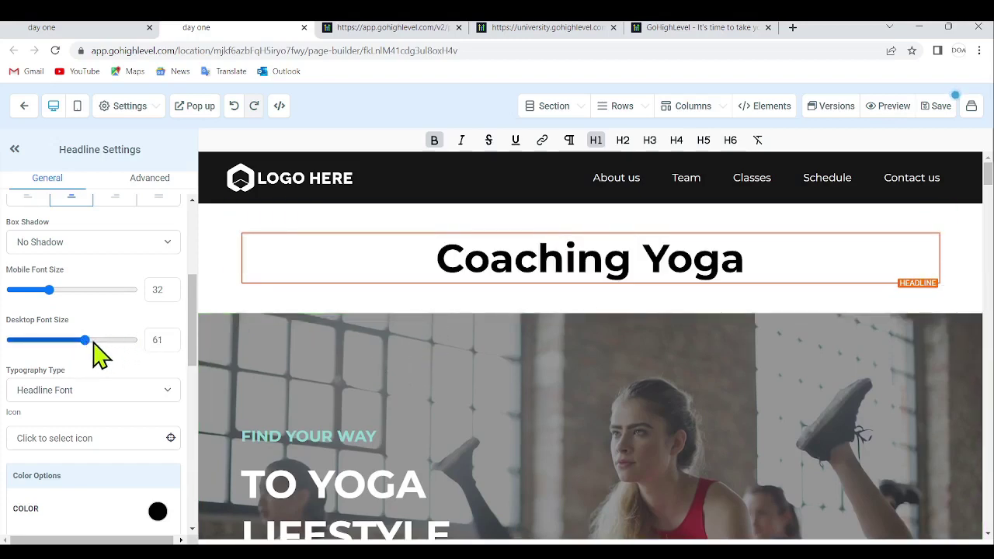
pyautogui.click(91, 342)
pyautogui.press('Right')
pyautogui.press('Right')
pyautogui.press('Right')
pyautogui.press('Right')
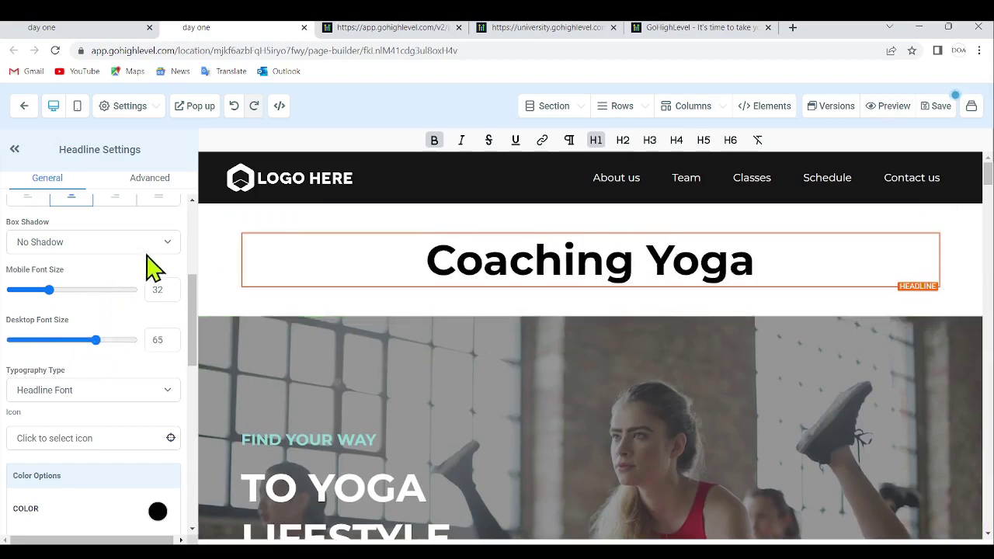
pyautogui.press('Right')
pyautogui.press('Right')
pyautogui.press('Right')
pyautogui.press('Right')
pyautogui.press('Right')
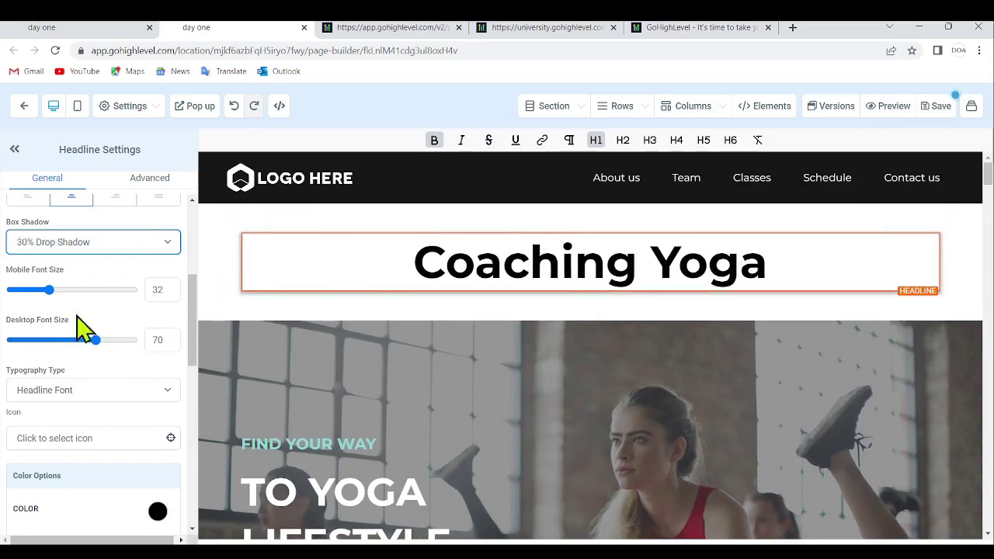
# - Try adjusting the left and top padding of the Coaching Yoga headline
pyautogui.click(516, 231)
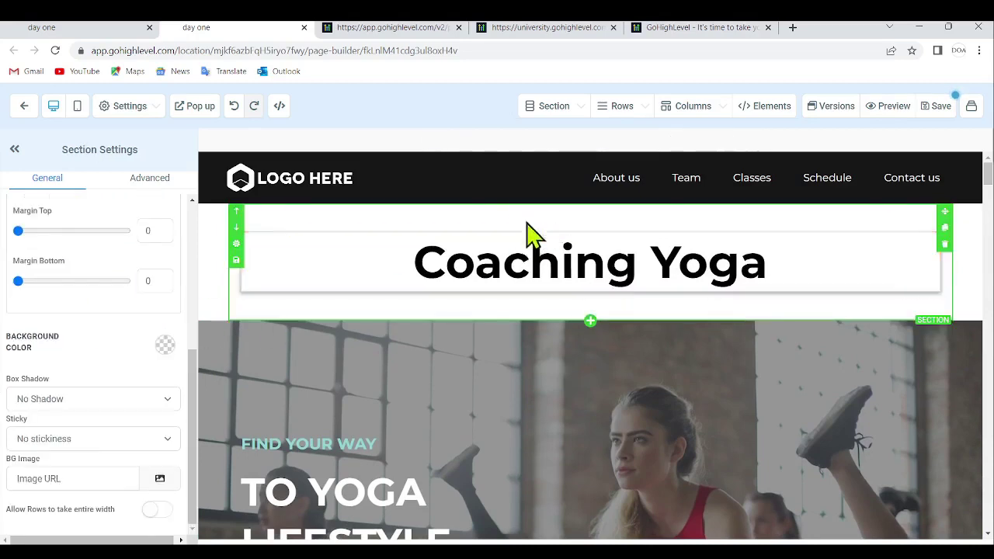
pyautogui.click(337, 249)
pyautogui.moveTo(18, 232)
pyautogui.mouseDown()
pyautogui.moveTo(125, 233)
pyautogui.moveTo(9, 233)
pyautogui.mouseUp()
pyautogui.moveTo(18, 332)
pyautogui.mouseDown()
pyautogui.moveTo(160, 359)
pyautogui.moveTo(167, 371)
pyautogui.moveTo(4, 322)
pyautogui.mouseUp()
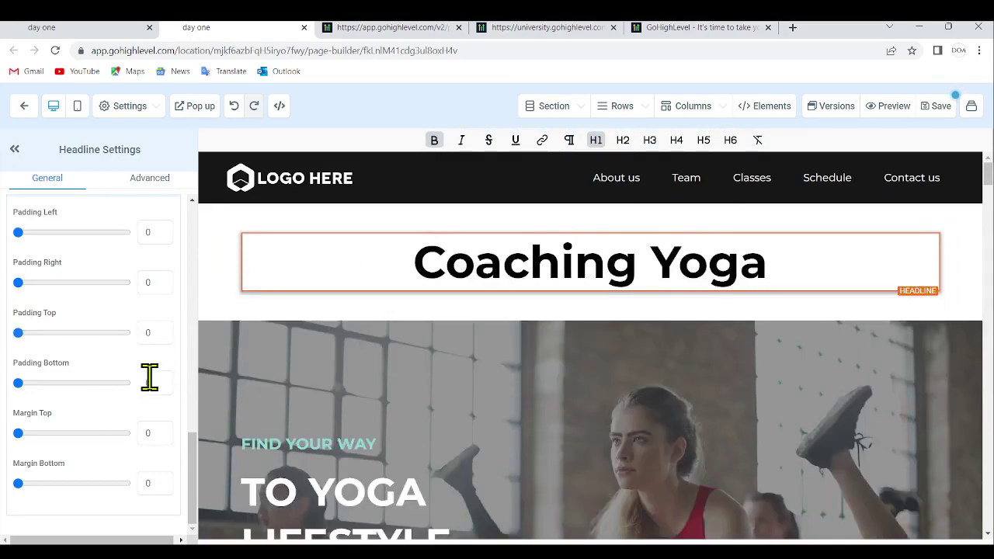
# - Set both the color and the bold text color of the Coaching Yoga headline to red
pyautogui.scroll(4, 149, 377)
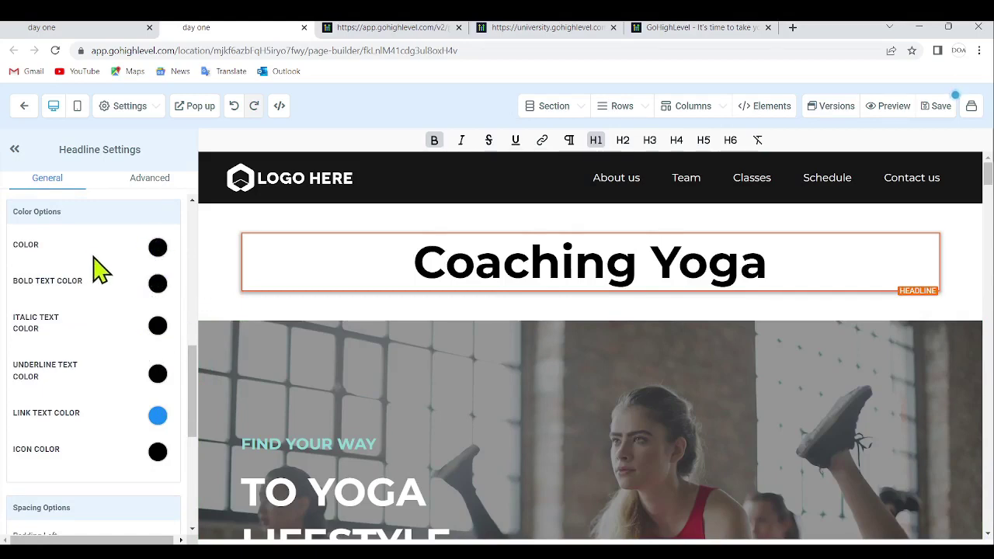
pyautogui.click(157, 249)
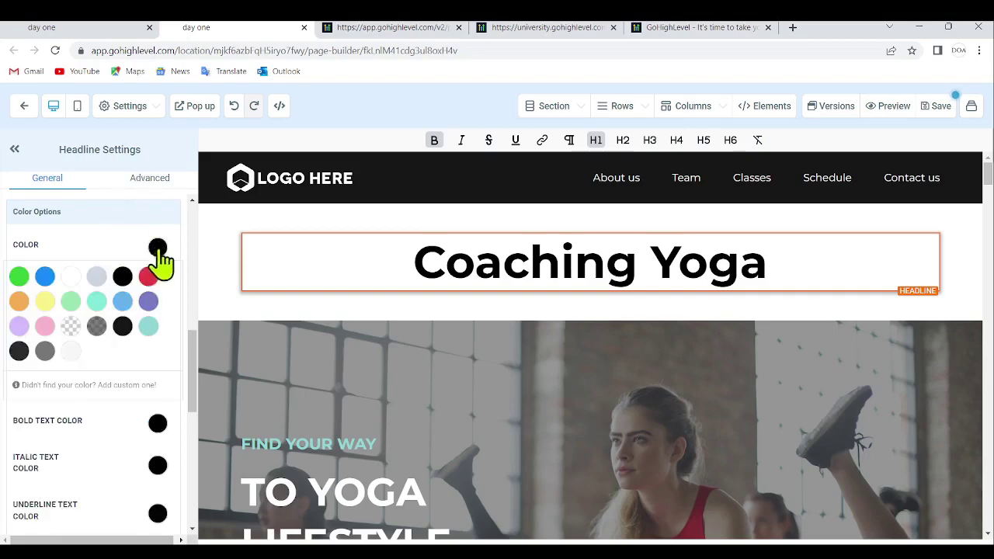
pyautogui.click(153, 272)
pyautogui.click(158, 285)
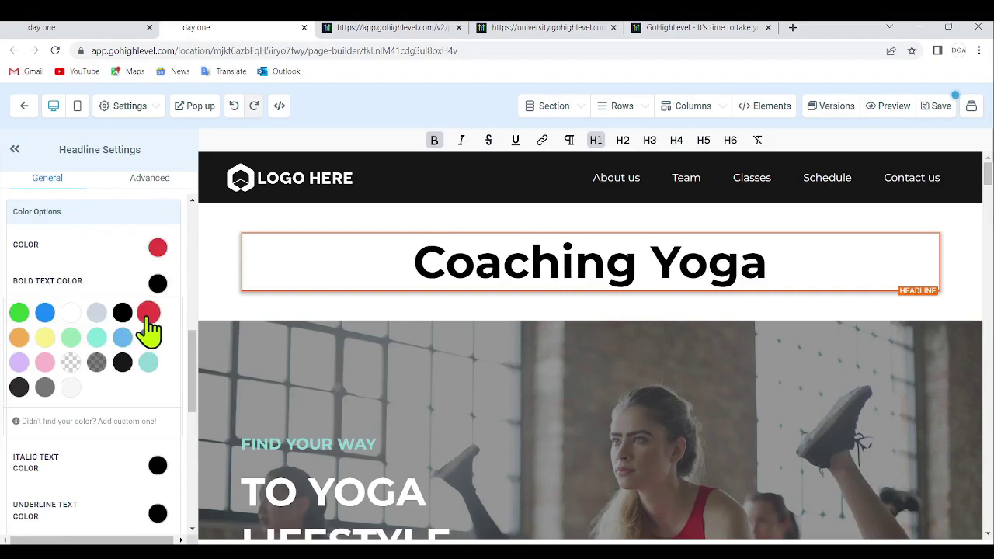
pyautogui.click(148, 312)
pyautogui.click(159, 250)
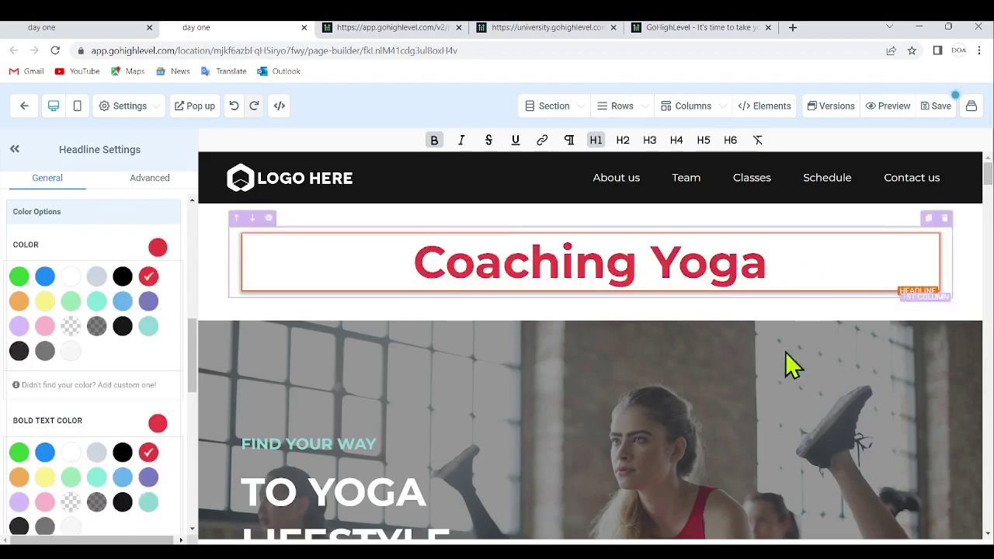
# - Set the text color of the Coaching Yoga headline to black
pyautogui.click(773, 312)
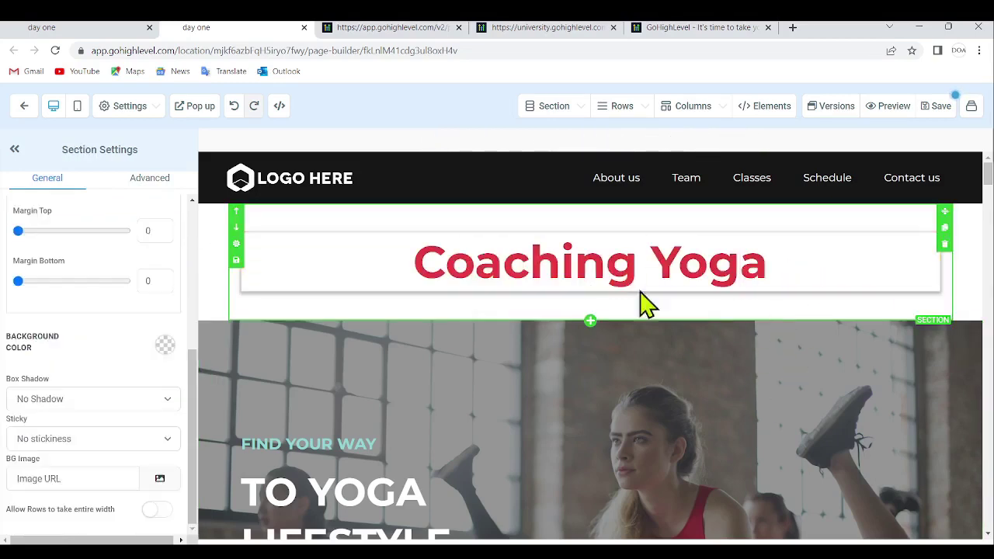
pyautogui.click(632, 245)
pyautogui.scroll(5, 101, 367)
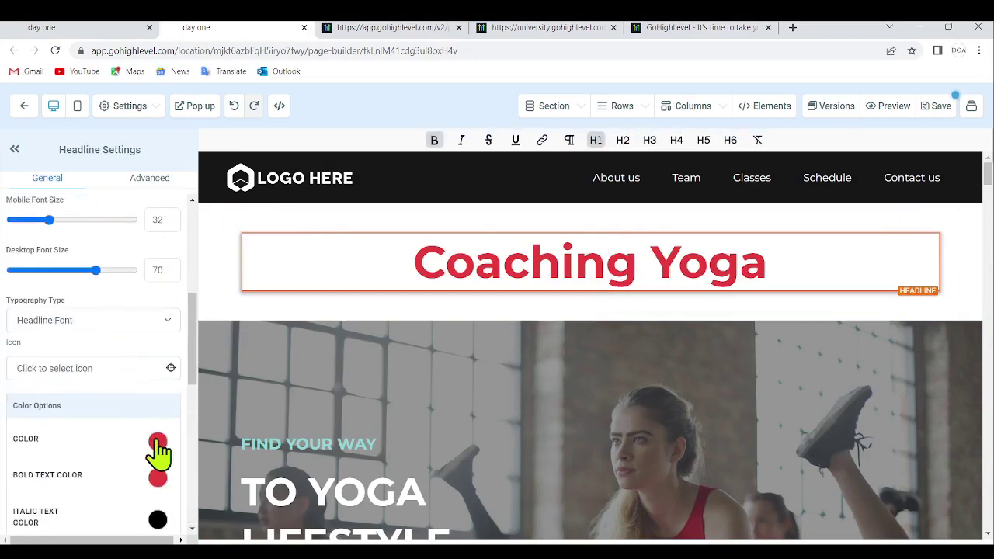
pyautogui.click(158, 441)
pyautogui.click(122, 471)
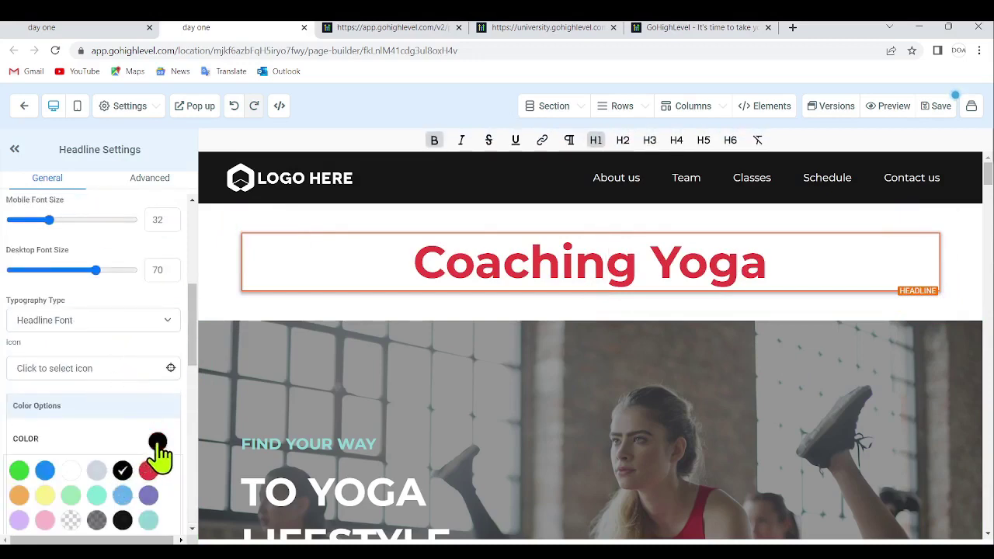
pyautogui.scroll(-5, 147, 330)
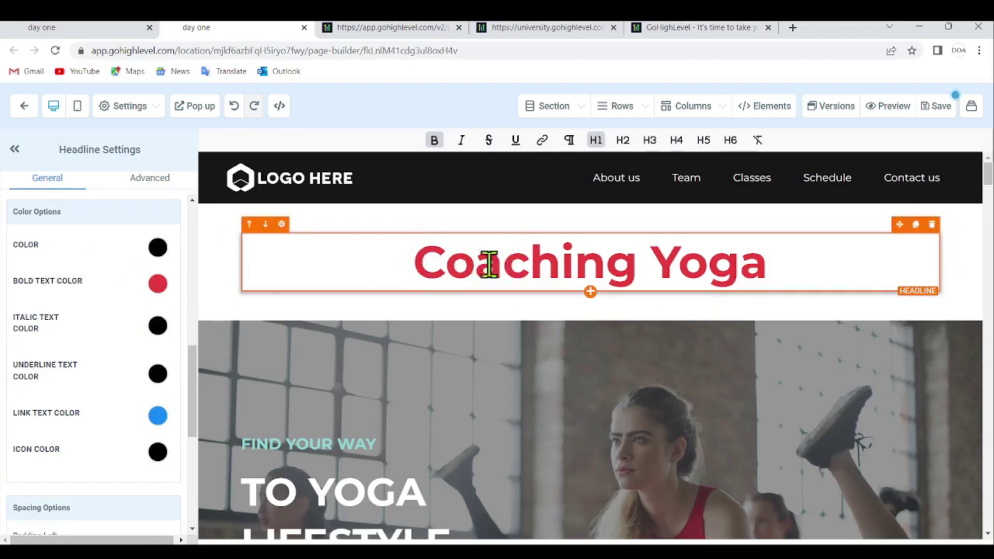
pyautogui.moveTo(395, 259); pyautogui.dragTo(759, 252)
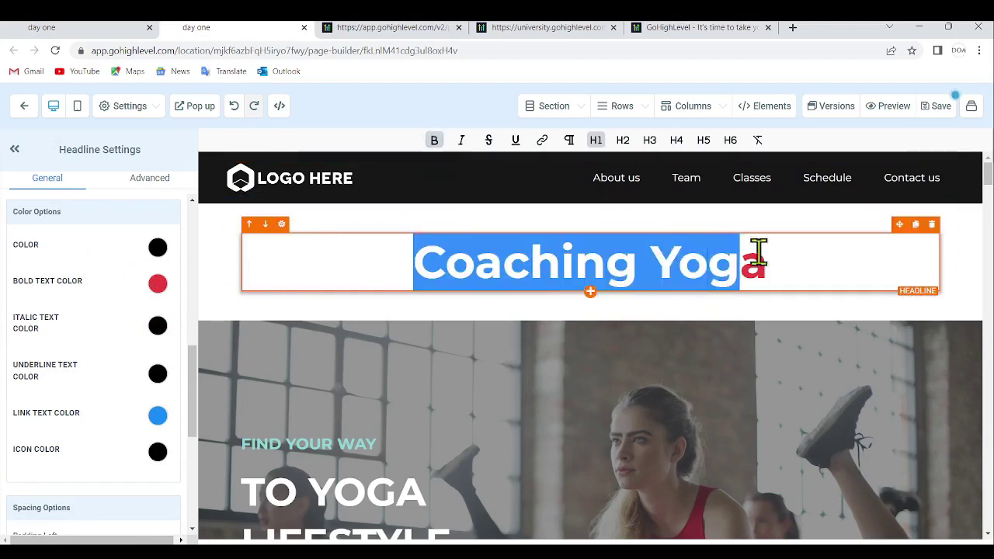
pyautogui.click(848, 305)
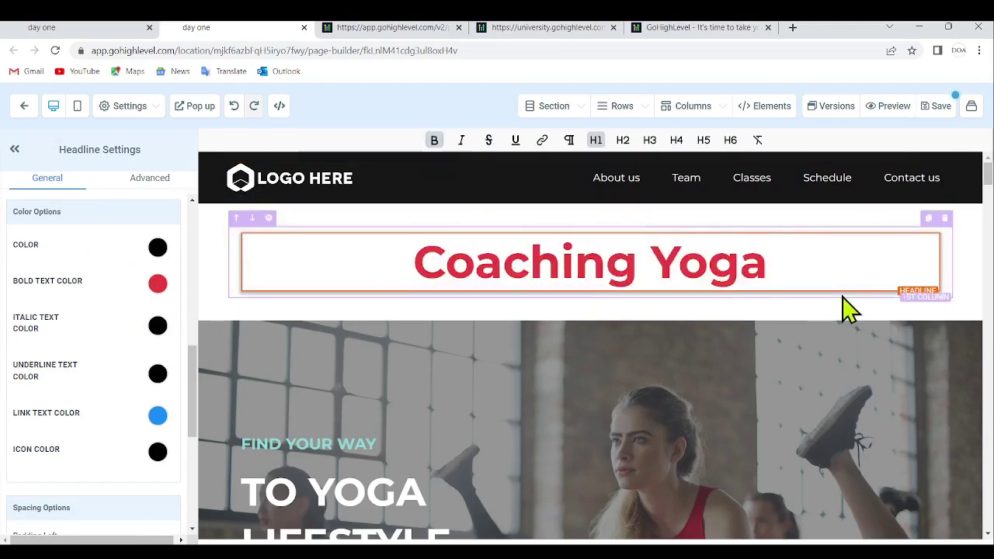
# - Remove the bold formatting from the Coaching Yoga headline and set its text color to light gray
pyautogui.click(472, 260)
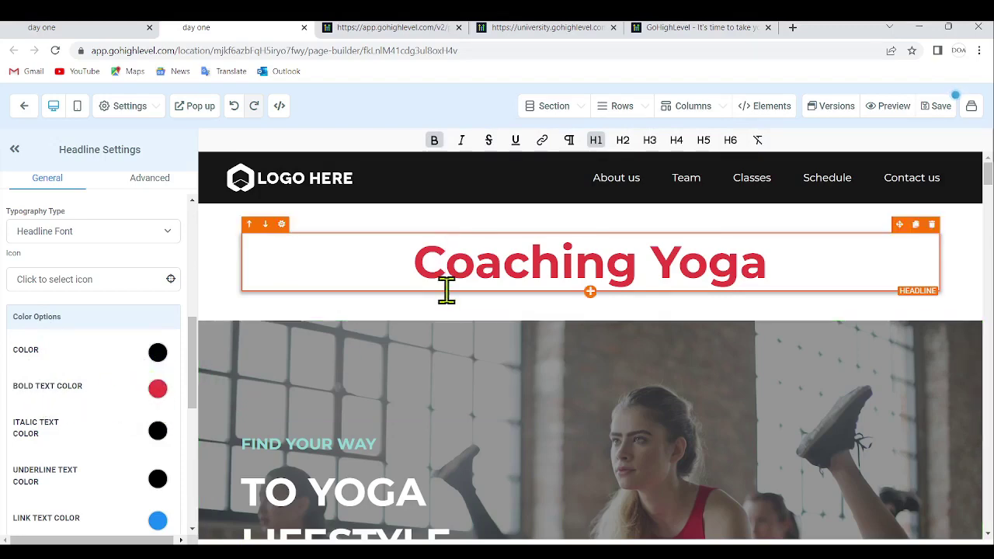
pyautogui.moveTo(455, 257); pyautogui.dragTo(760, 237)
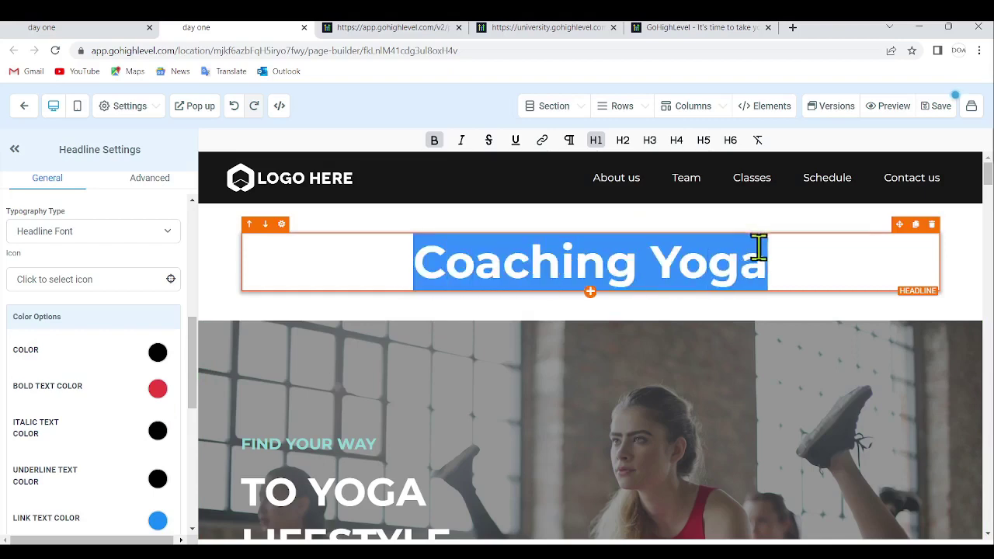
pyautogui.click(435, 141)
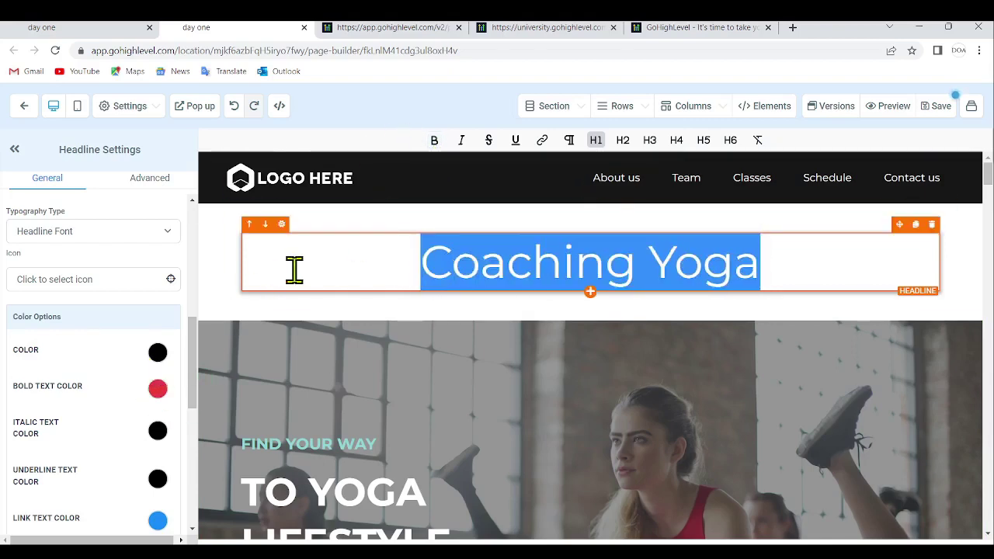
pyautogui.click(292, 269)
pyautogui.click(153, 359)
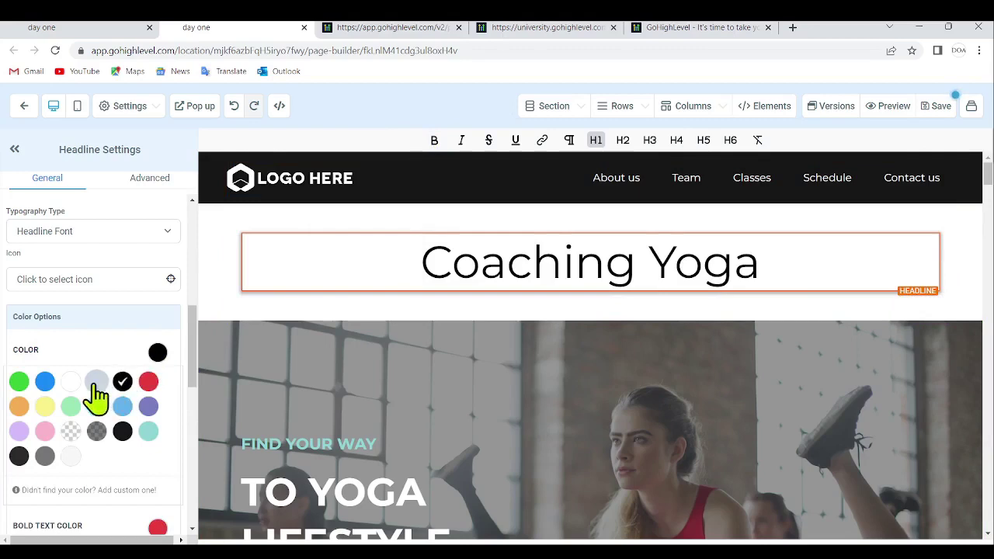
pyautogui.click(95, 384)
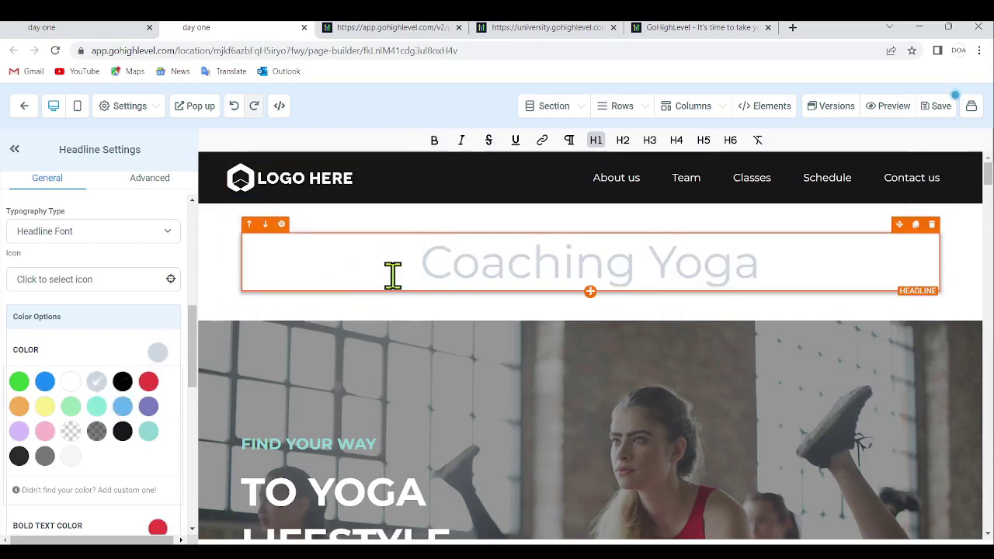
# - Reapply bold formatting to the entire Coaching Yoga headline
pyautogui.moveTo(393, 275); pyautogui.dragTo(819, 272)
pyautogui.click(435, 141)
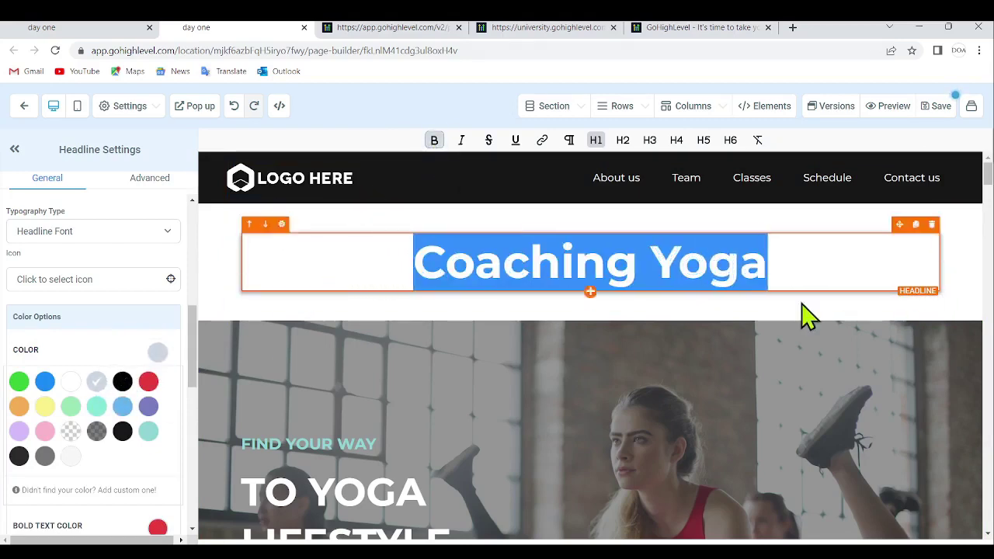
pyautogui.click(769, 283)
pyautogui.click(157, 351)
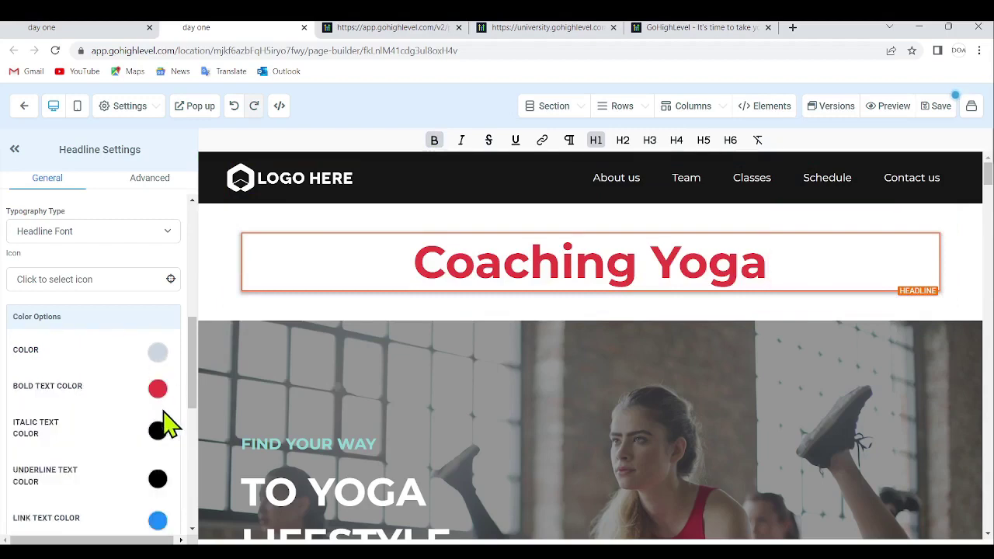
# - Set the Coaching Yoga headline's underline text color to blue and underline the entire headline
pyautogui.click(417, 262)
pyautogui.moveTo(417, 263); pyautogui.dragTo(761, 258)
pyautogui.scroll(-1, 32, 482)
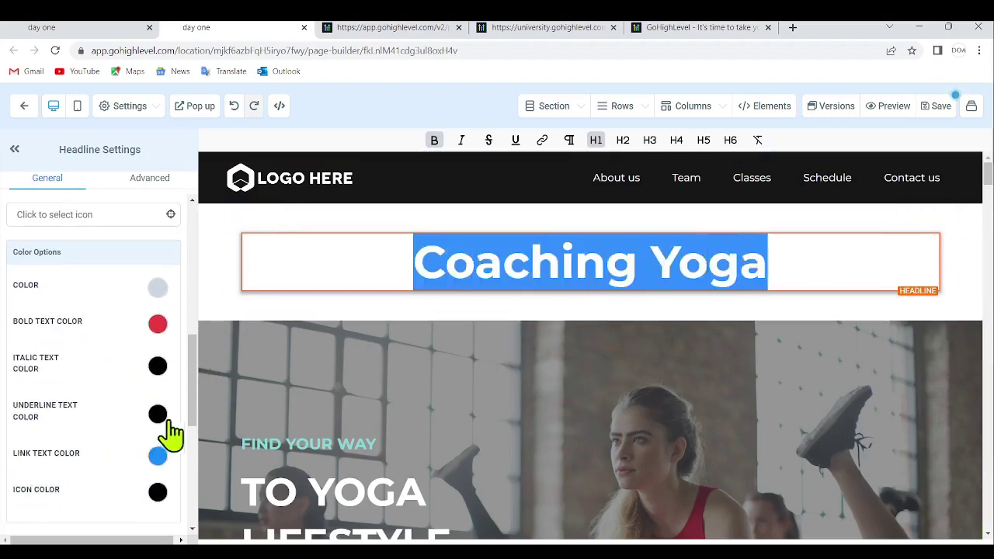
pyautogui.click(158, 416)
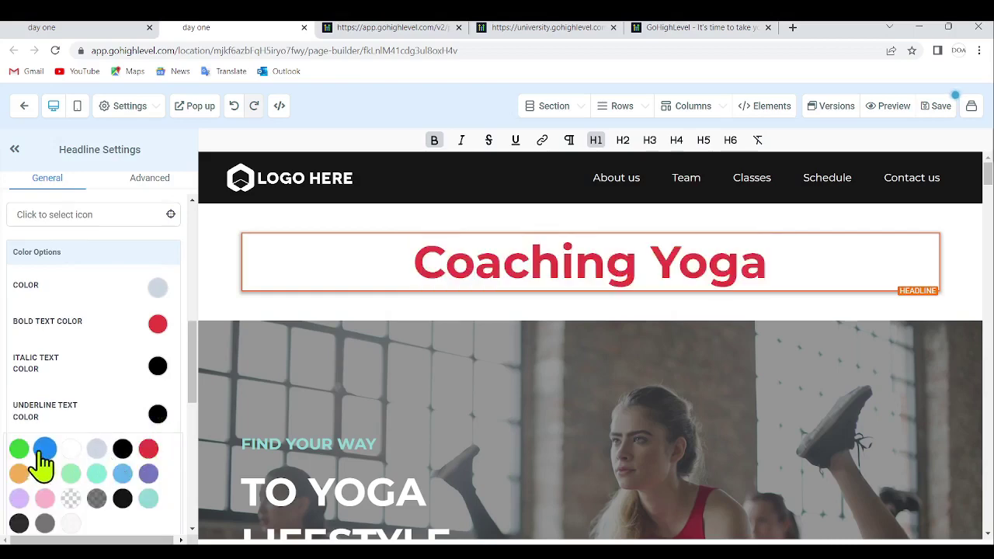
pyautogui.click(45, 449)
pyautogui.click(158, 423)
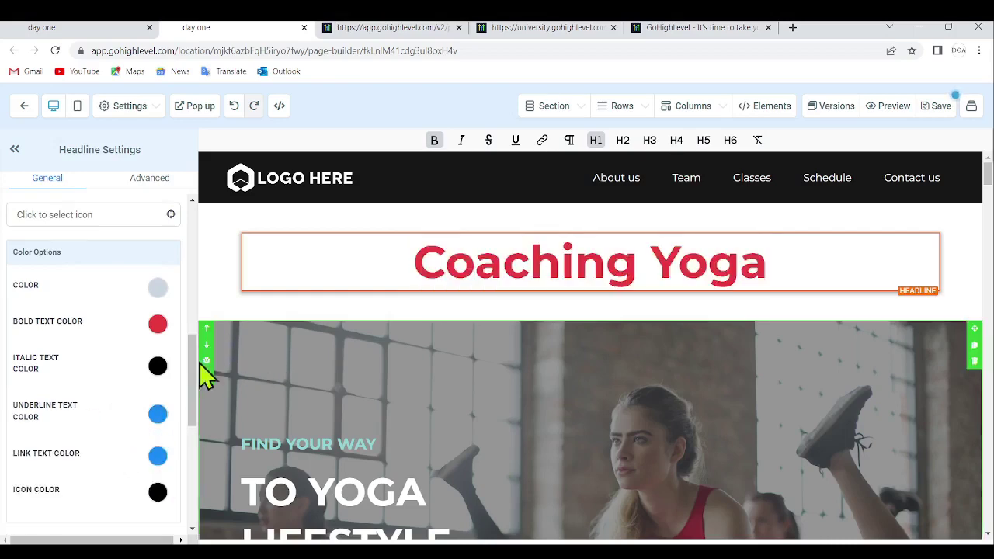
pyautogui.moveTo(404, 261); pyautogui.dragTo(783, 257)
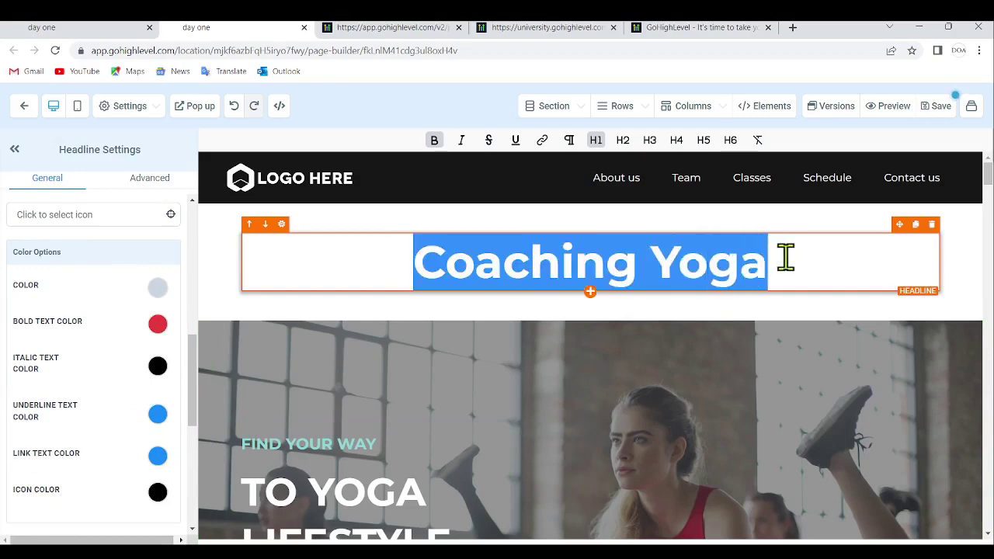
pyautogui.click(515, 142)
pyautogui.click(802, 272)
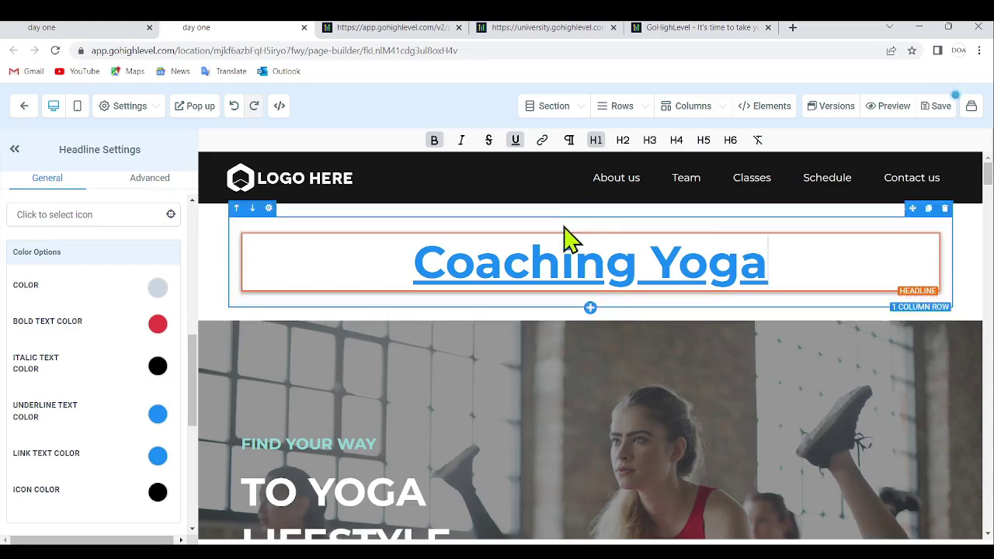
# - Add a sub-headline element directly below the Coaching Yoga headline
pyautogui.click(590, 293)
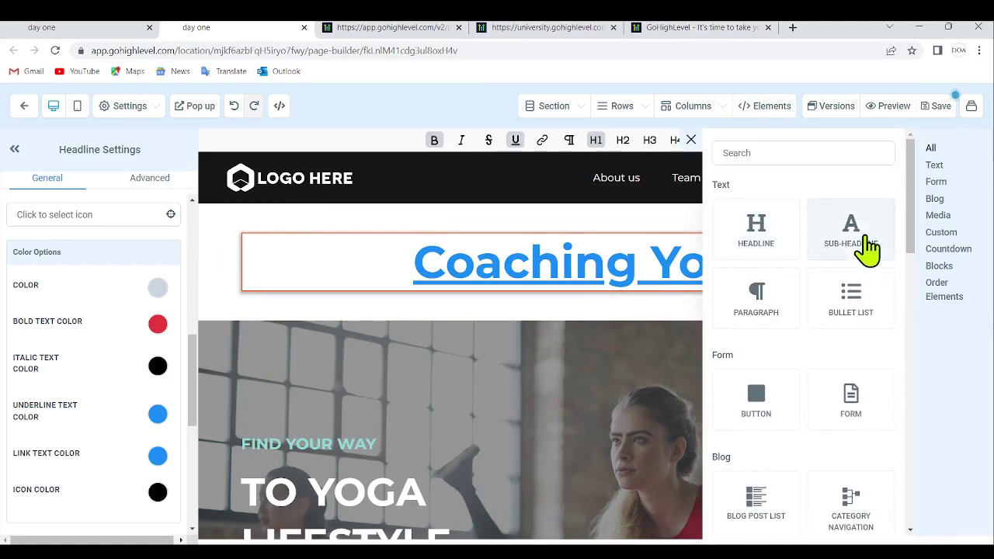
pyautogui.click(846, 237)
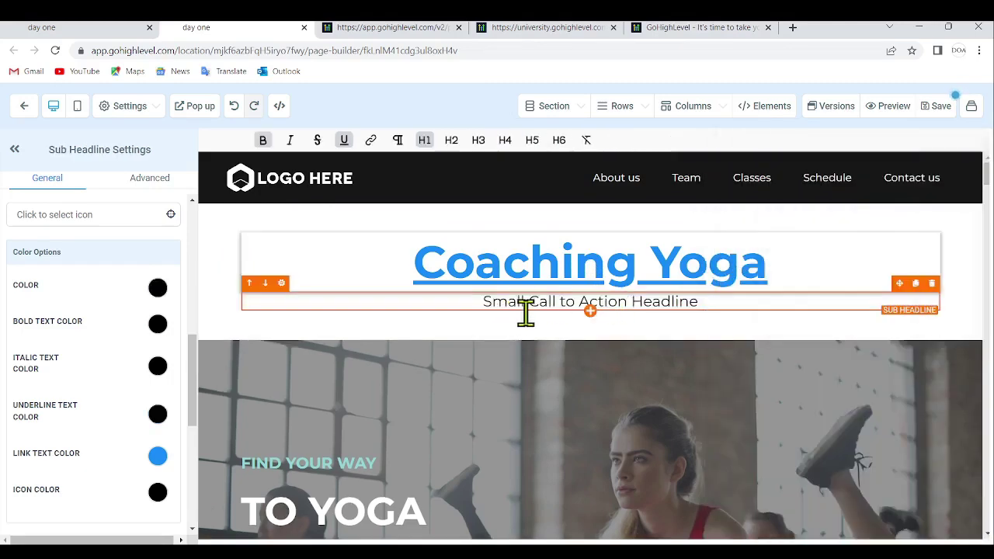
pyautogui.click(346, 276)
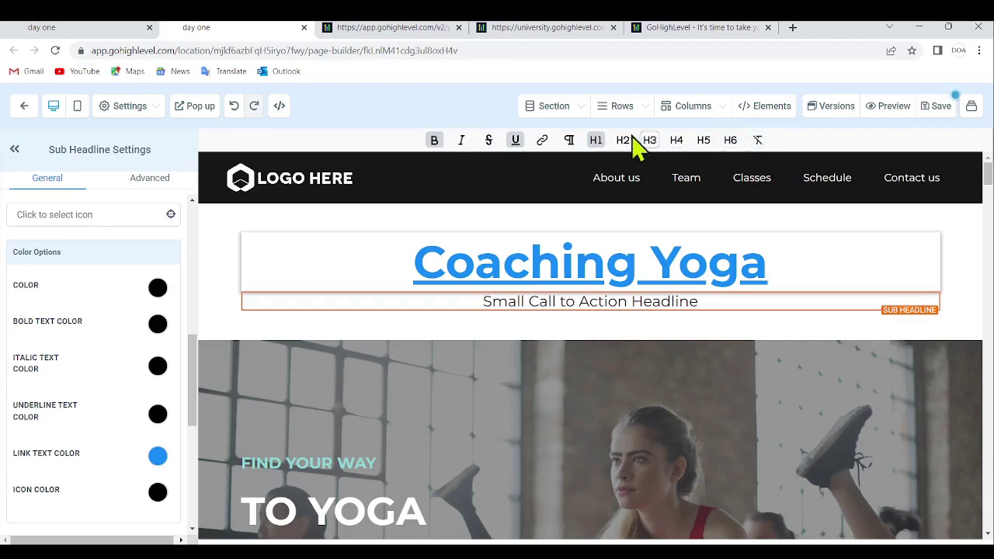
pyautogui.click(542, 142)
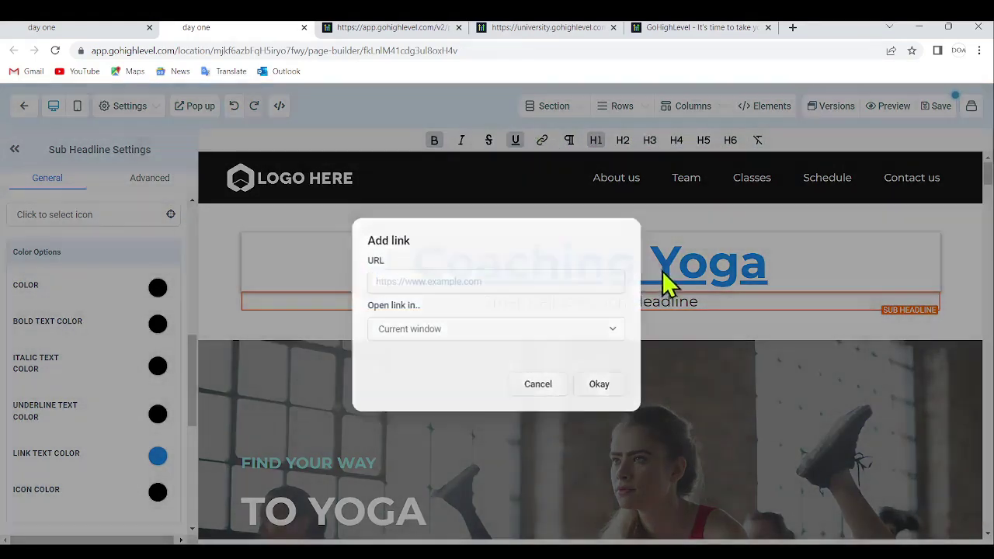
pyautogui.click(665, 282)
pyautogui.moveTo(742, 263); pyautogui.dragTo(475, 249)
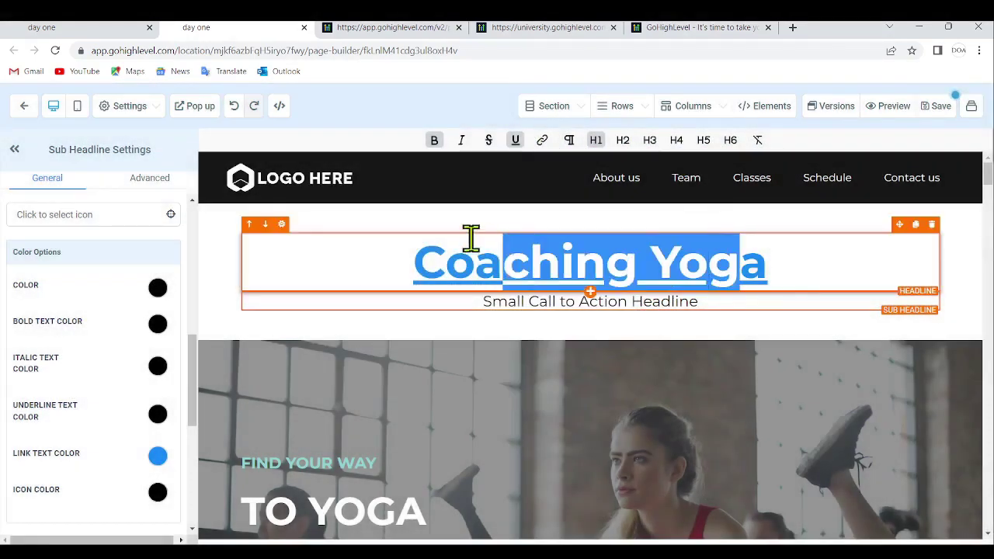
pyautogui.click(771, 260)
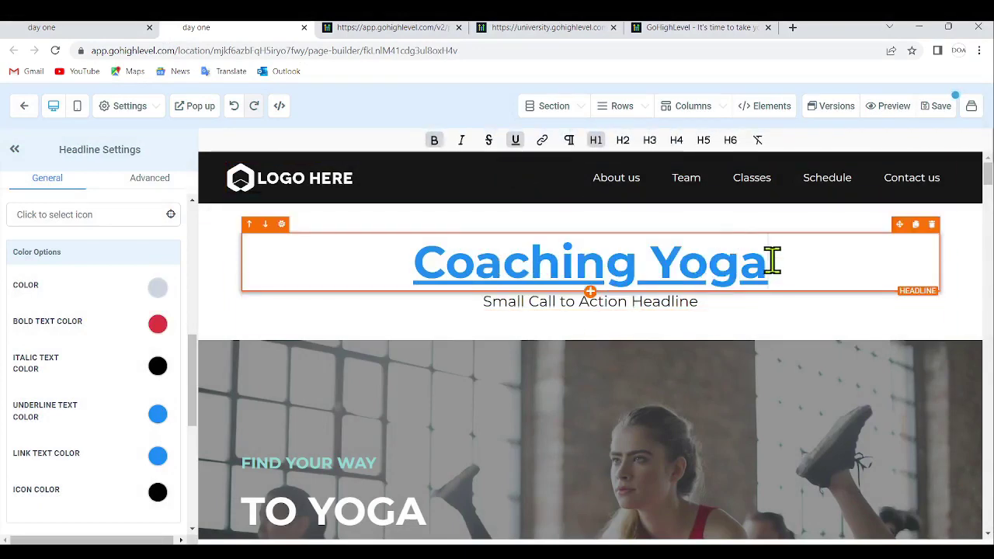
# - Try left alignment on the Small Call to Action sub-headline, and return its text to center alignment
pyautogui.click(676, 310)
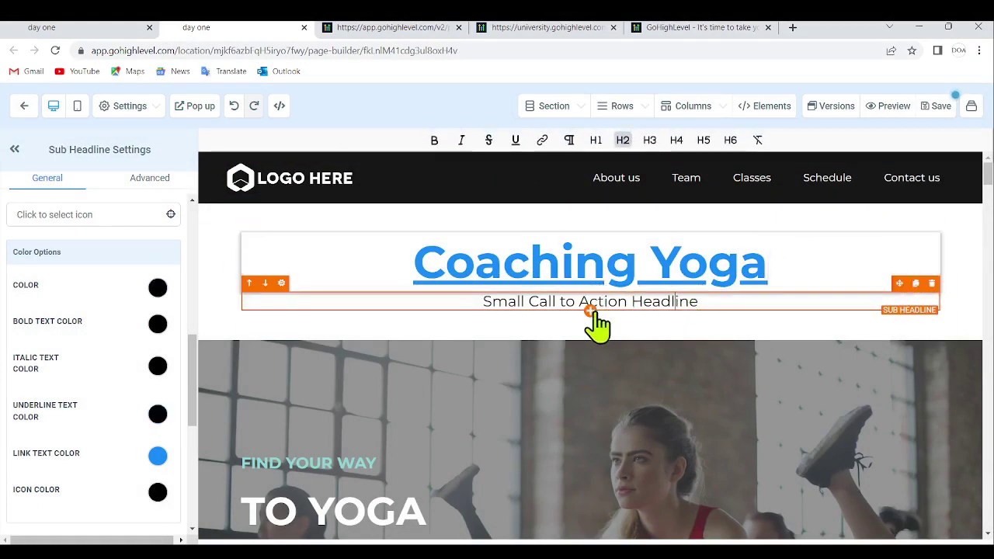
pyautogui.scroll(-5, 43, 415)
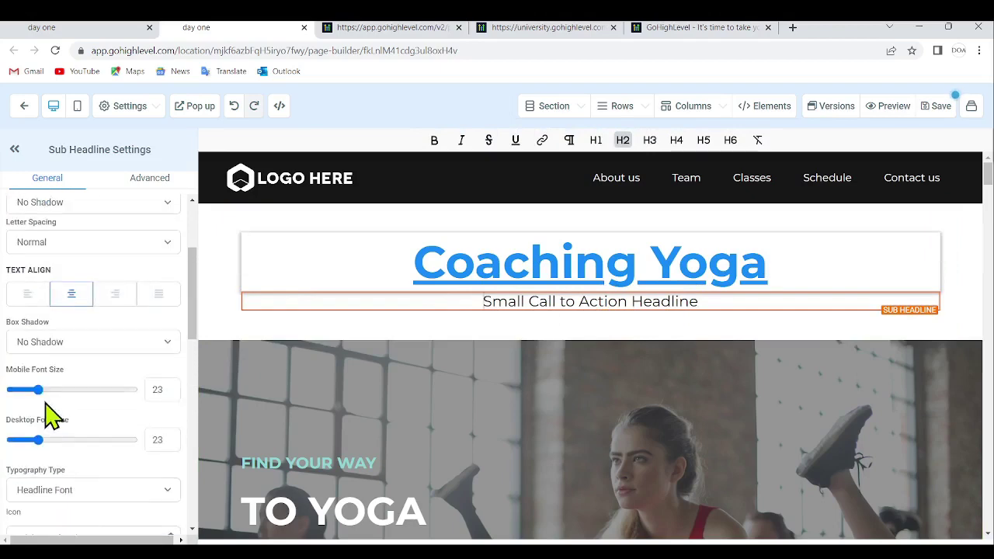
pyautogui.click(30, 293)
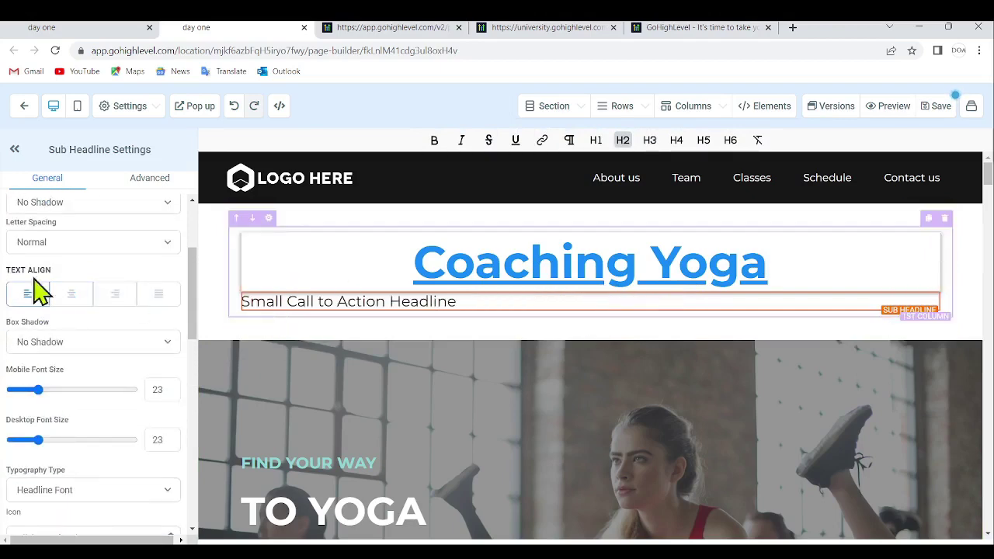
pyautogui.click(71, 293)
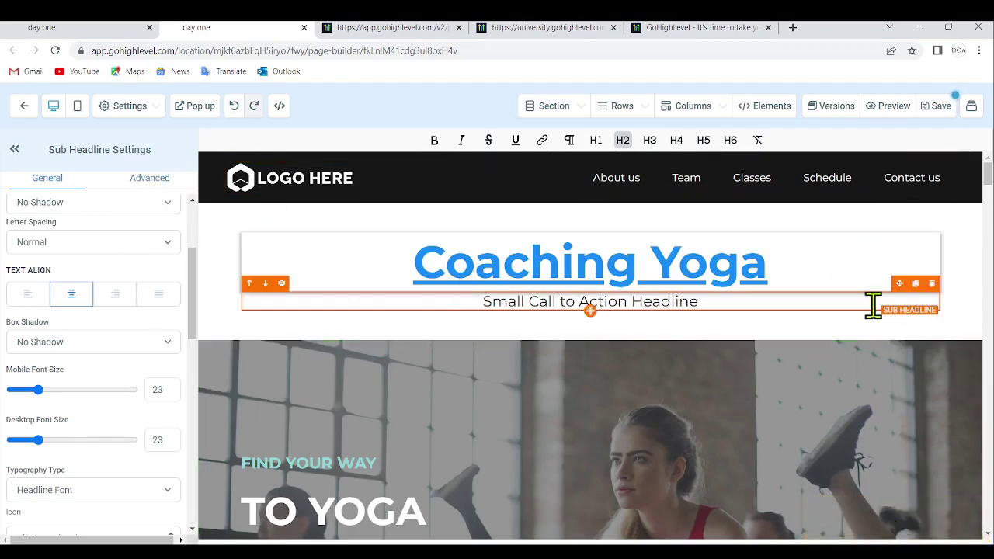
# - Save the page and dismiss the SEO meta data form without filling it in
pyautogui.click(937, 107)
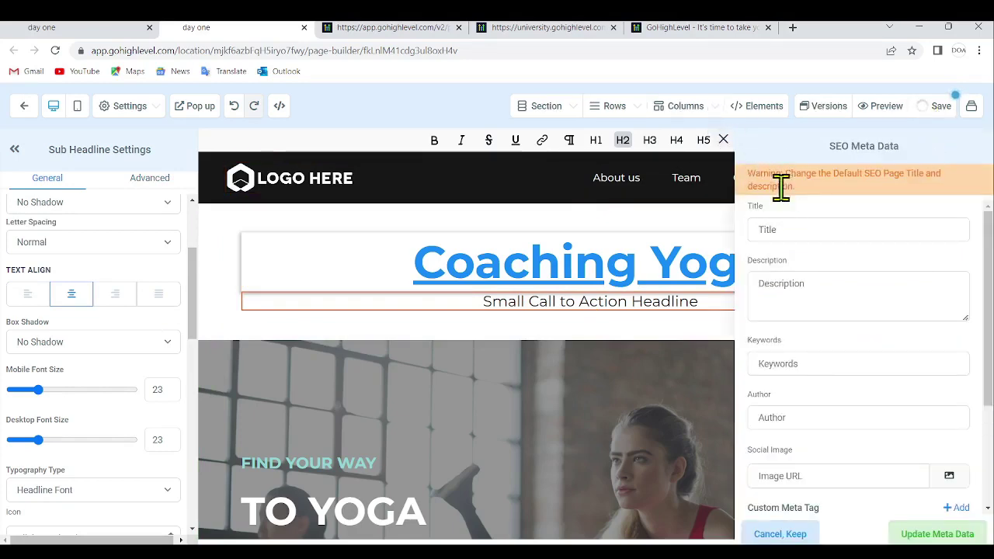
pyautogui.click(823, 233)
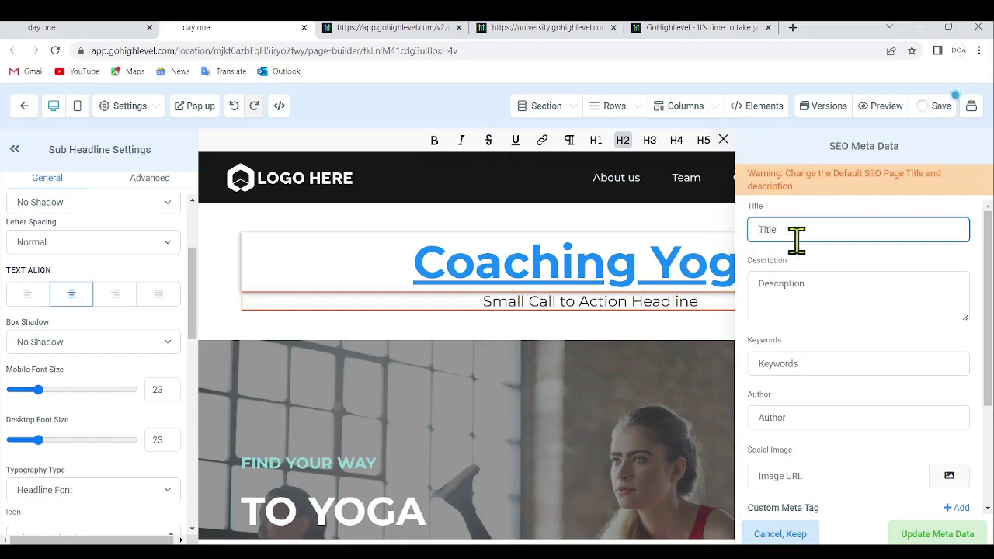
pyautogui.click(727, 141)
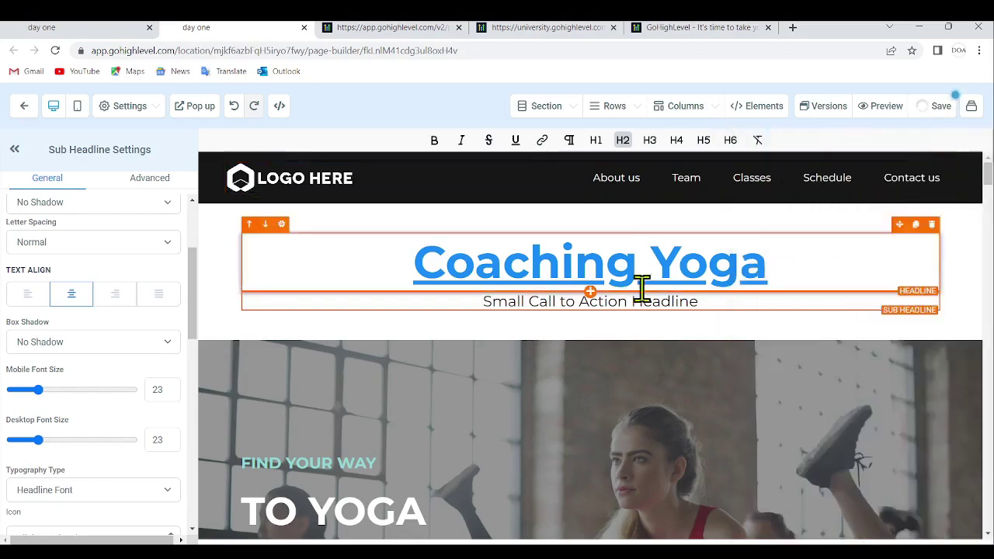
# - Add a paragraph element below the sub-headline and a bullet list element below the paragraph
pyautogui.click(595, 321)
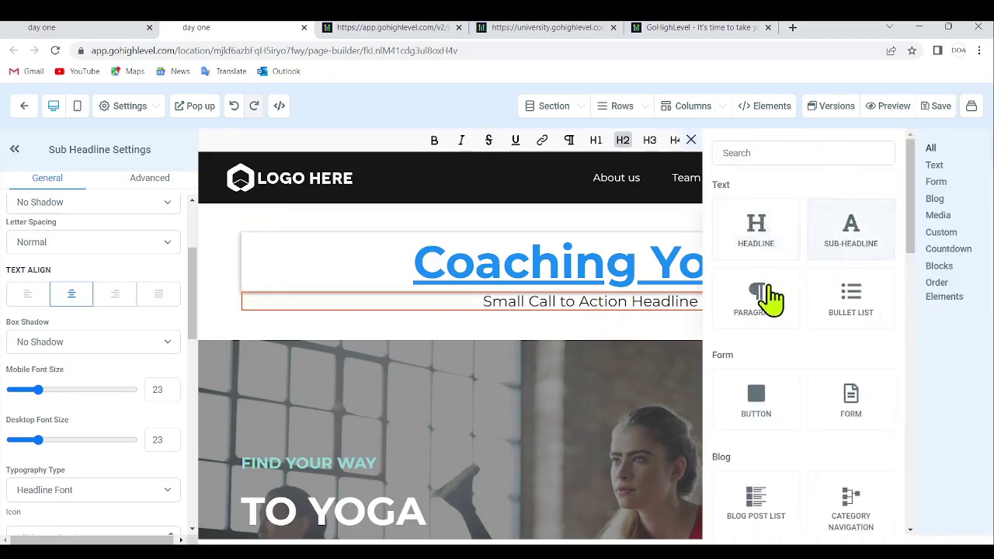
pyautogui.moveTo(773, 302); pyautogui.dragTo(618, 326)
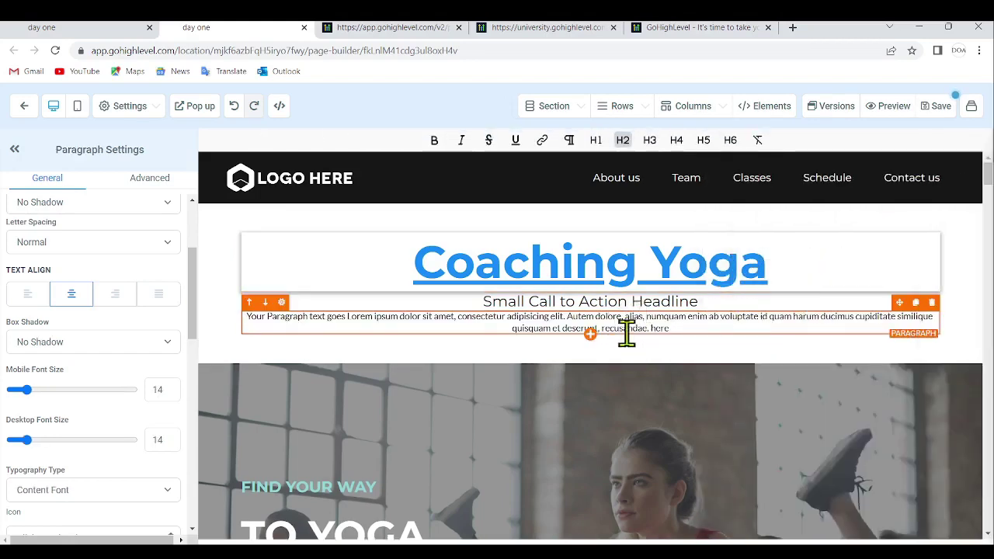
pyautogui.click(591, 332)
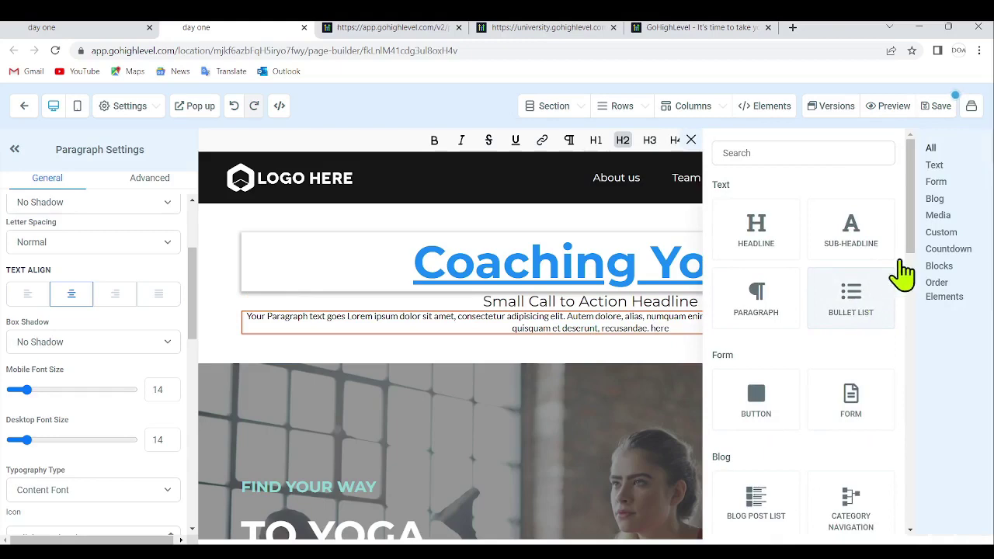
pyautogui.moveTo(626, 336); pyautogui.dragTo(492, 344)
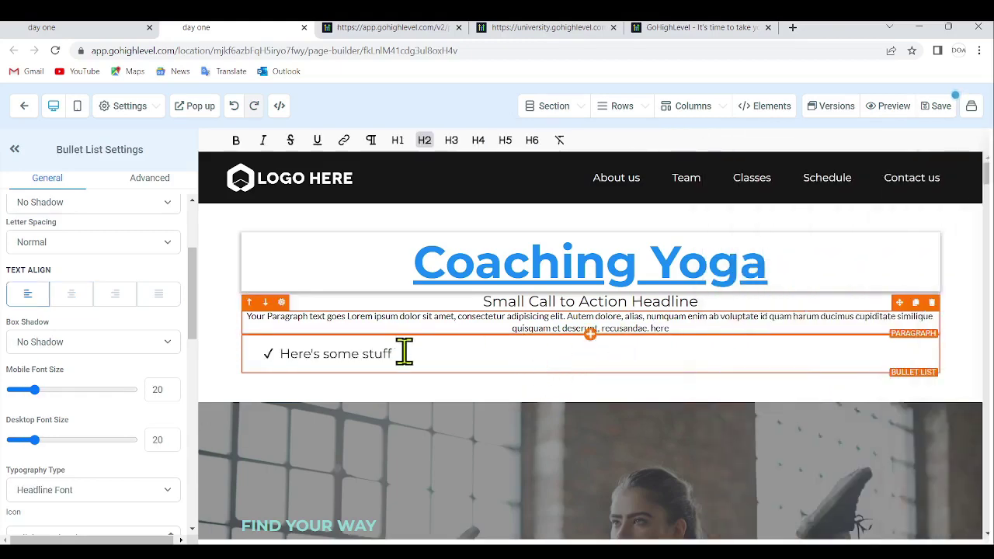
# - Replace the bullet list's placeholder text with two items, each reading "Etape"
pyautogui.moveTo(393, 354); pyautogui.dragTo(288, 356)
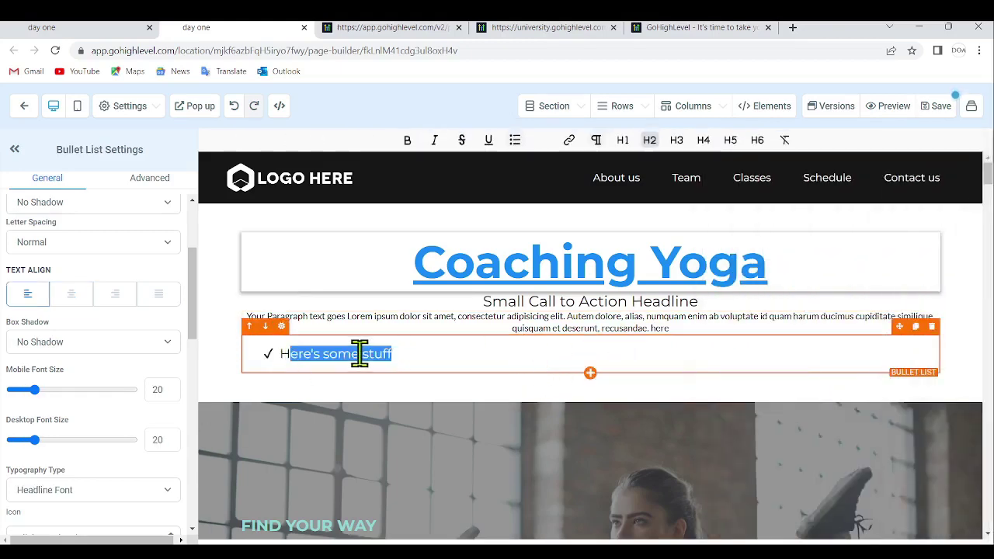
pyautogui.tripleClick(396, 353)
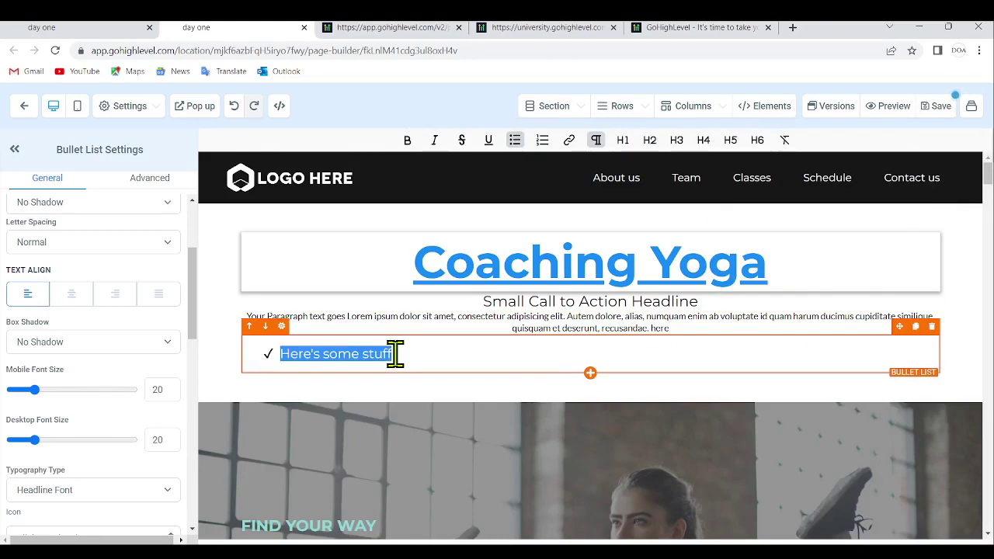
pyautogui.write('E')
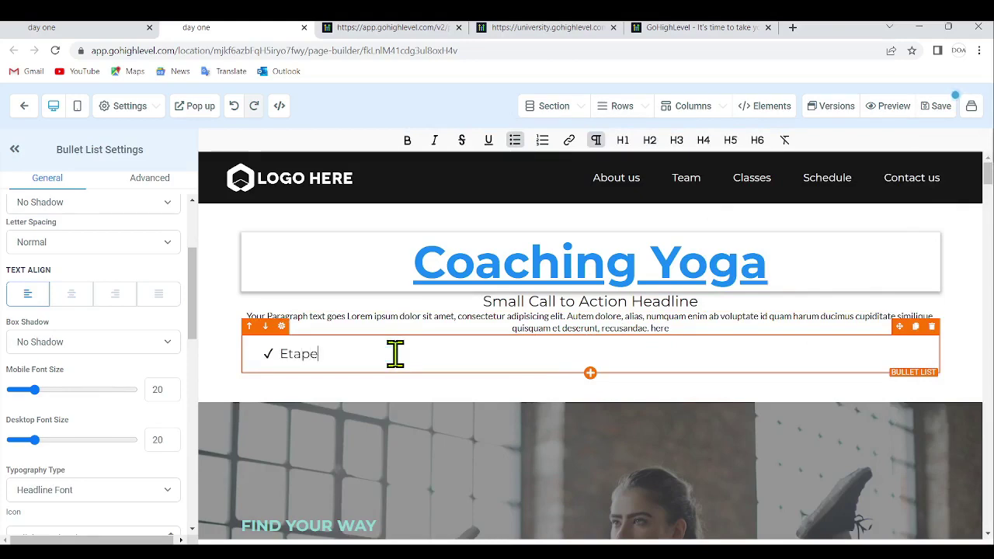
pyautogui.write('tape')
pyautogui.press('Return')
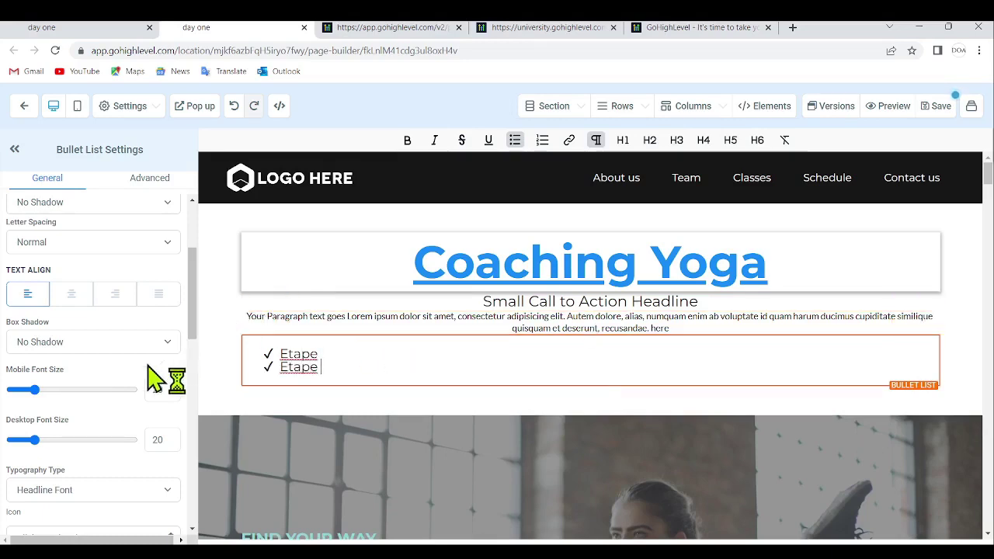
# - Search the bullet list's icon picker for "ok" and choose the check-circle icon for its bullets
pyautogui.scroll(-10, 160, 456)
pyautogui.scroll(-3, 171, 429)
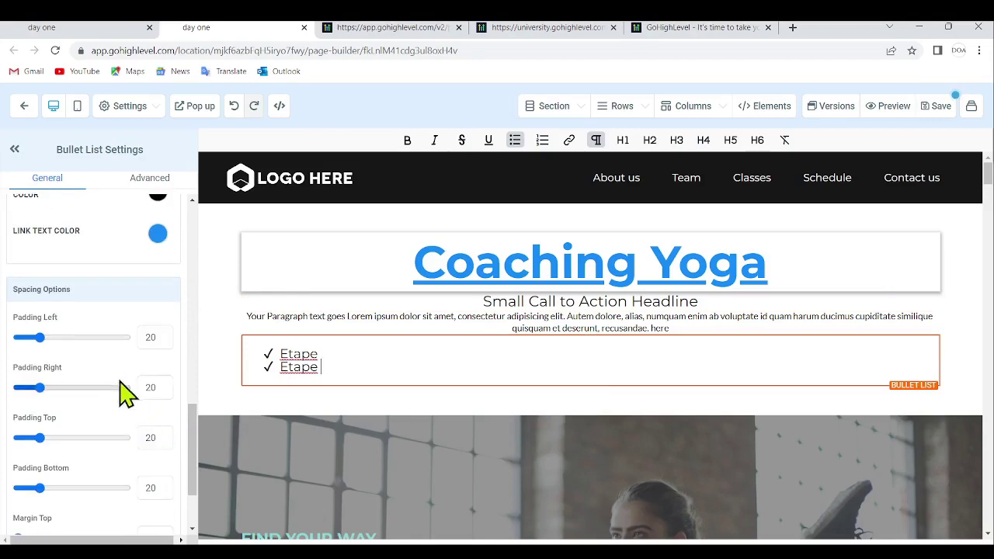
pyautogui.scroll(5, 101, 365)
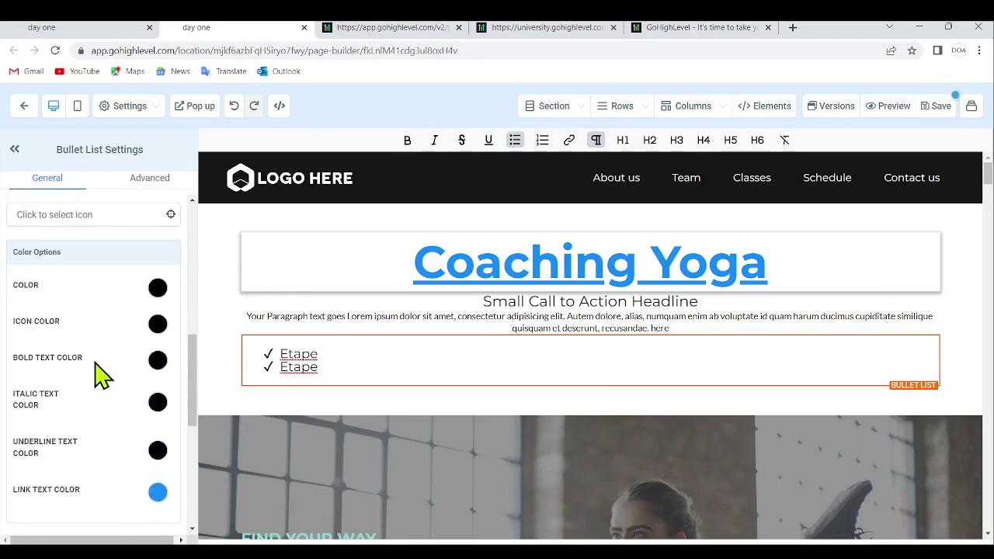
pyautogui.click(78, 346)
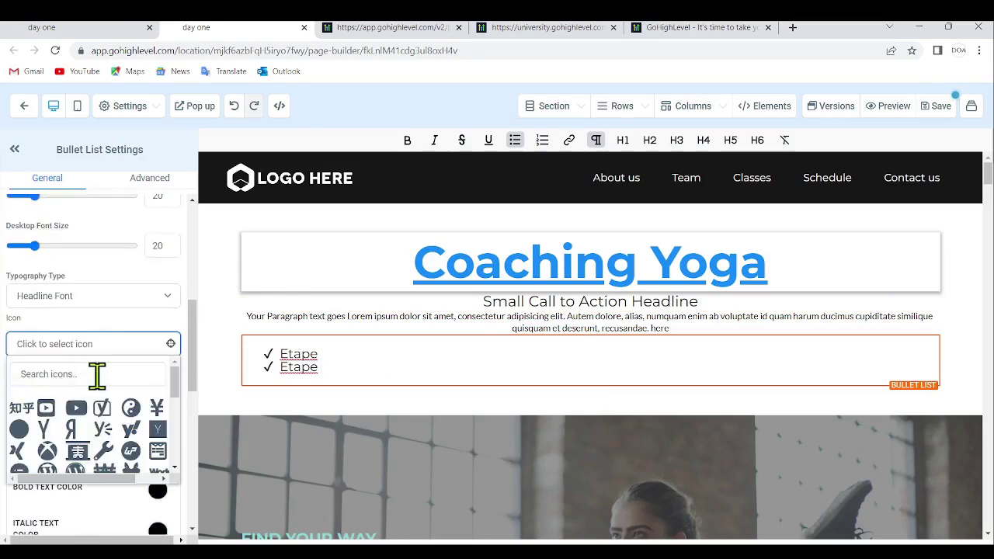
pyautogui.write('ok')
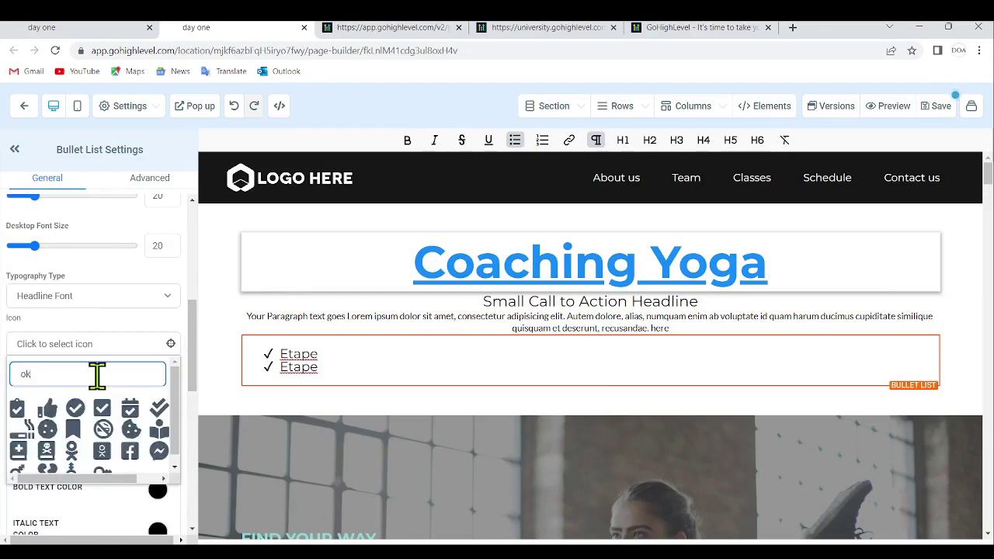
pyautogui.click(76, 419)
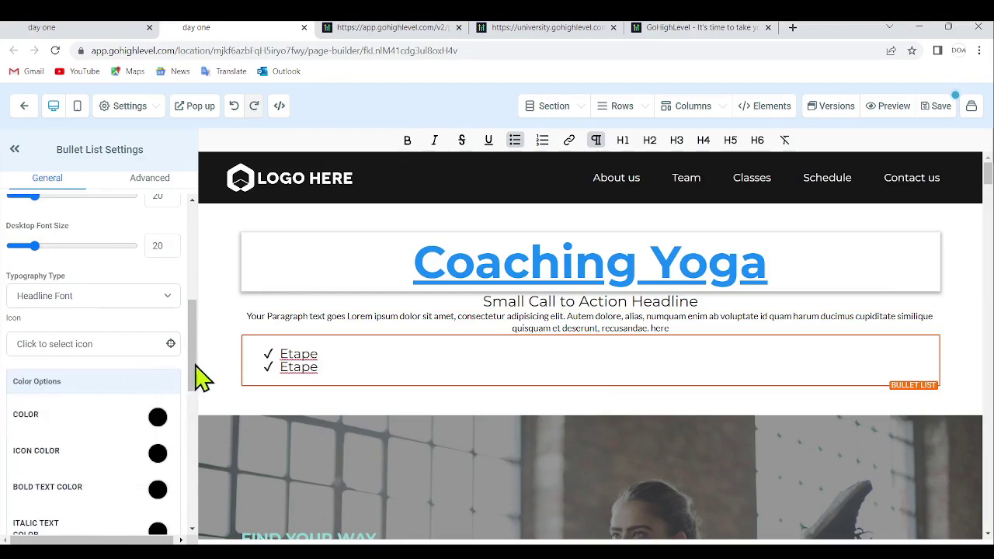
# - Set the bullet list's icon color to blue
pyautogui.scroll(-2, 147, 408)
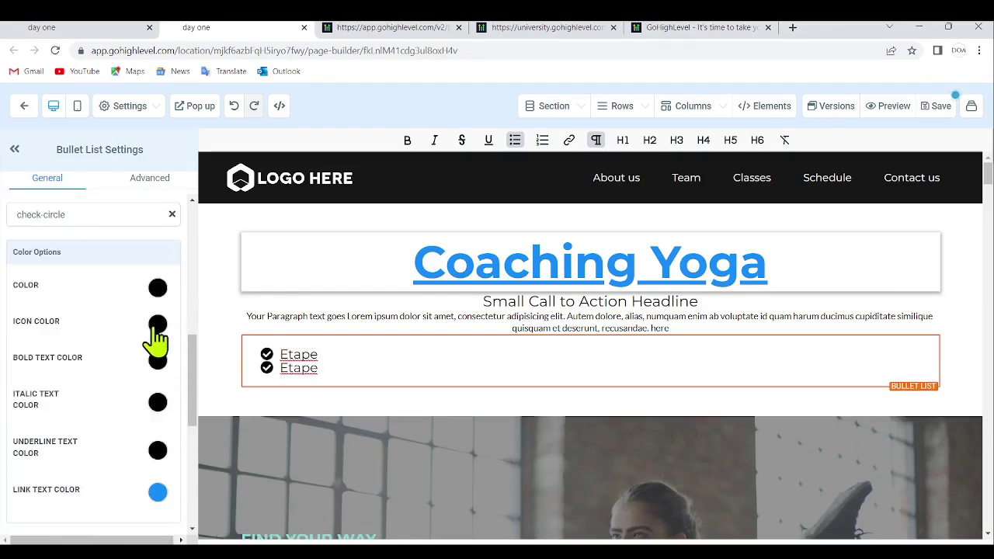
pyautogui.click(157, 325)
pyautogui.click(45, 353)
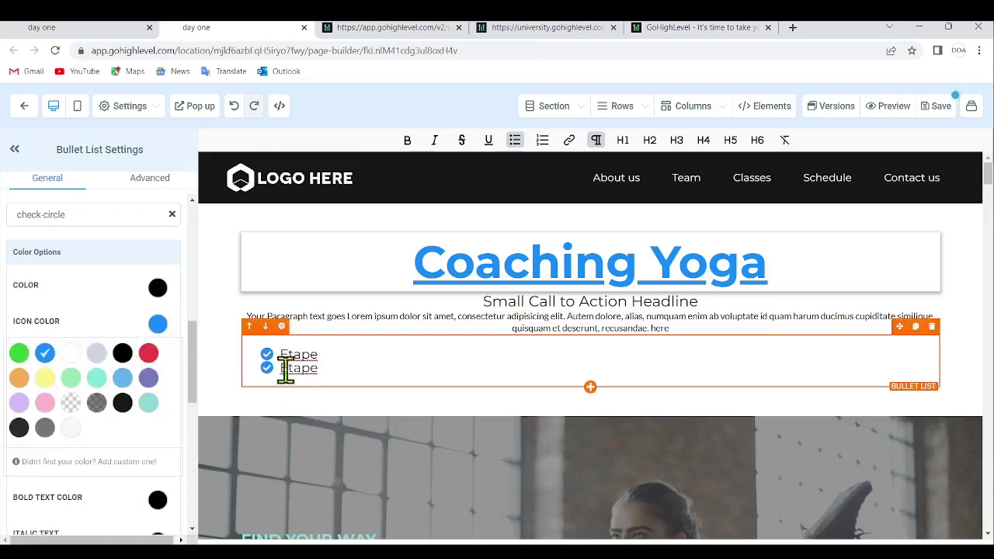
pyautogui.click(156, 323)
# - Increase the bullet list's line height, trying 2.7 and 3.2
pyautogui.scroll(4, 70, 381)
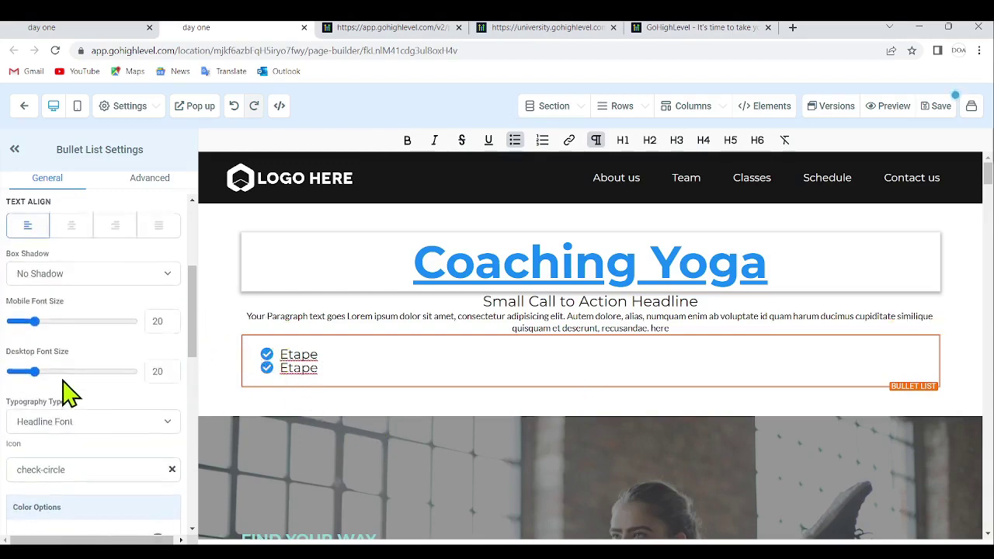
pyautogui.click(173, 187)
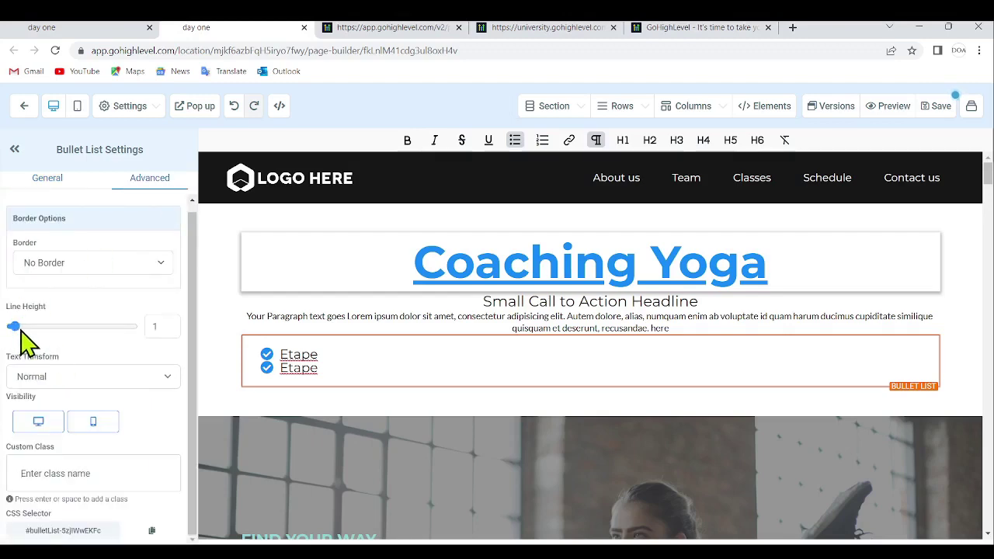
pyautogui.moveTo(20, 329); pyautogui.dragTo(33, 330)
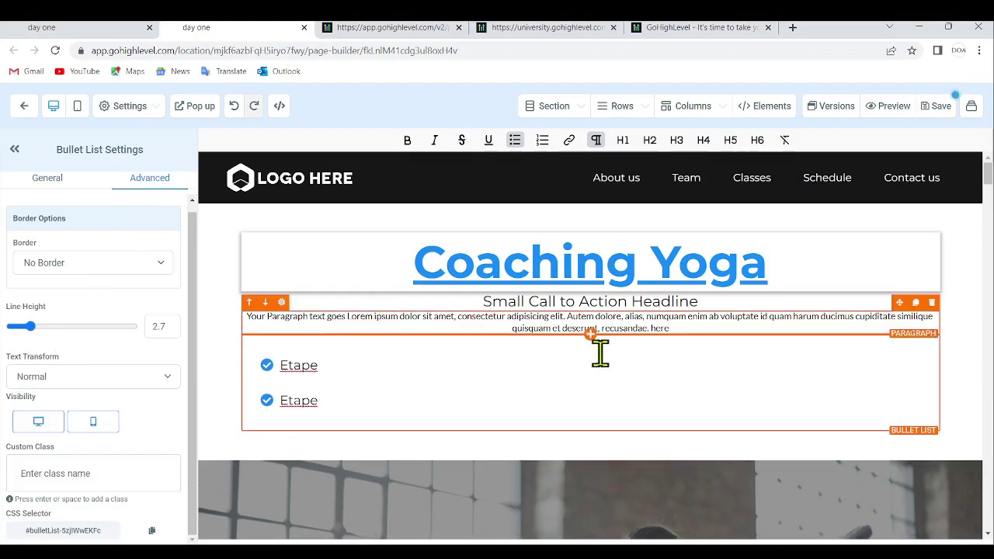
pyautogui.click(19, 326)
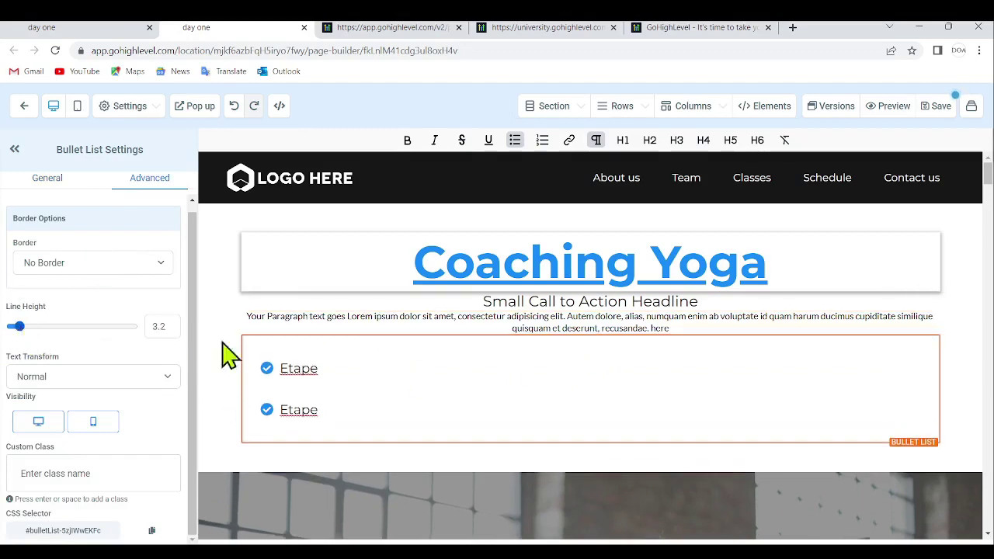
# - Delete the bullet list and add a button element below the paragraph
pyautogui.click(932, 326)
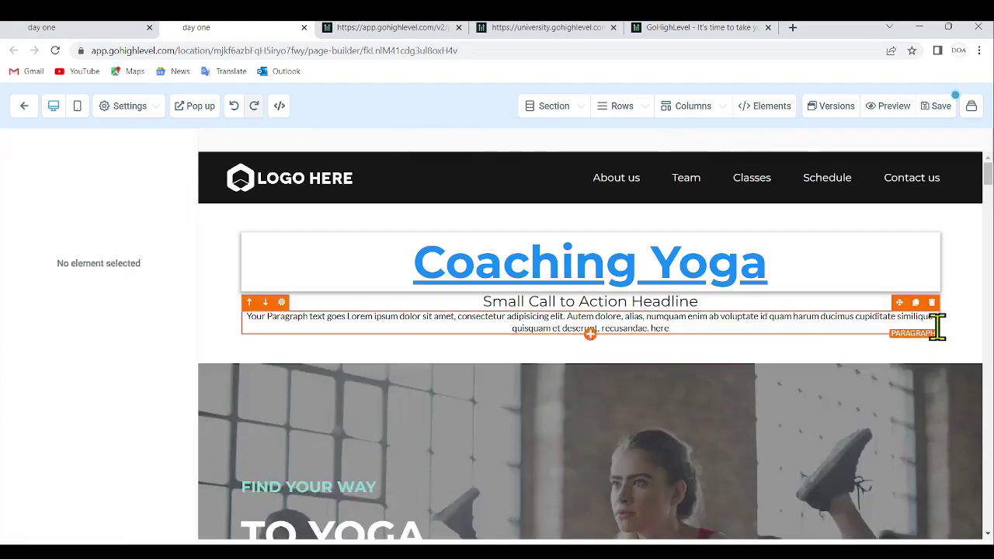
pyautogui.click(590, 337)
pyautogui.scroll(-1, 835, 327)
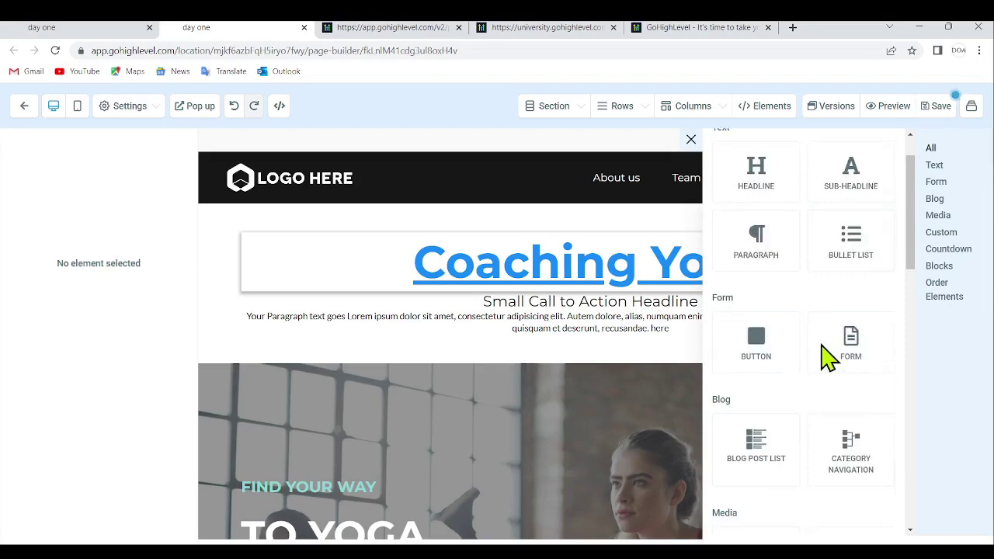
pyautogui.click(751, 342)
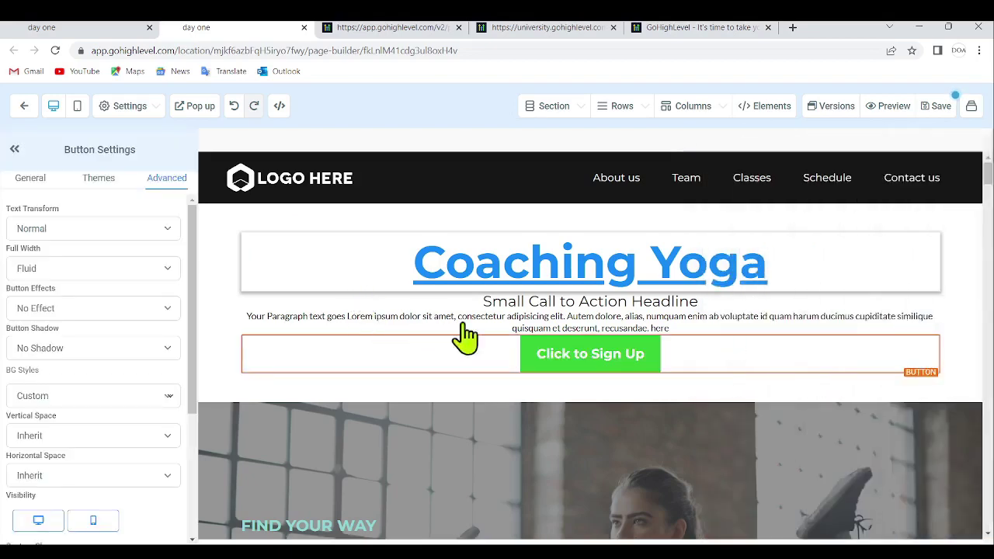
# - Set the new button's text to "Promotion" and its sub text to "bravo"
pyautogui.scroll(-3, 46, 373)
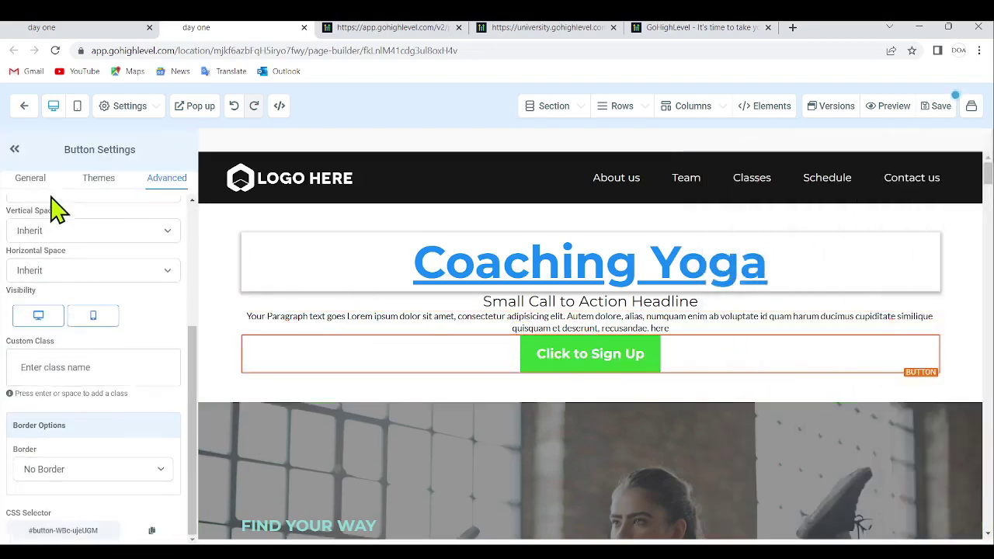
pyautogui.scroll(5, 162, 251)
pyautogui.scroll(5, 144, 404)
pyautogui.scroll(-1, 115, 404)
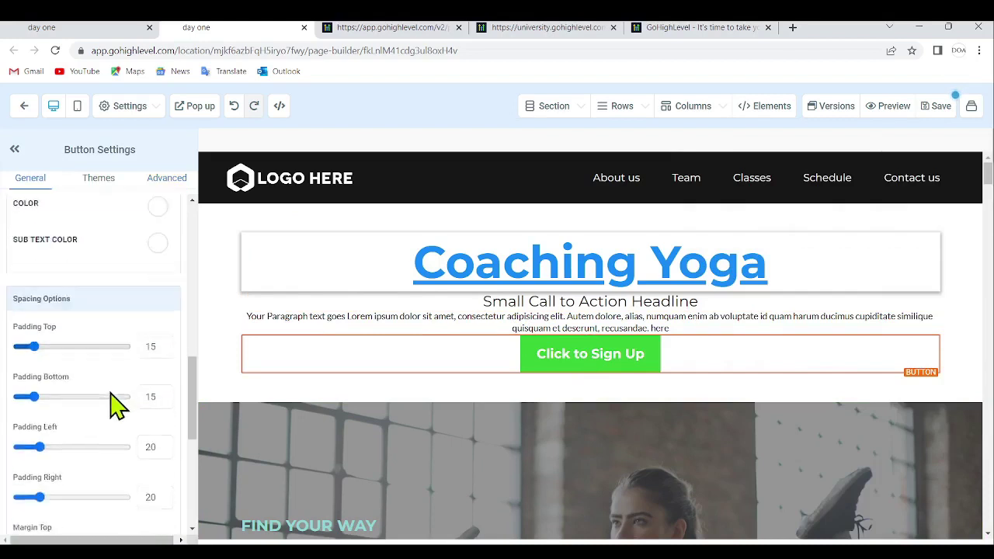
pyautogui.scroll(-5, 108, 396)
pyautogui.click(96, 354)
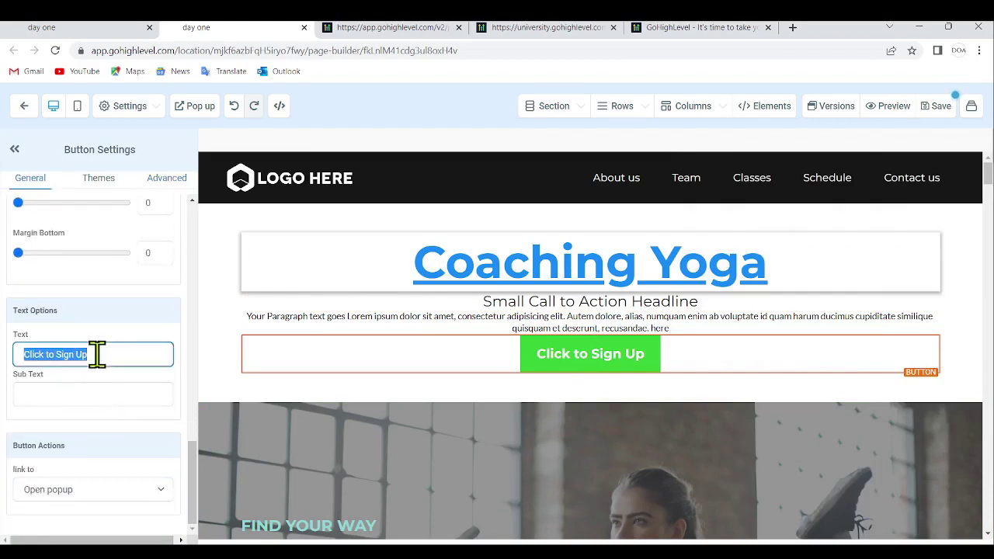
pyautogui.write('Promotio')
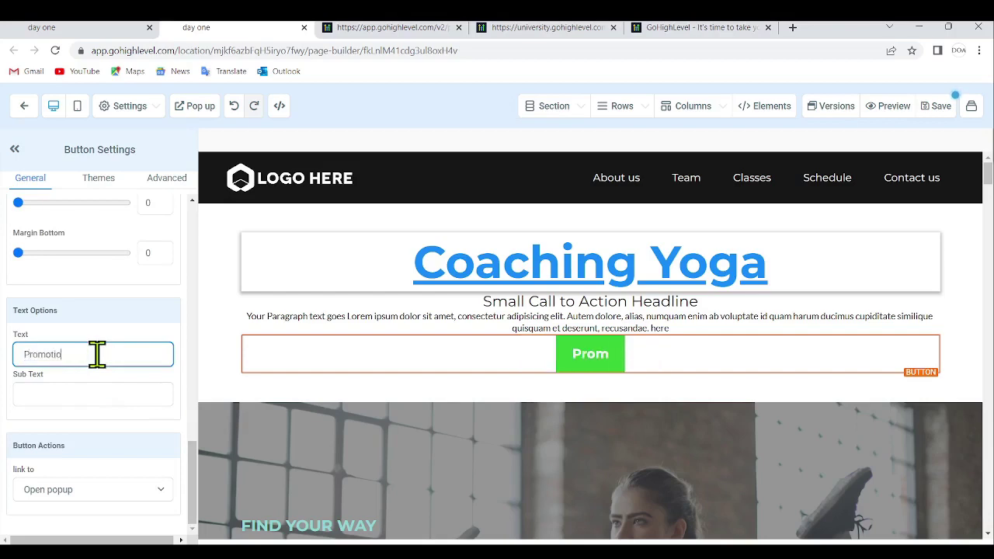
pyautogui.write('n')
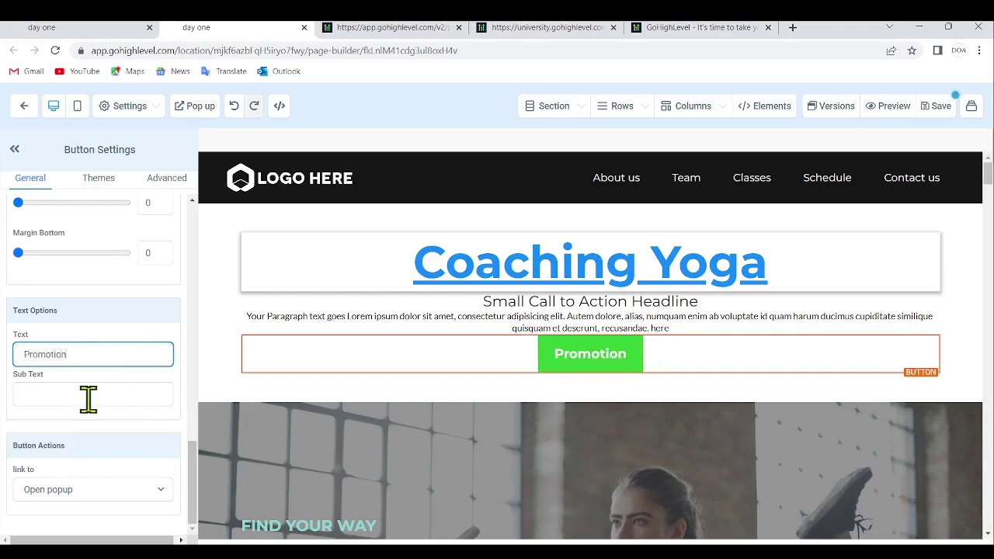
pyautogui.click(88, 399)
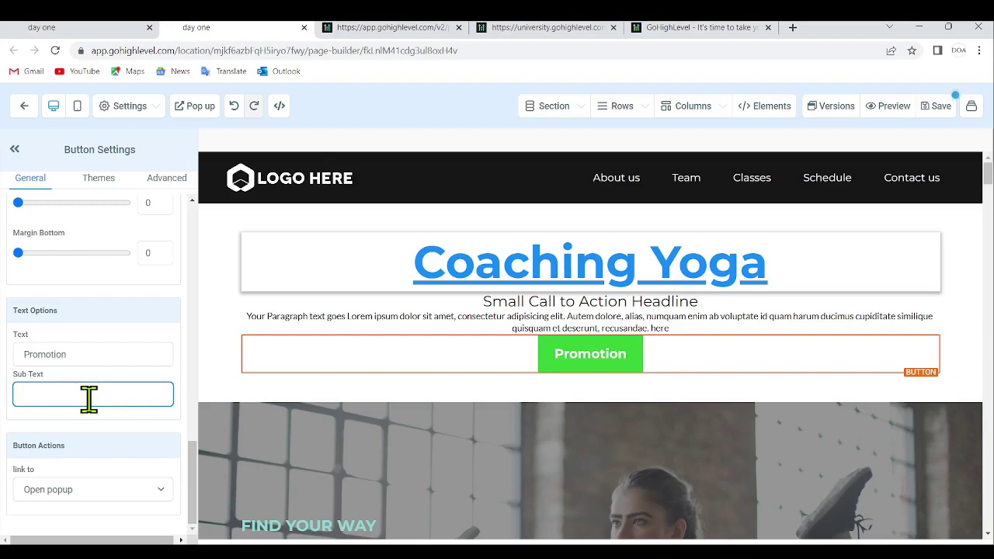
pyautogui.write('bravo')
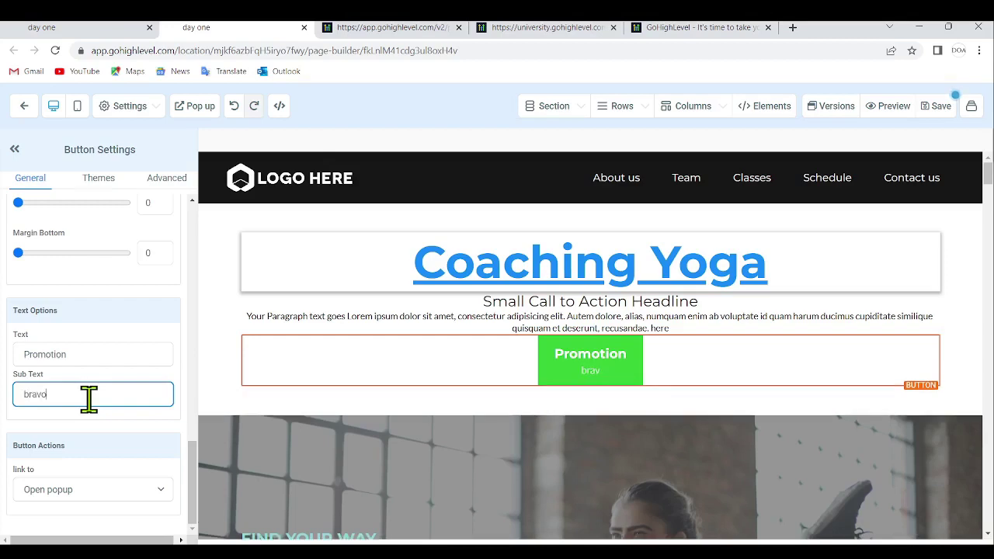
# - Apply the medium-green theme, listed just below the orange one, to the Promotion button
pyautogui.click(150, 184)
pyautogui.click(95, 182)
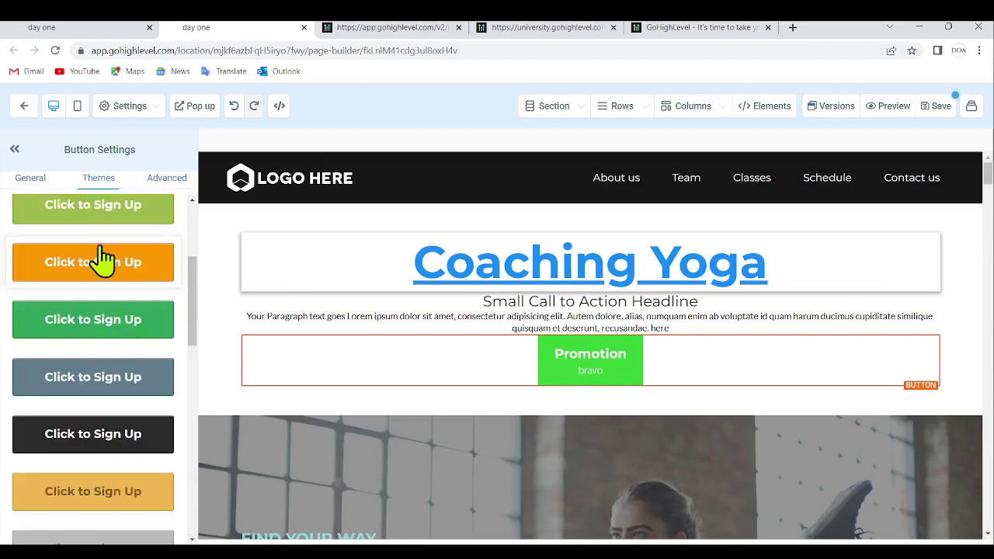
pyautogui.click(109, 208)
pyautogui.click(146, 332)
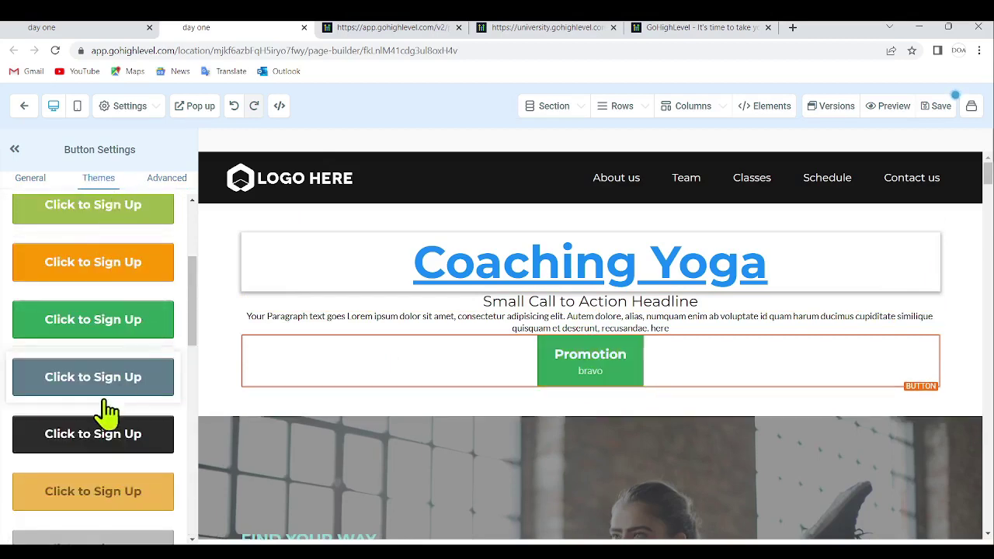
# - Set the Promotion button's horizontal space to 20px and its vertical space to 15px
pyautogui.click(167, 181)
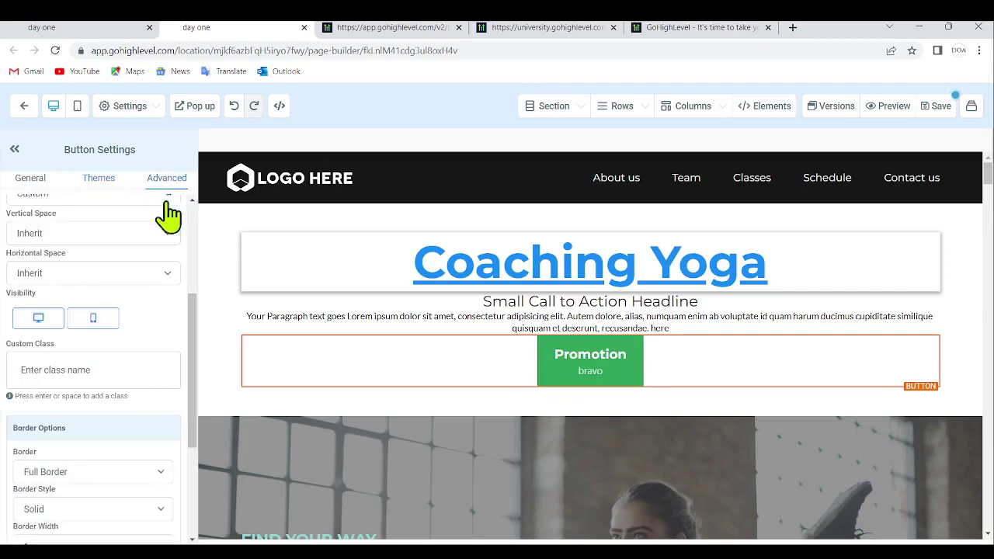
pyautogui.click(101, 277)
pyautogui.click(48, 350)
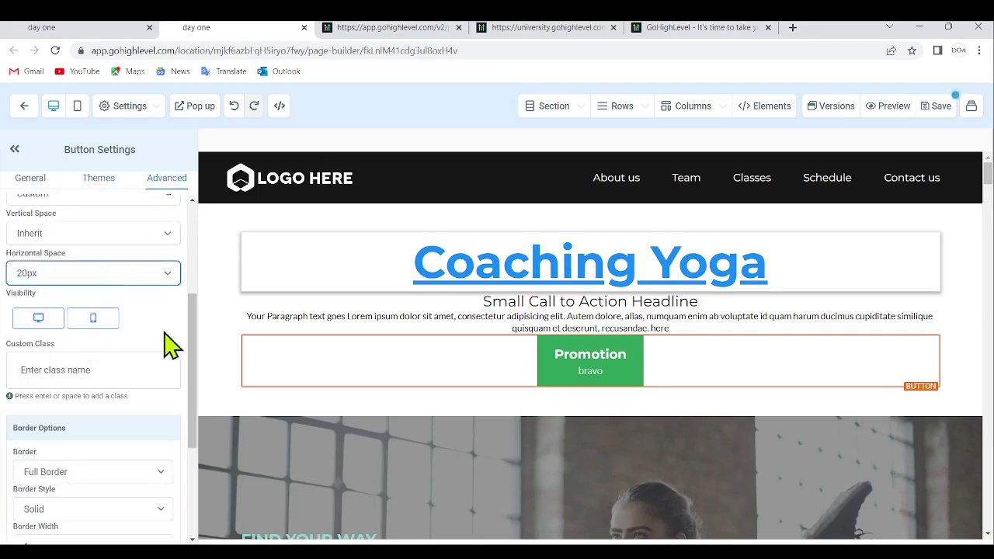
pyautogui.click(142, 238)
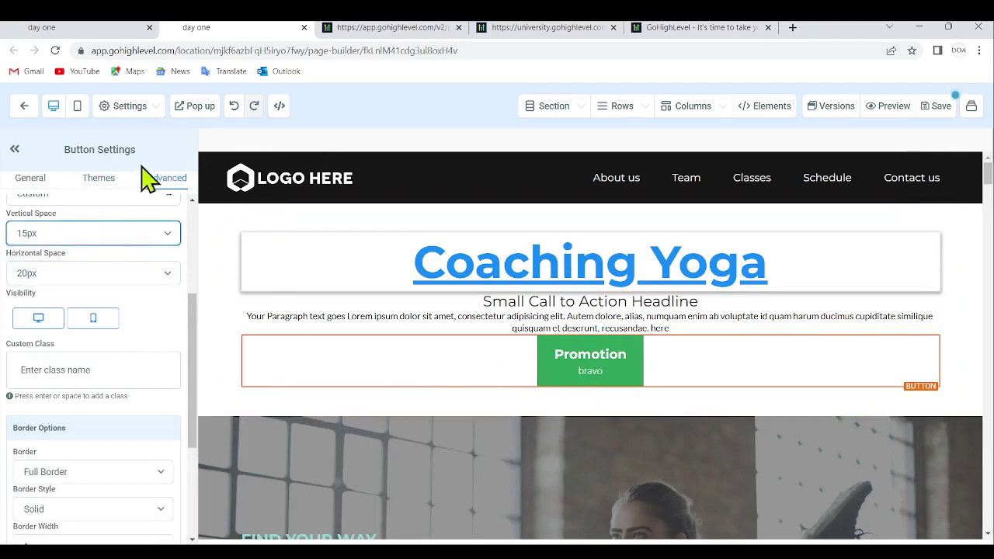
# - Try the Bounce (loop) and Elevate (hover) effects on the Promotion button, settle on Woobble (hover), and save the page
pyautogui.scroll(3, 106, 315)
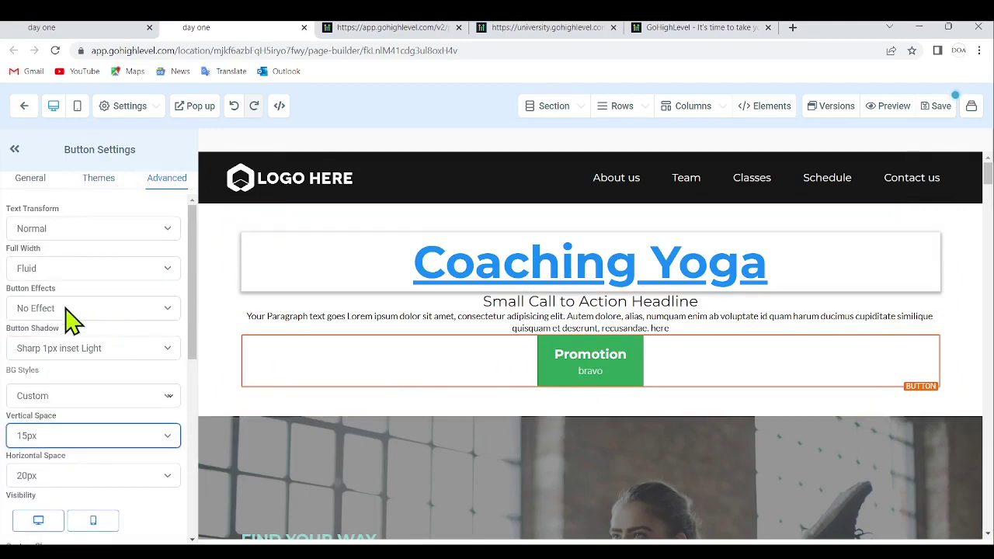
pyautogui.click(65, 308)
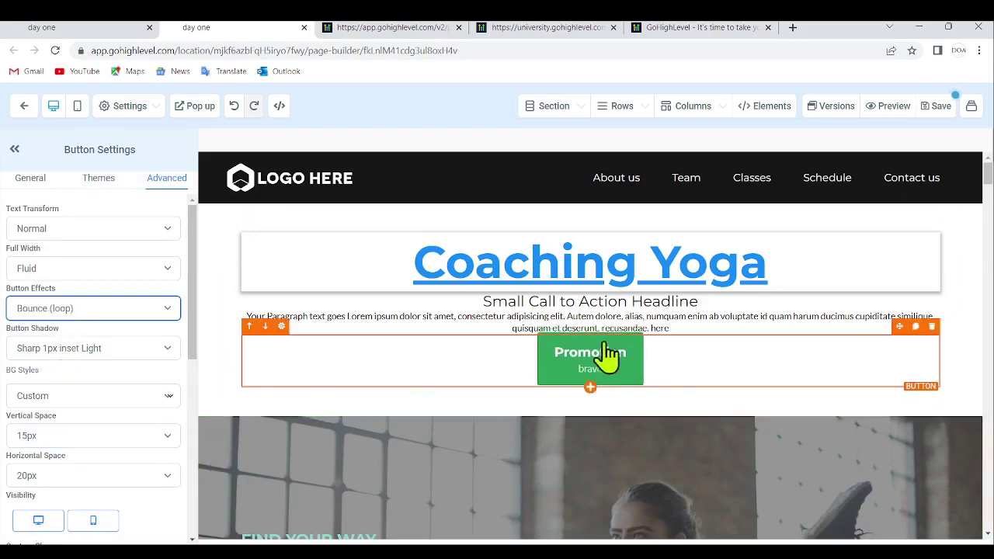
pyautogui.click(84, 386)
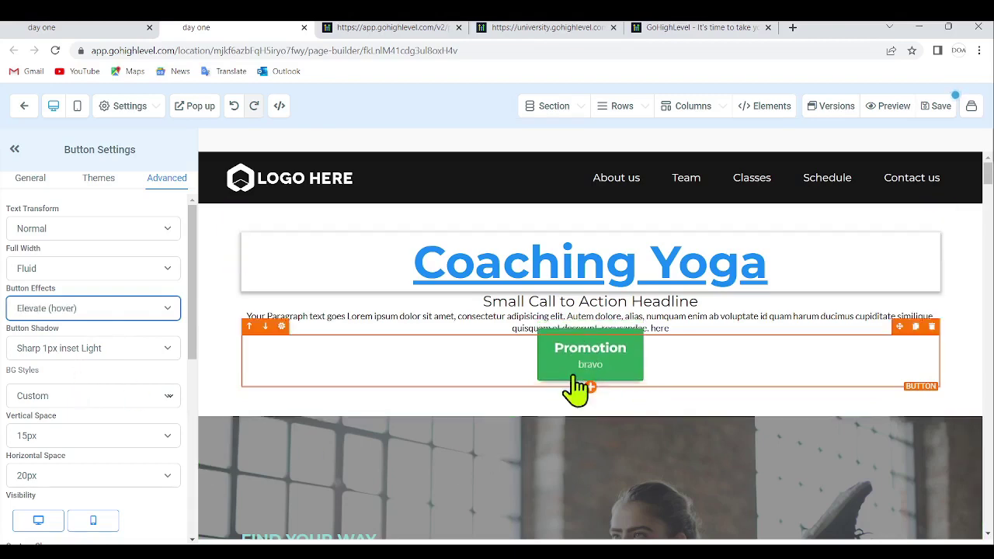
pyautogui.click(58, 344)
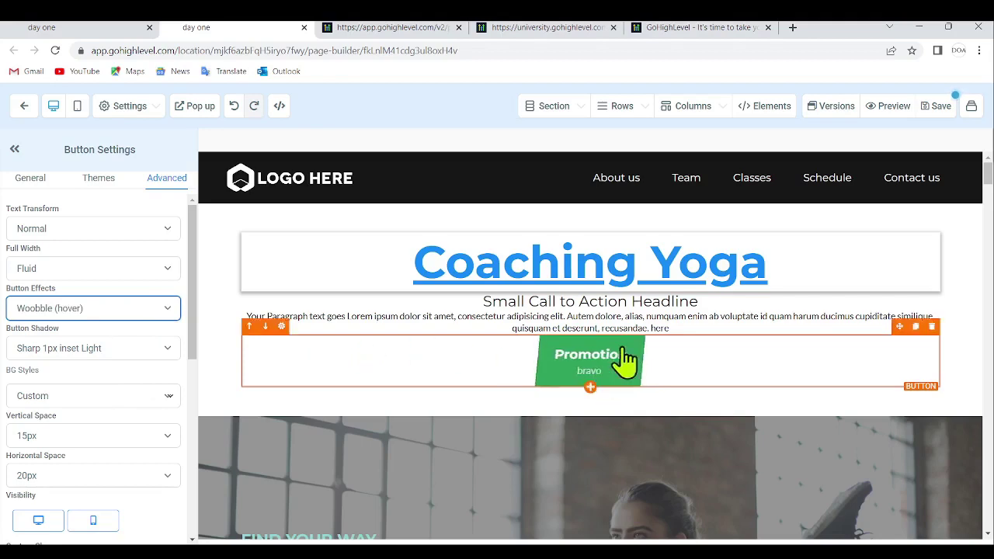
pyautogui.click(940, 109)
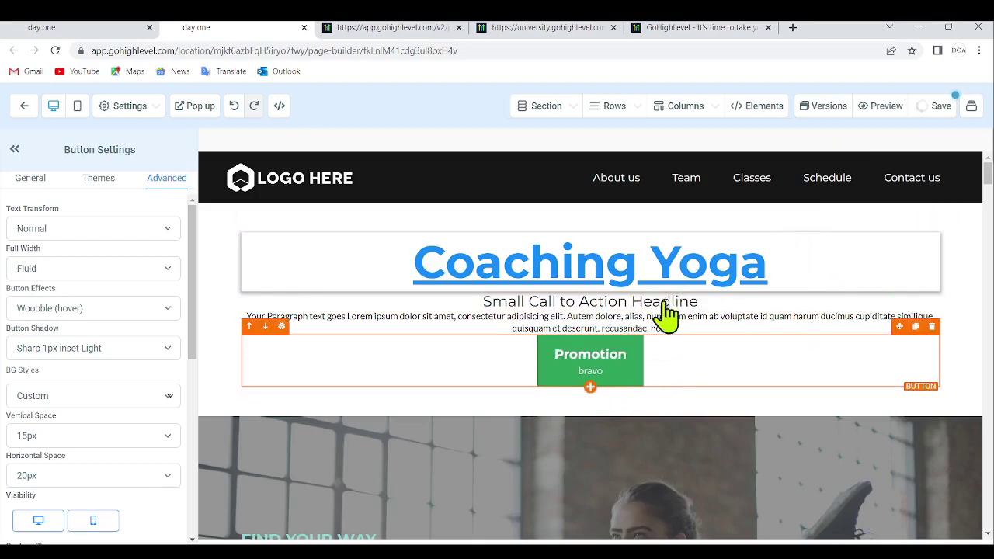
# - Browse the form, blog and media elements available for insertion below the Promotion button, and close the page builder
pyautogui.click(590, 388)
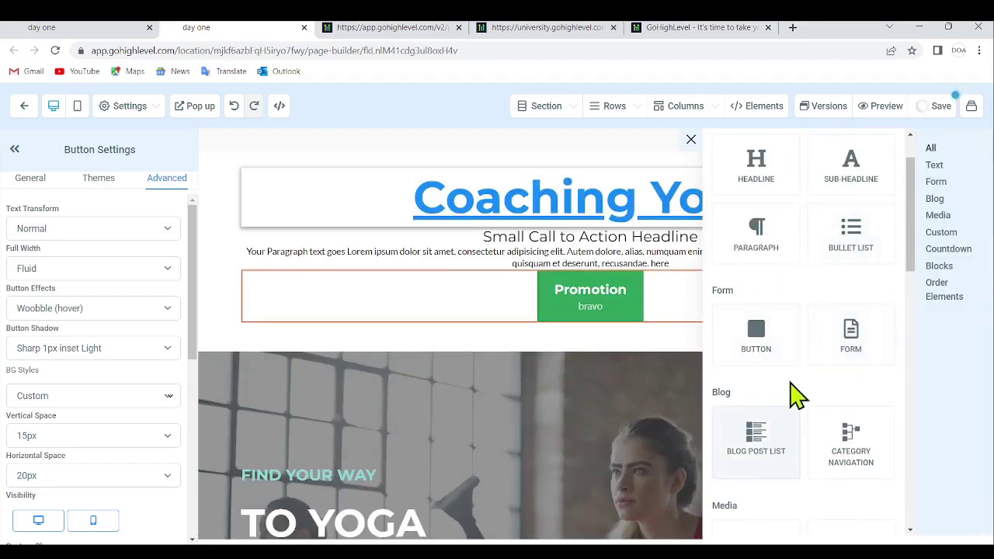
pyautogui.scroll(-1, 800, 393)
pyautogui.scroll(-1, 816, 458)
pyautogui.scroll(-5, 858, 378)
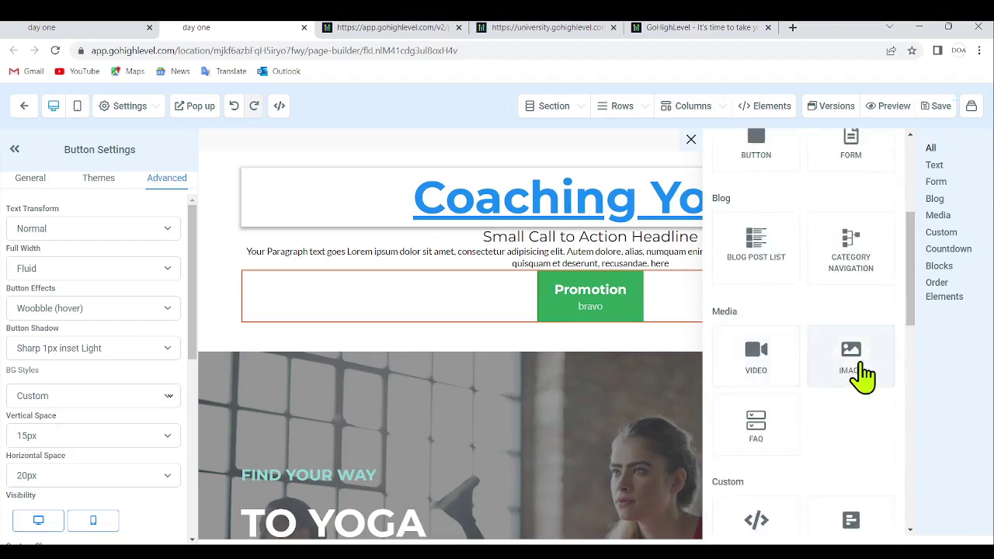
pyautogui.scroll(7, 855, 381)
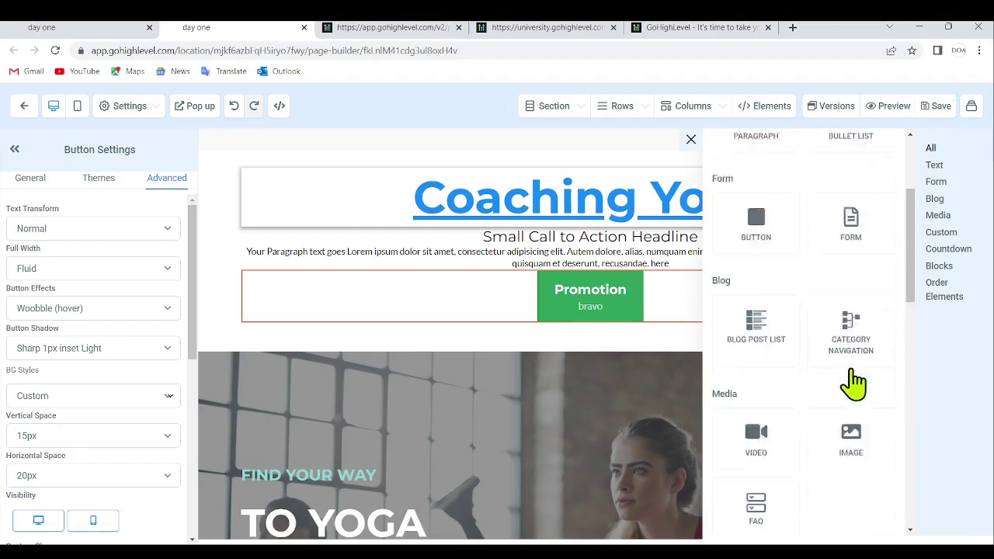
pyautogui.click(691, 140)
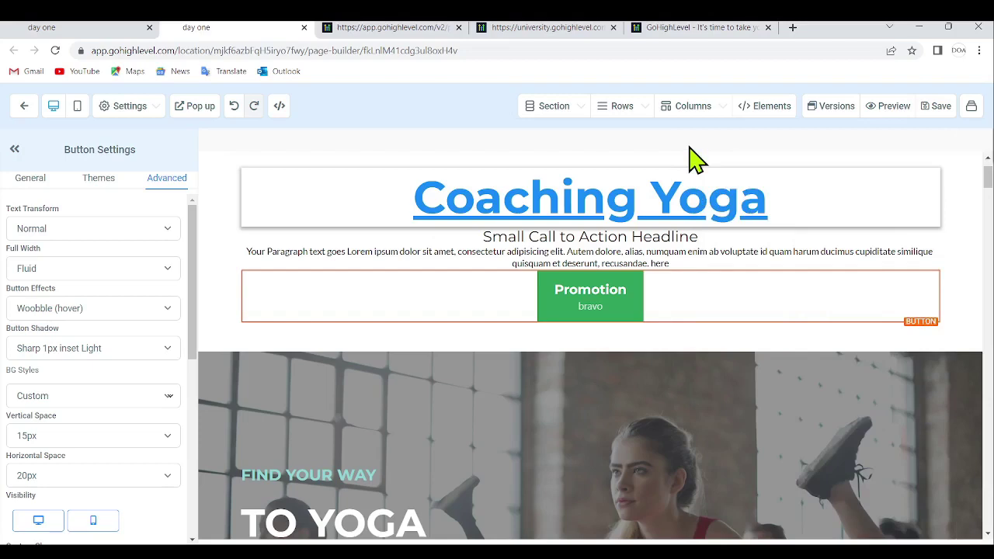
pyautogui.hotkey('ctrl', 'w')
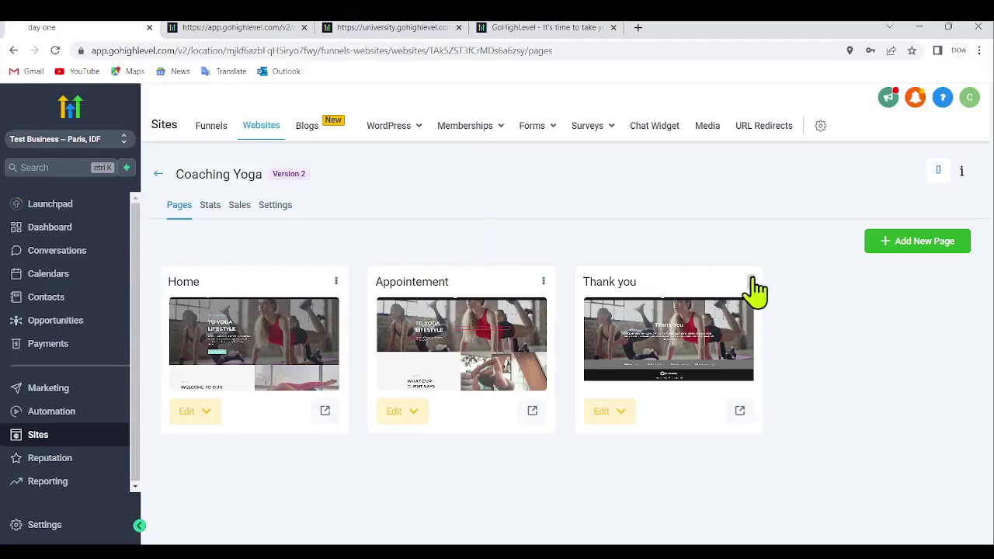
# - Rename the Home page to "Accueil" and set its path to "/accueil"
pyautogui.click(337, 283)
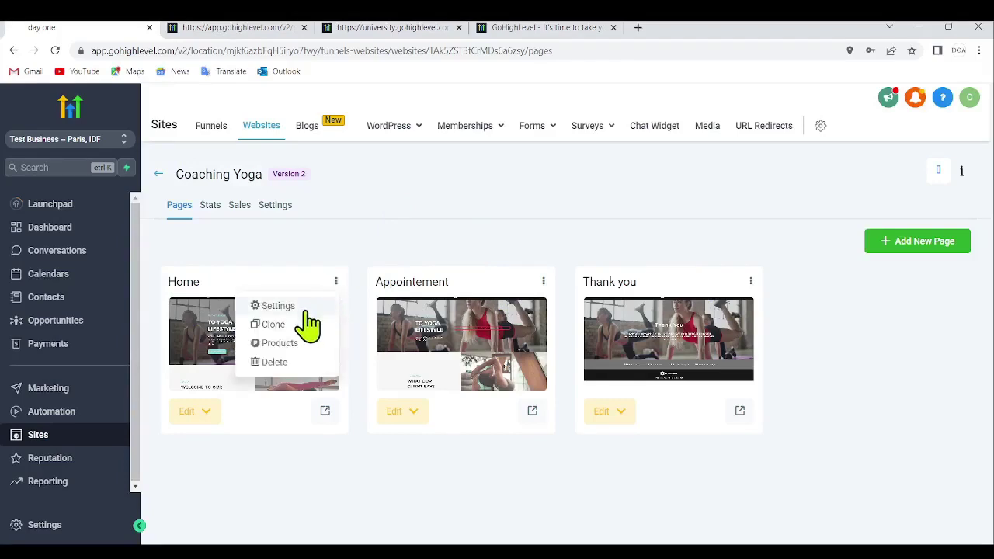
pyautogui.click(302, 307)
pyautogui.moveTo(358, 183); pyautogui.dragTo(260, 188)
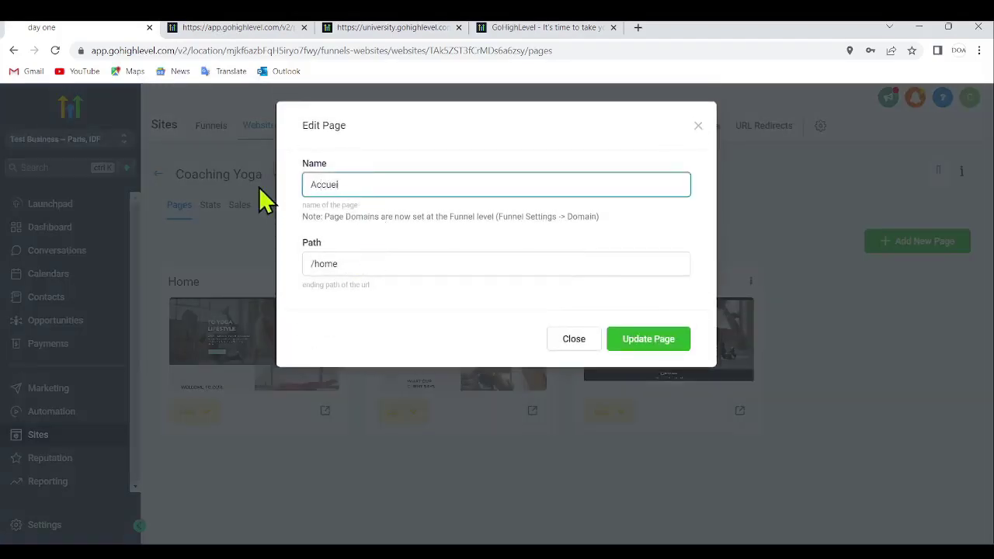
pyautogui.click(352, 265)
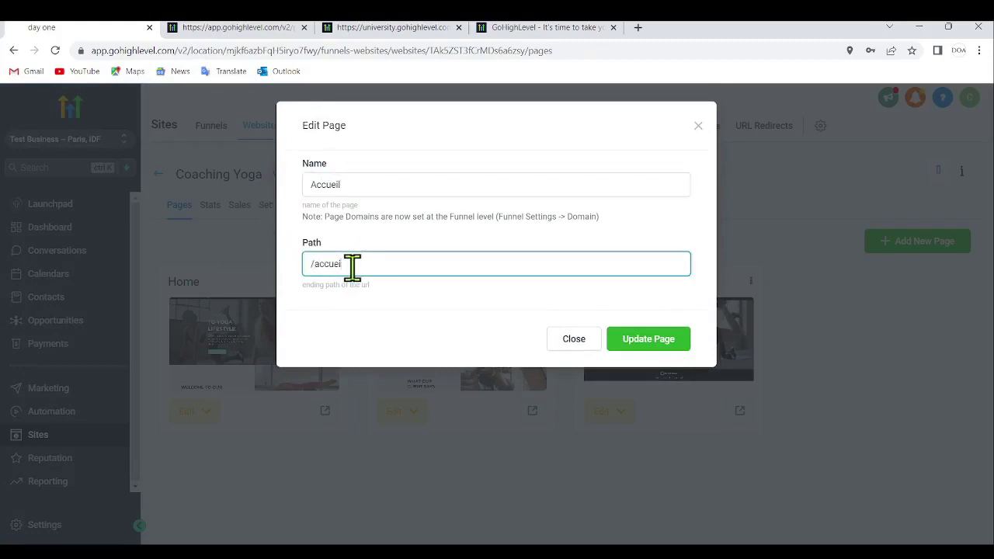
pyautogui.click(654, 346)
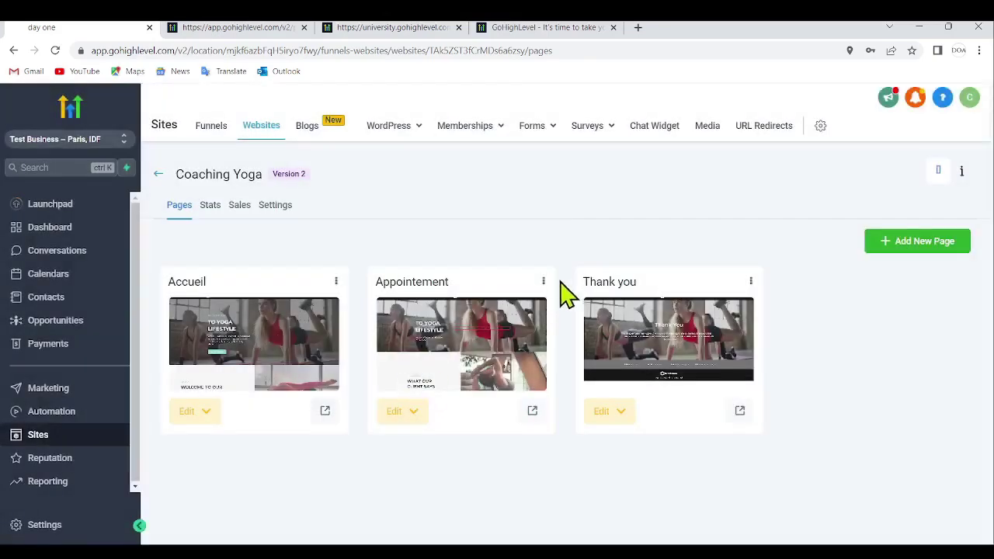
# - Rename the Appointement page to "Rendez-vous" and set its path to "/rendez-vous"
pyautogui.click(543, 282)
pyautogui.click(533, 305)
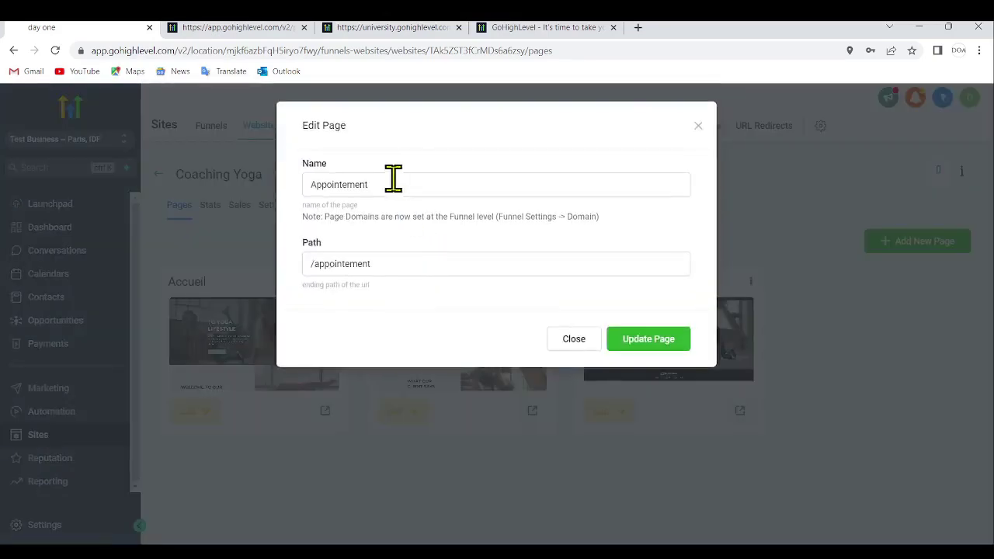
pyautogui.moveTo(391, 179); pyautogui.dragTo(307, 185)
pyautogui.press('BackSpace')
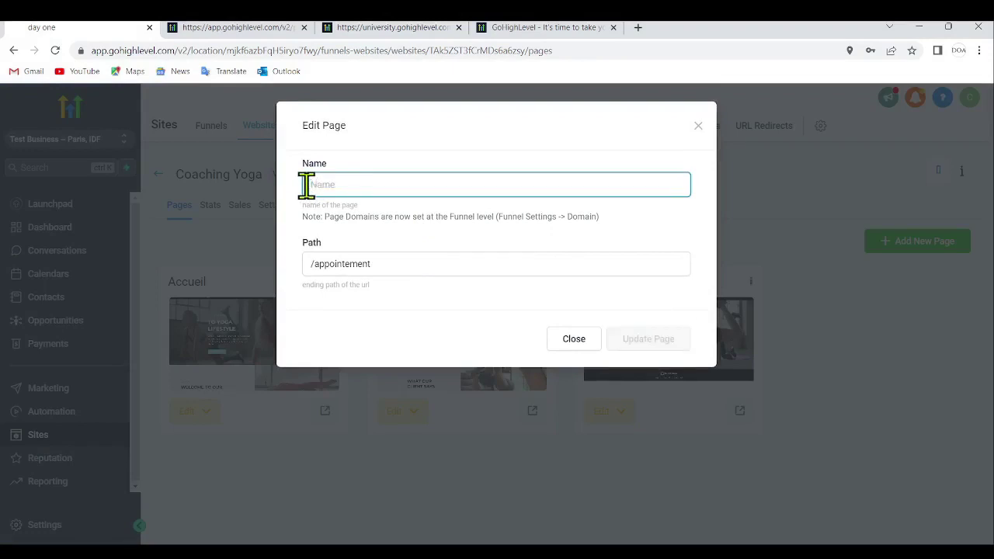
pyautogui.write('Rendez-vous')
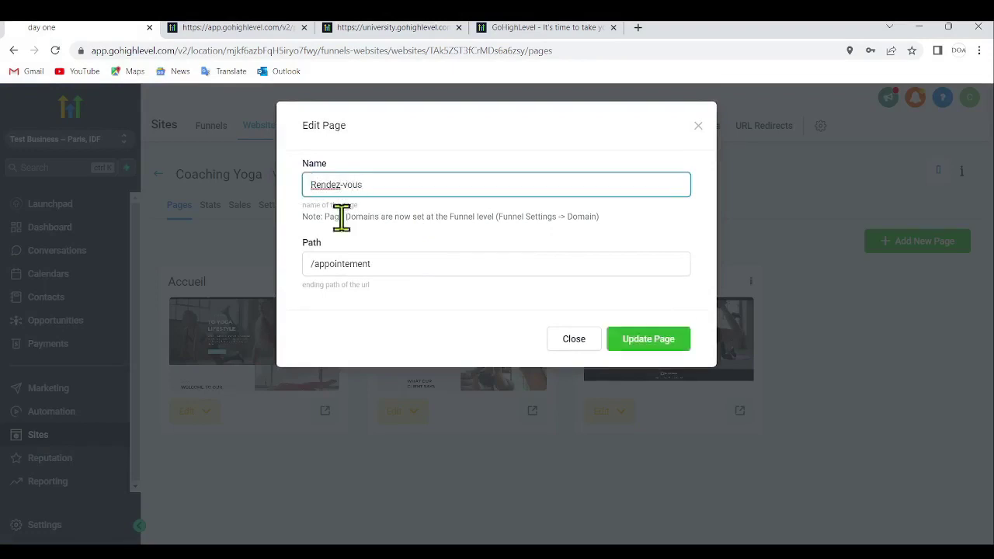
pyautogui.click(388, 259)
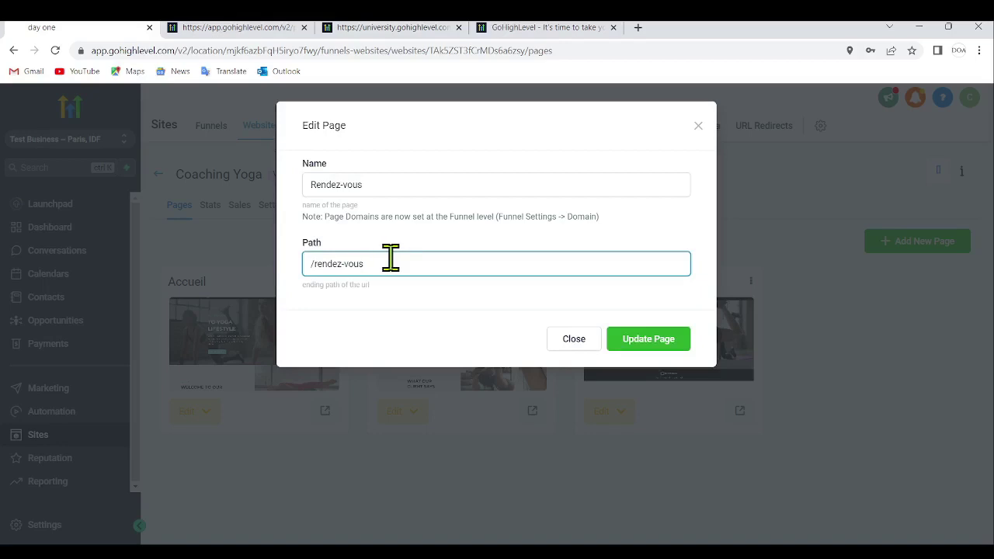
pyautogui.click(631, 339)
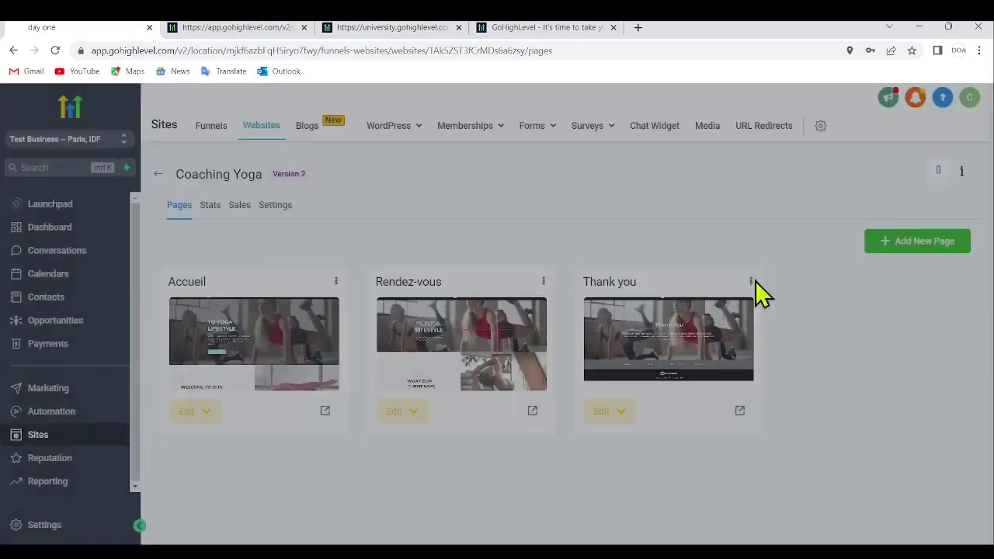
# - Rename the Thank you page to "Merci" and change its path to match the new name
pyautogui.click(752, 283)
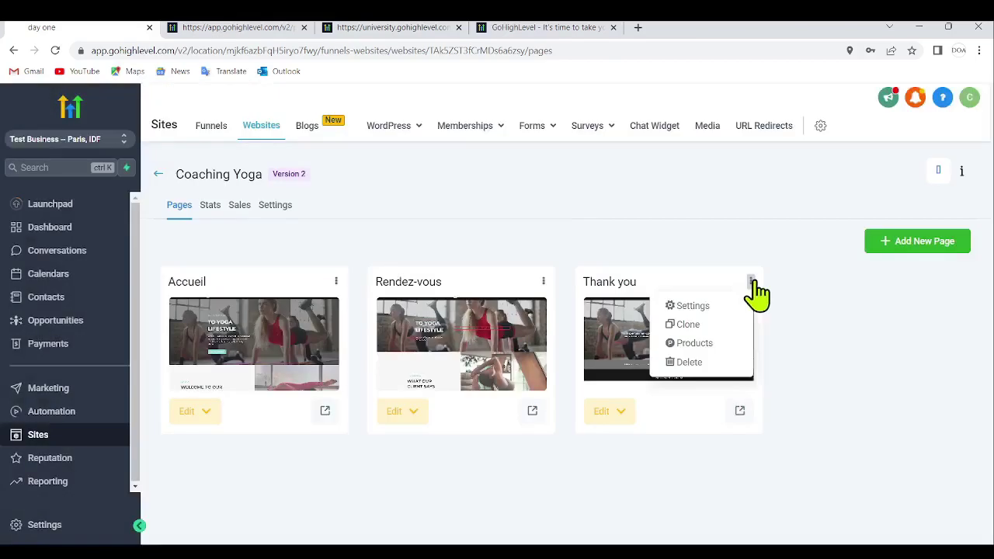
pyautogui.click(713, 307)
pyautogui.click(372, 177)
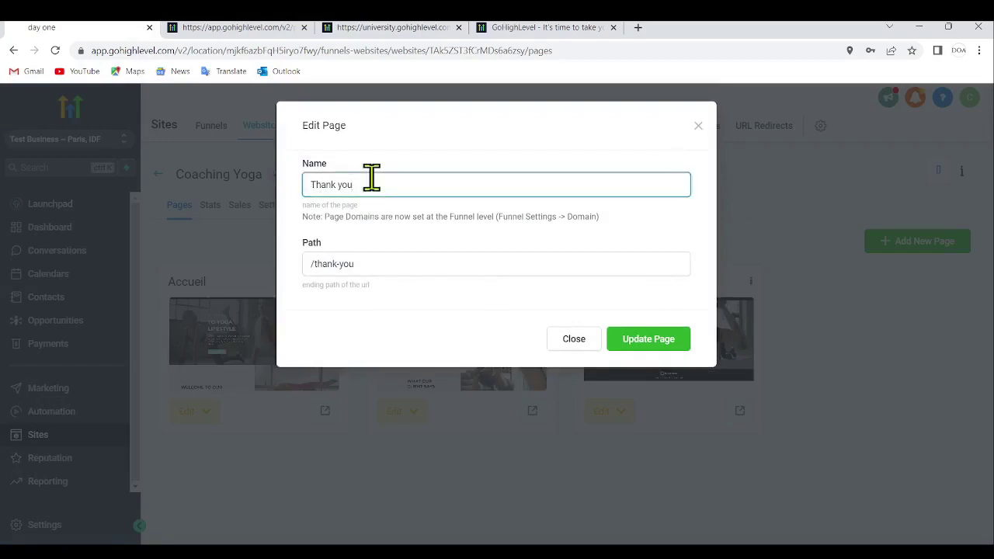
pyautogui.press('BackSpace')
pyautogui.write('Merci')
pyautogui.click(364, 267)
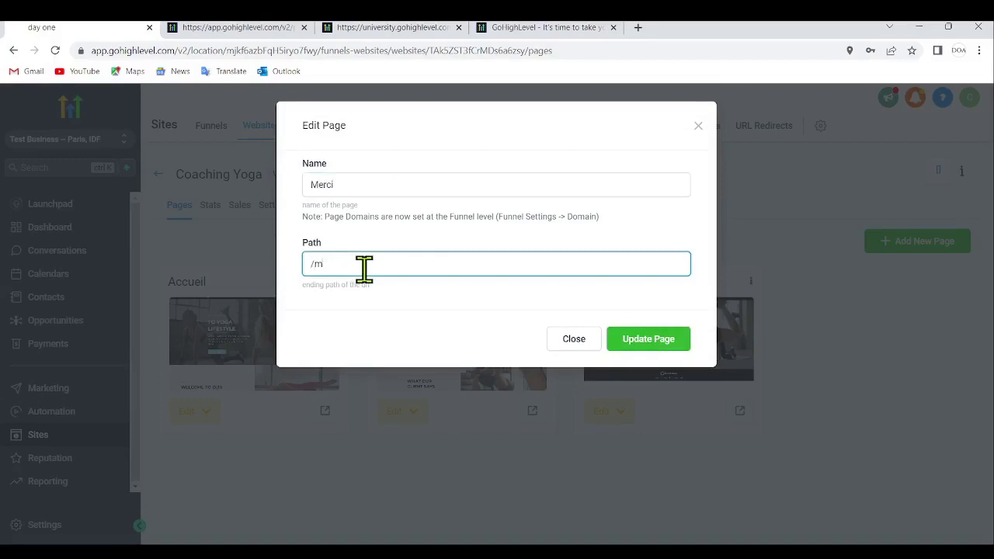
pyautogui.click(653, 340)
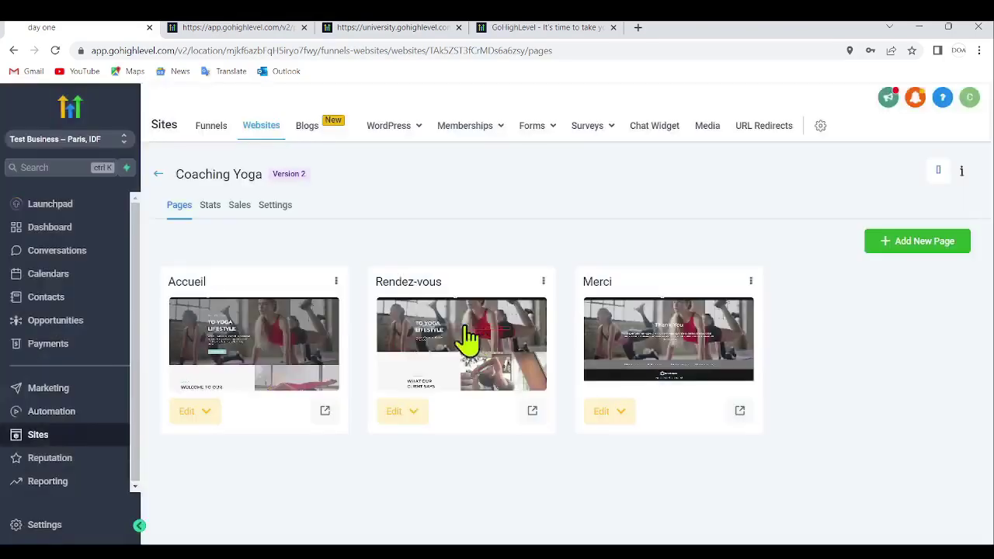
# - Review the Coaching Yoga website's page statistics and return to its list of pages
pyautogui.click(211, 206)
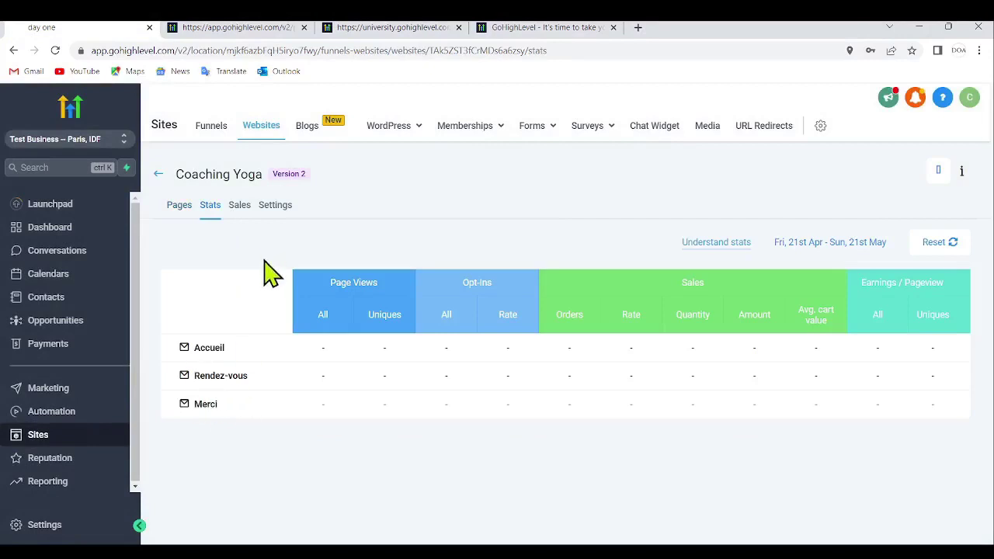
pyautogui.click(179, 226)
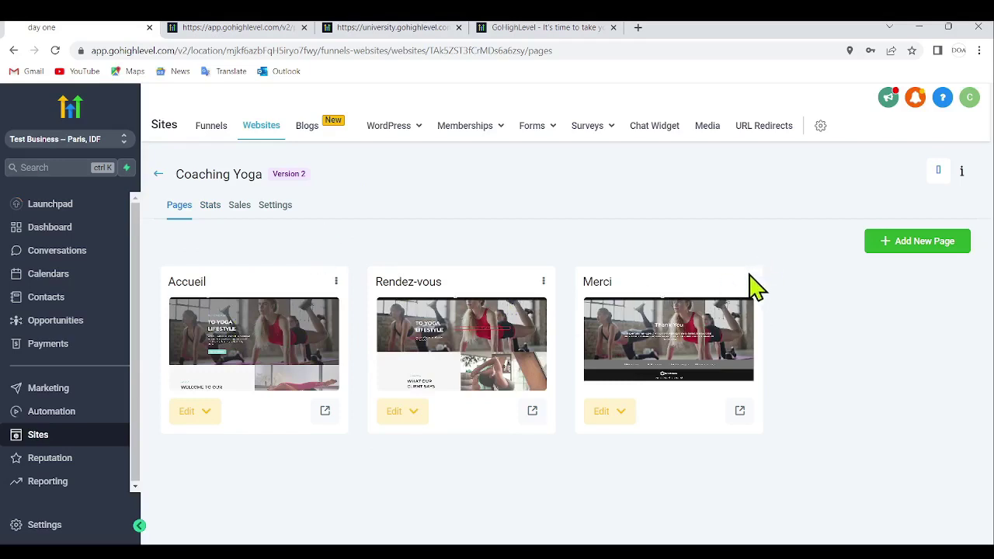
# - Add a new page named "cgv" with the path "cgv" to the Coaching Yoga website
pyautogui.click(927, 249)
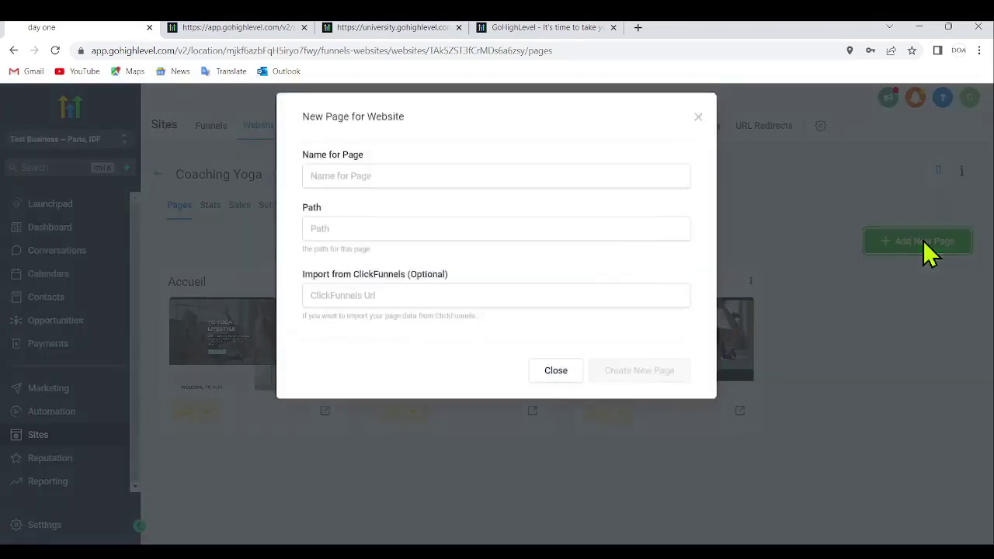
pyautogui.click(377, 184)
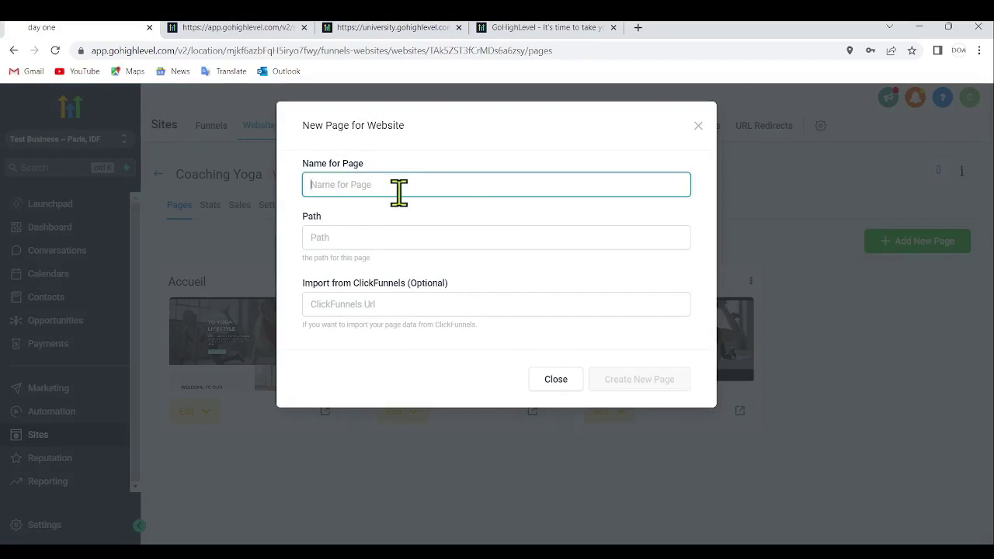
pyautogui.write('cgv')
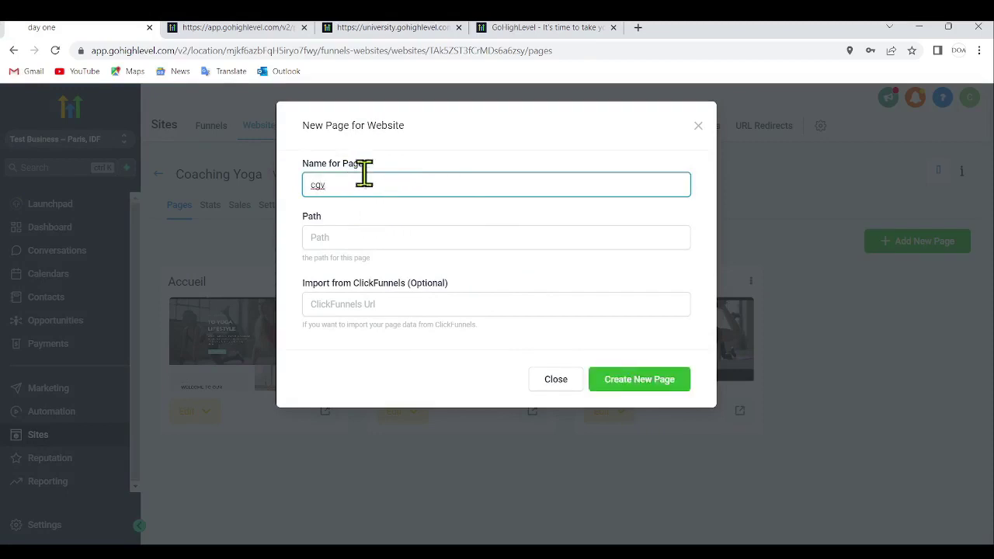
pyautogui.click(351, 238)
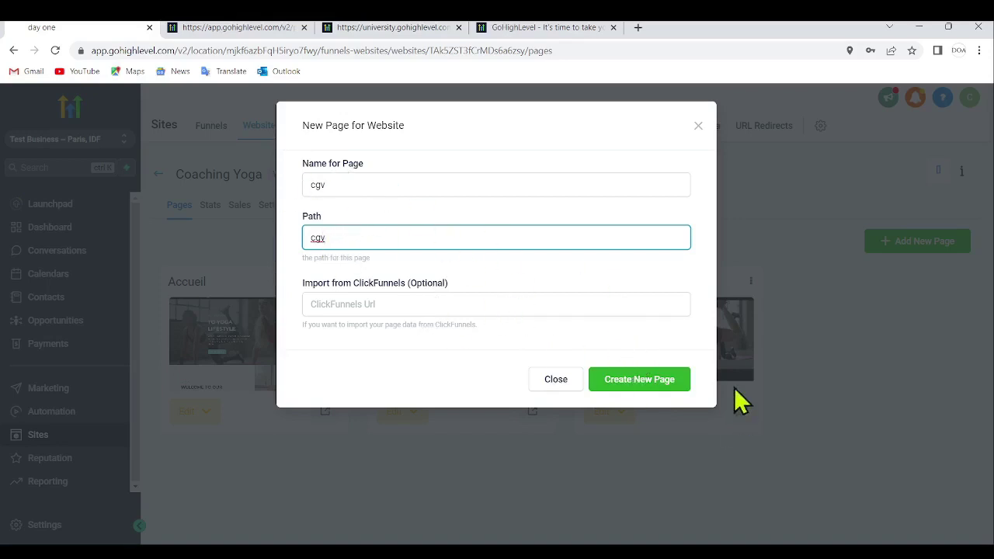
pyautogui.click(672, 383)
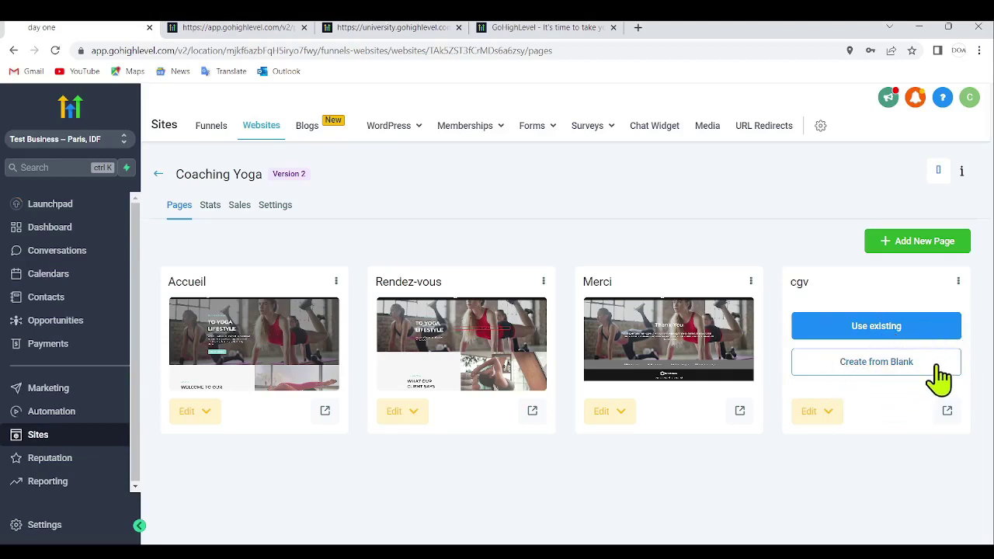
# - Fill the cgv page by importing the existing Merci page from the Coaching Yoga website
pyautogui.click(884, 334)
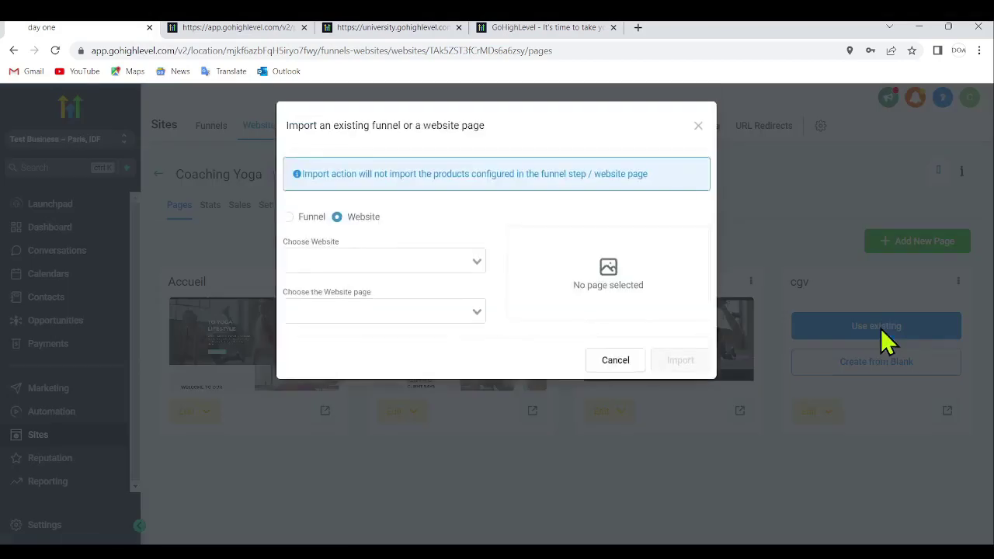
pyautogui.click(290, 218)
pyautogui.click(337, 217)
pyautogui.click(479, 260)
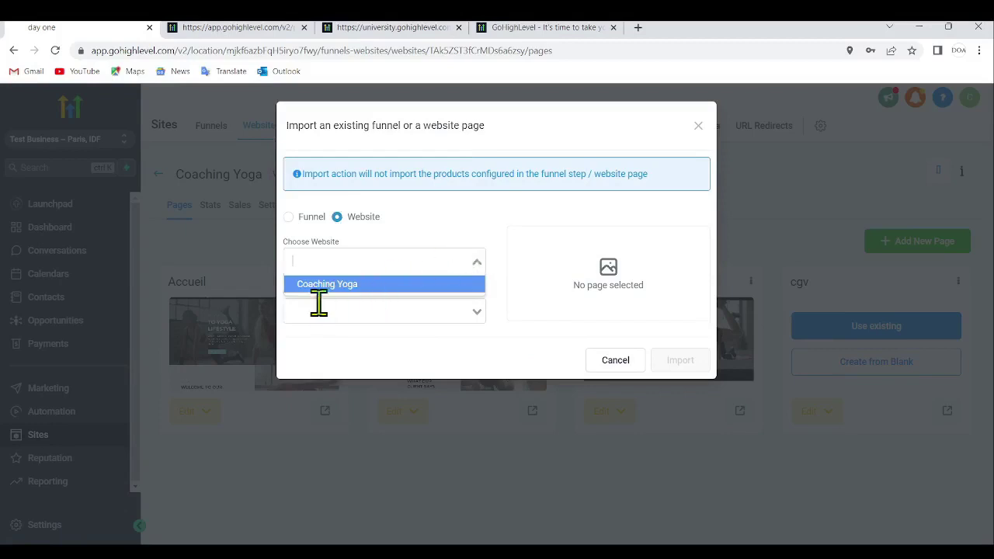
pyautogui.click(361, 285)
pyautogui.click(471, 309)
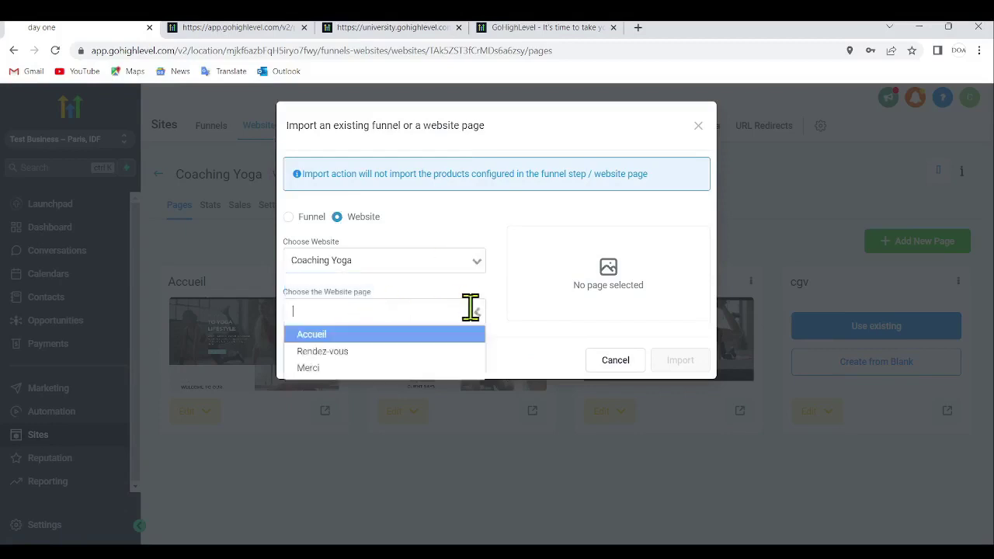
pyautogui.click(331, 369)
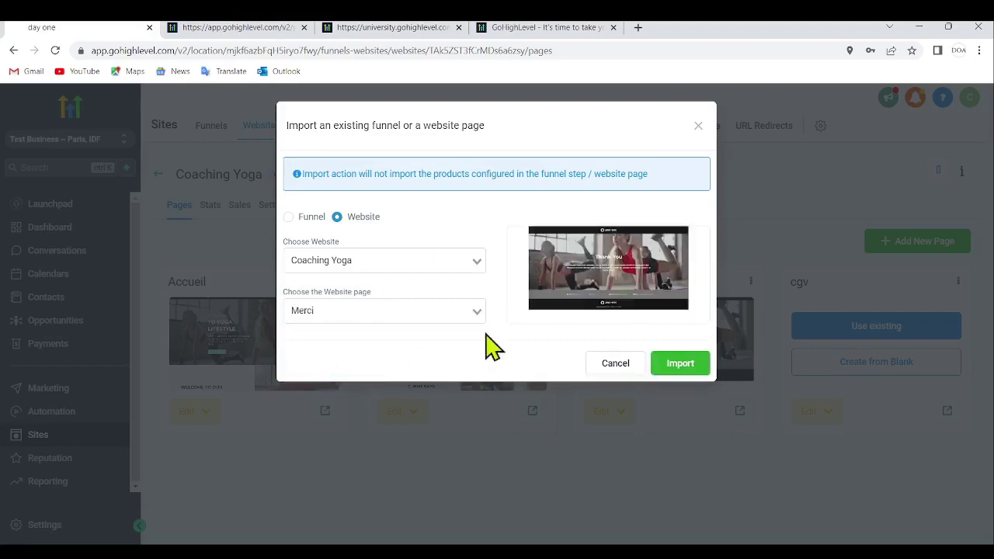
pyautogui.click(673, 373)
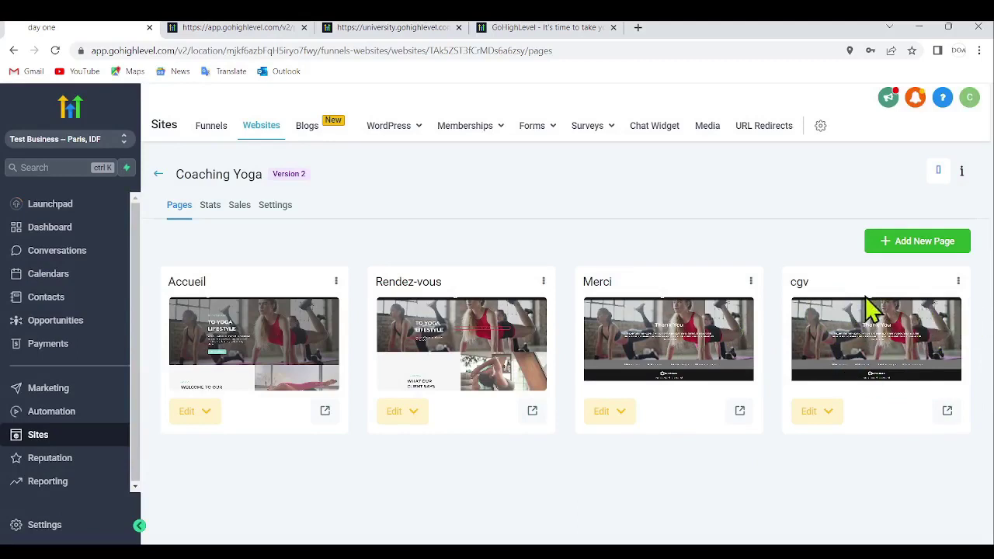
# - Set up a clone of the cgv page for the Coaching Yoga website in the Test Business location, and dismiss it without cloning
pyautogui.click(960, 281)
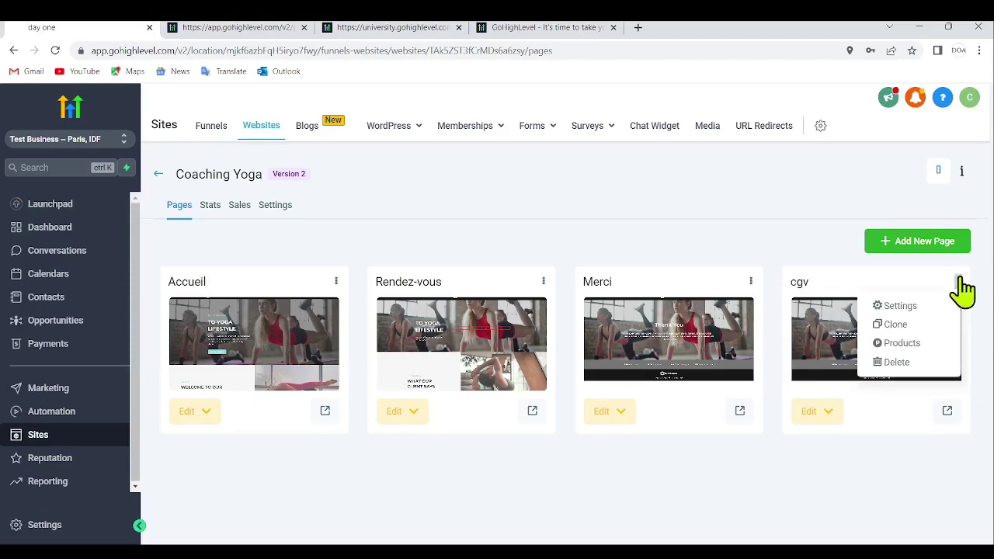
pyautogui.click(918, 326)
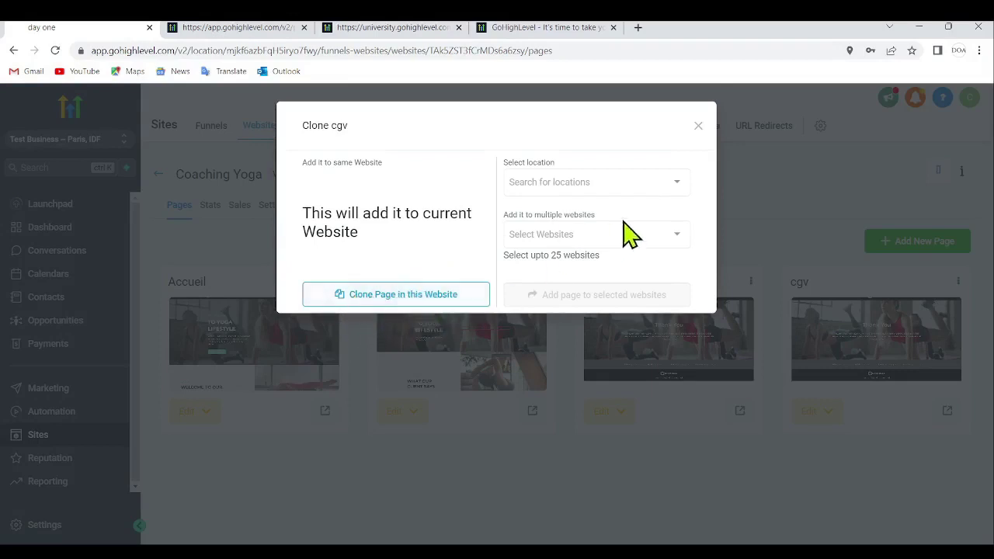
pyautogui.click(666, 185)
pyautogui.click(570, 208)
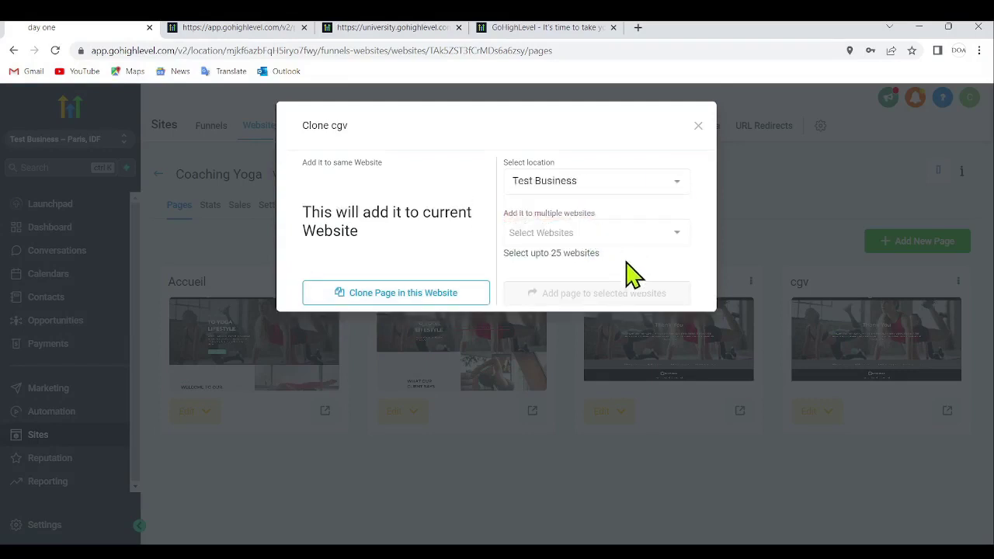
pyautogui.click(674, 237)
pyautogui.click(593, 264)
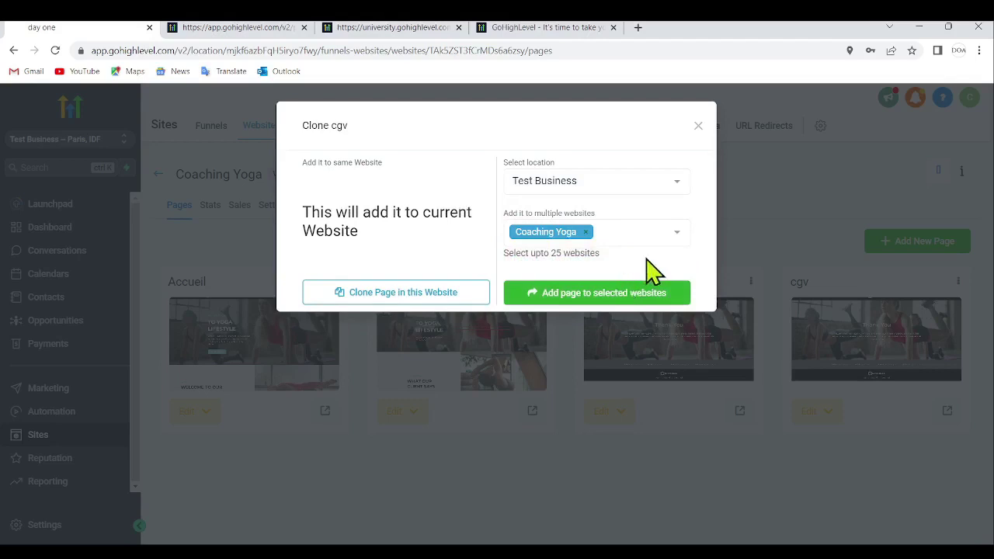
pyautogui.click(698, 126)
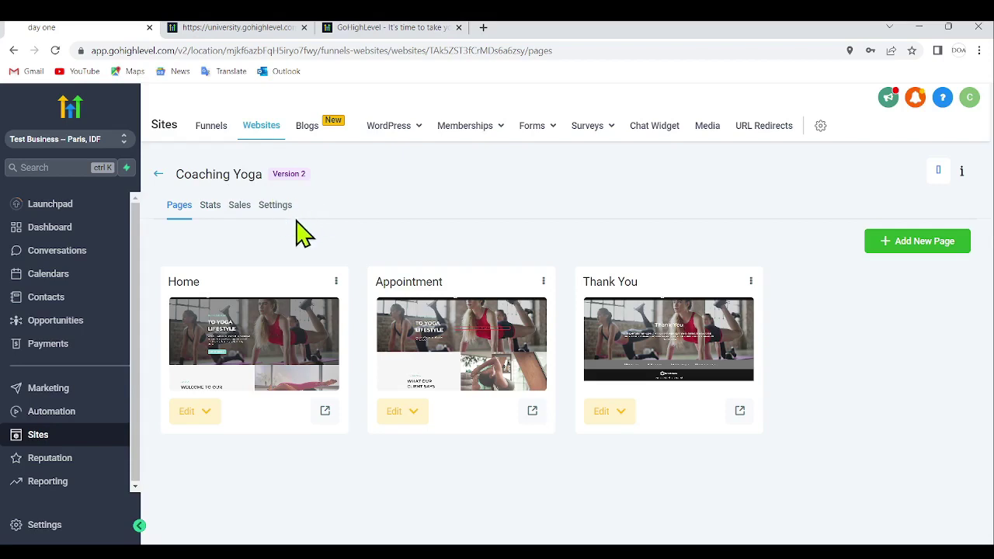
# - View the Coaching Yoga website's statistics and sales data and return to its list of pages
pyautogui.click(208, 214)
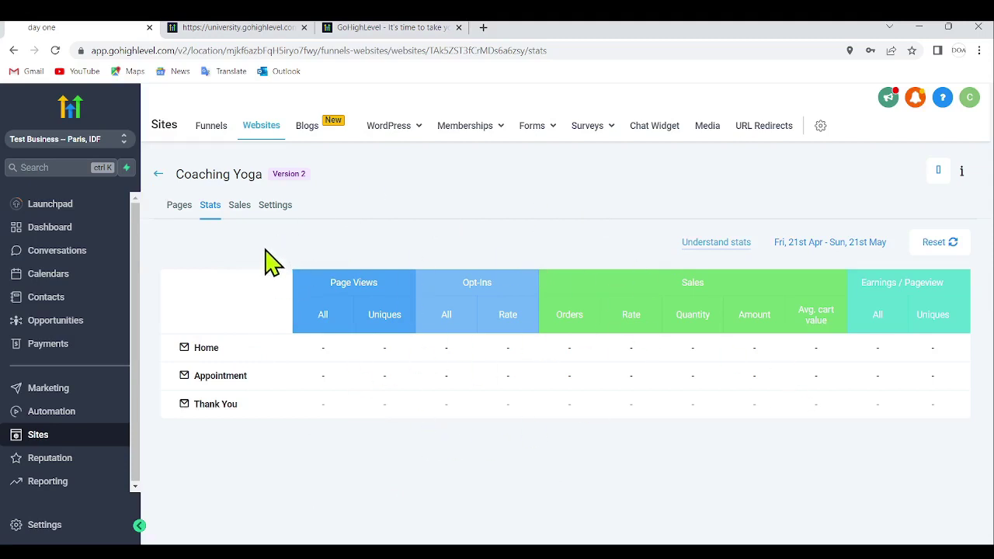
pyautogui.click(240, 207)
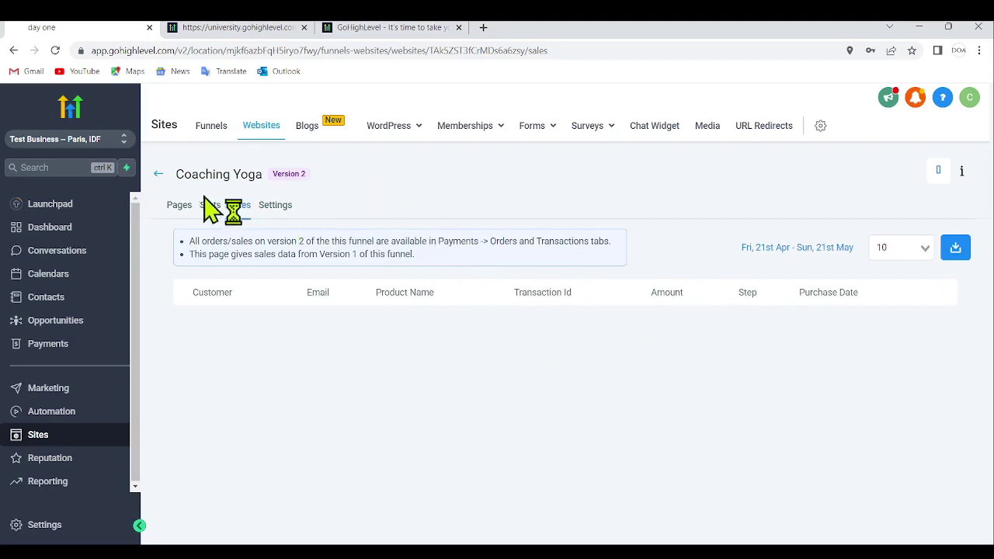
pyautogui.click(177, 206)
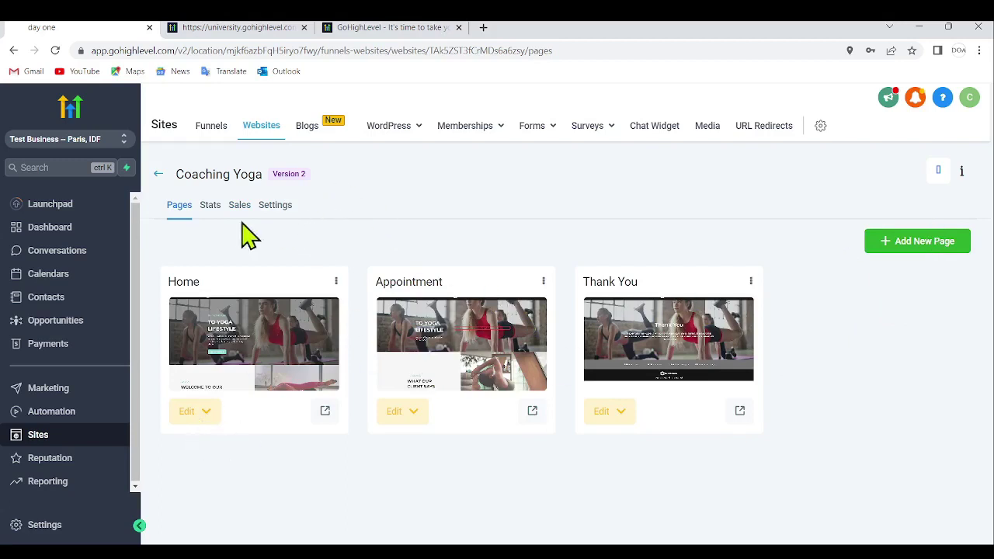
# - Preview the Coaching Yoga Home page and follow its "Get a appointment" link to look through the Appointment page
pyautogui.click(326, 412)
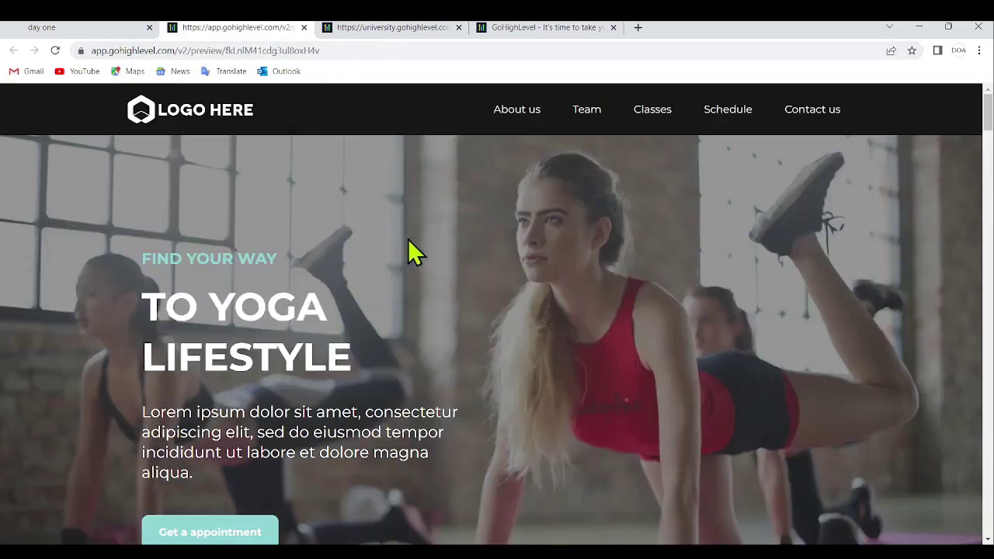
pyautogui.scroll(-12, 613, 303)
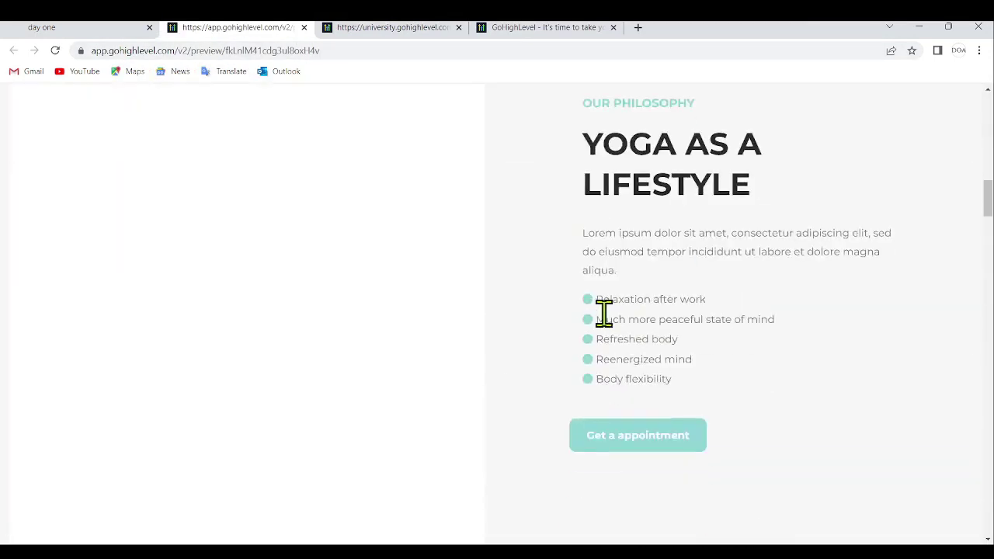
pyautogui.scroll(-8, 717, 304)
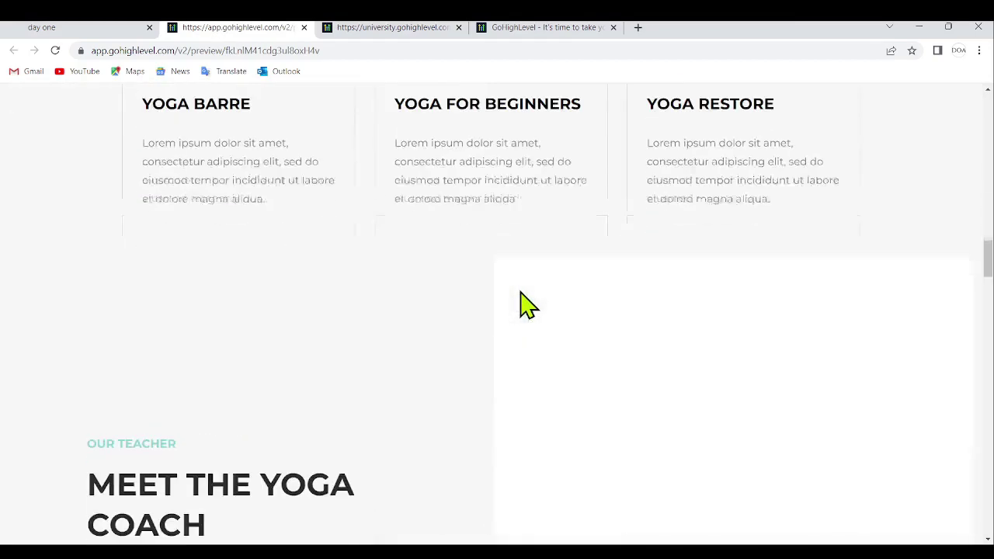
pyautogui.scroll(6, 528, 304)
pyautogui.click(662, 309)
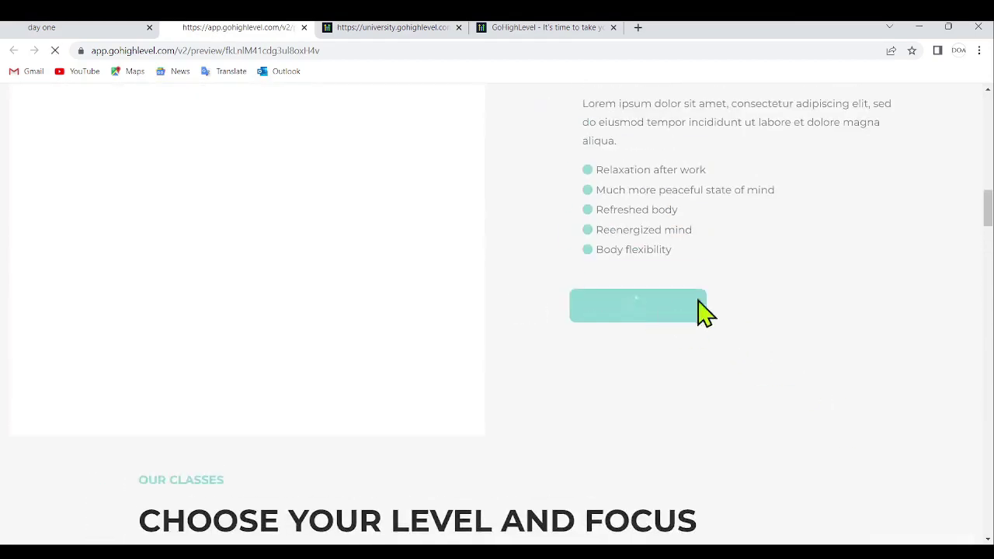
pyautogui.scroll(-15, 650, 282)
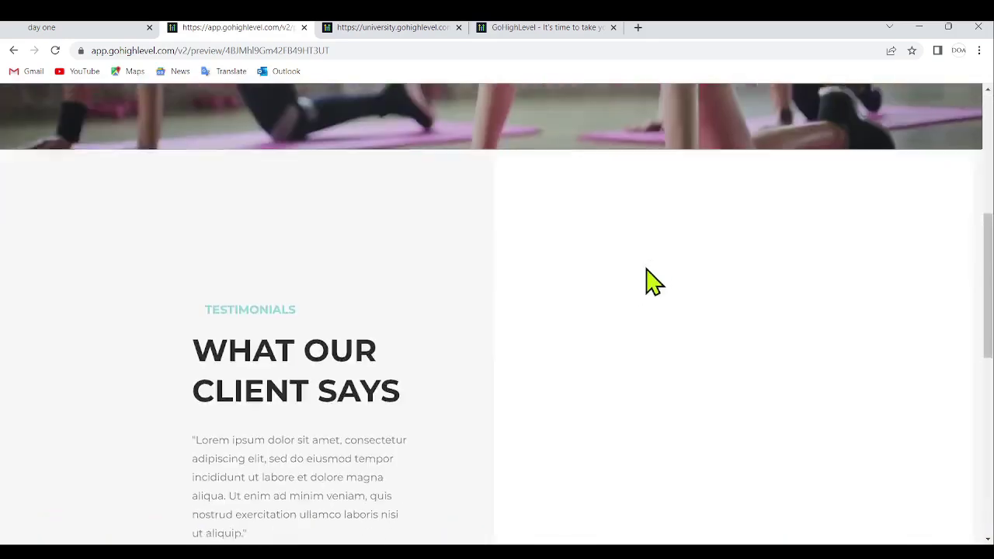
pyautogui.scroll(-5, 654, 272)
pyautogui.scroll(15, 652, 288)
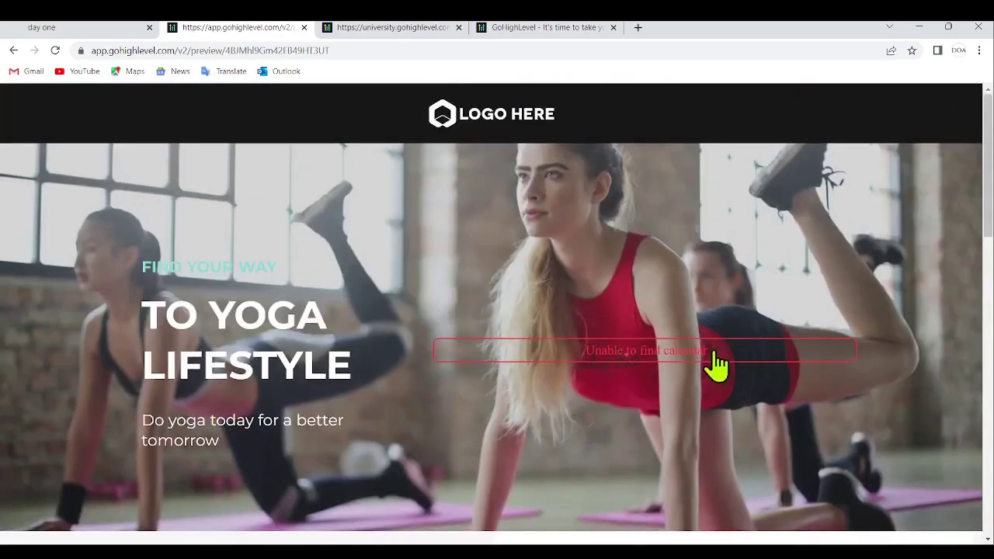
# - Check the website's page statistics, look over the previewed Appointment page again, and return to the statistics
pyautogui.click(78, 27)
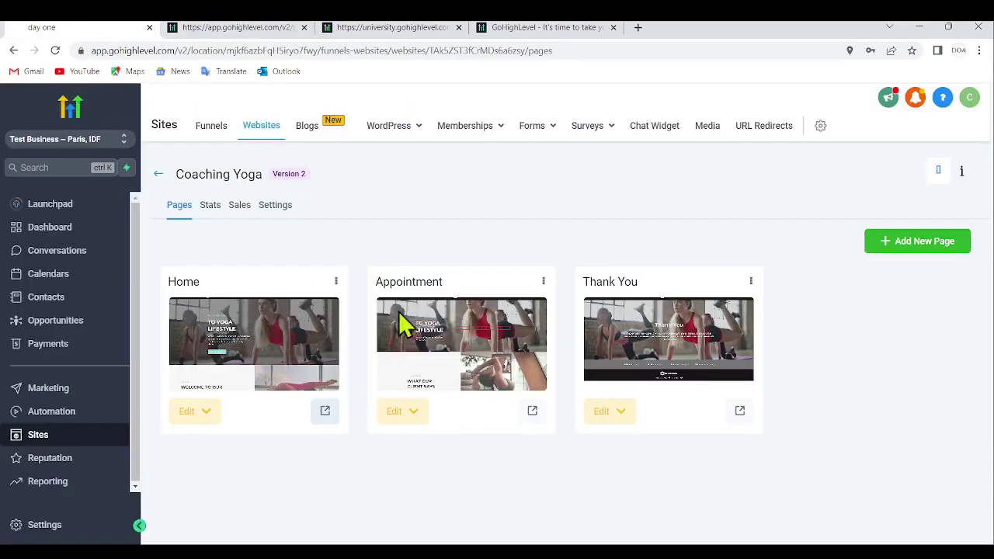
pyautogui.click(205, 207)
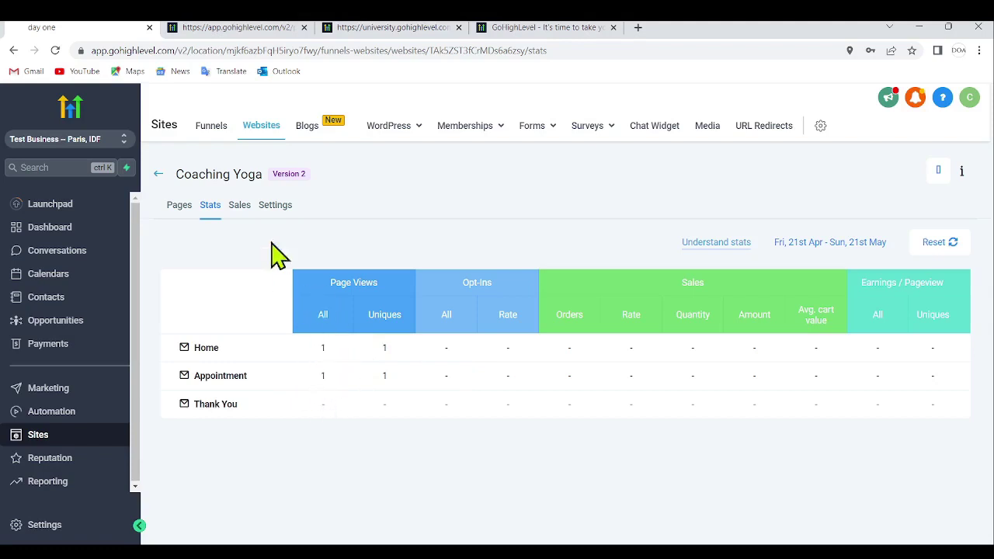
pyautogui.click(247, 28)
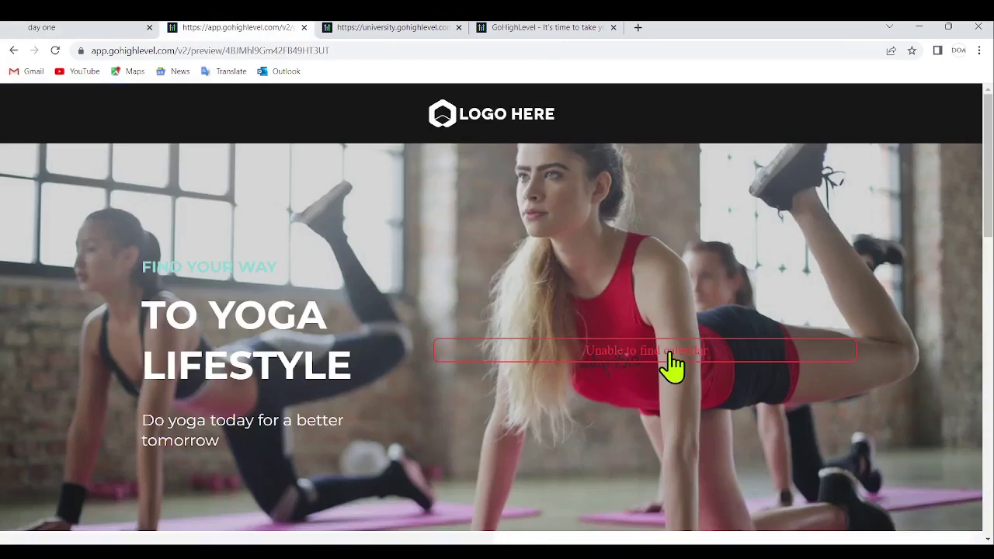
pyautogui.scroll(-8, 681, 355)
pyautogui.scroll(6, 644, 349)
pyautogui.scroll(-15, 639, 351)
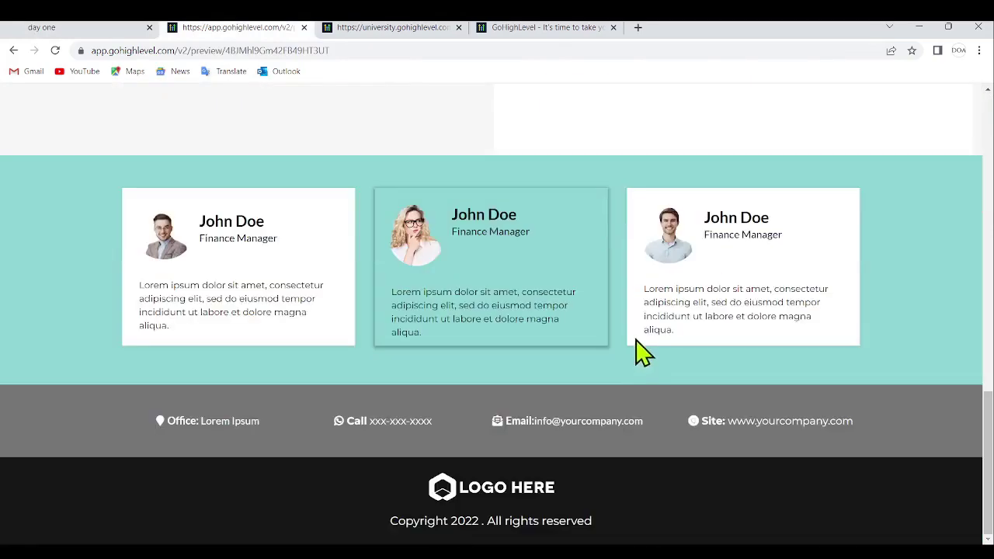
pyautogui.scroll(15, 625, 344)
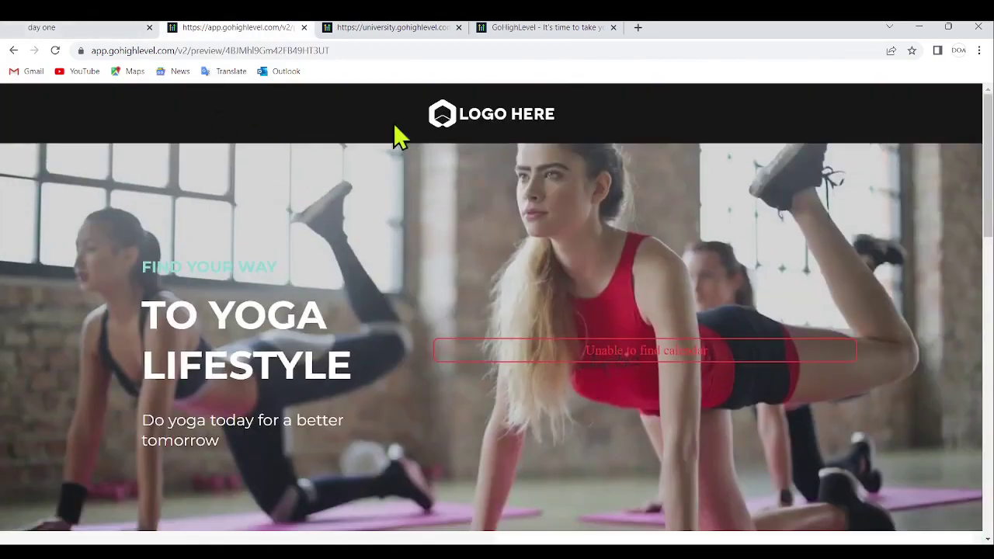
pyautogui.click(104, 28)
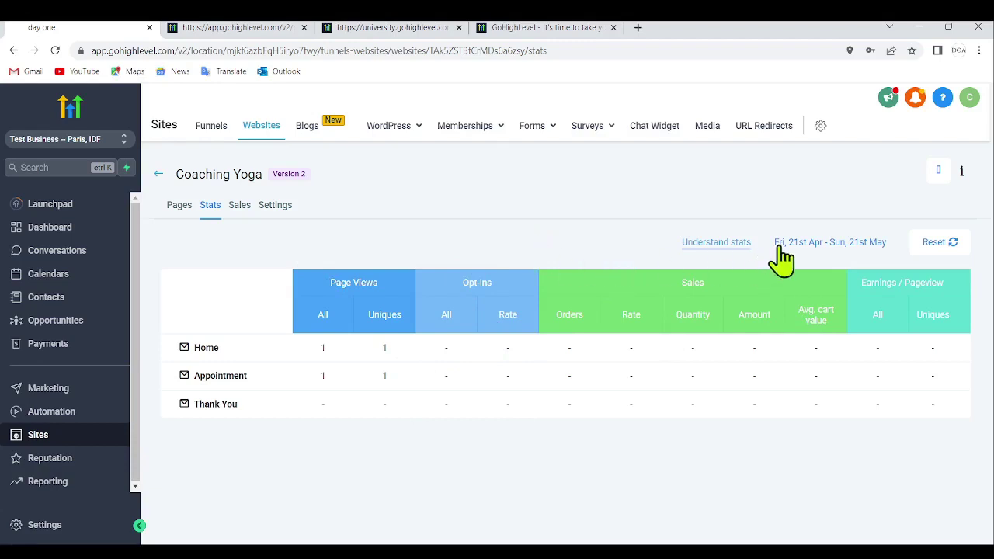
# - Filter the website's statistics to the period from May 1 to May 3, 2023
pyautogui.click(855, 247)
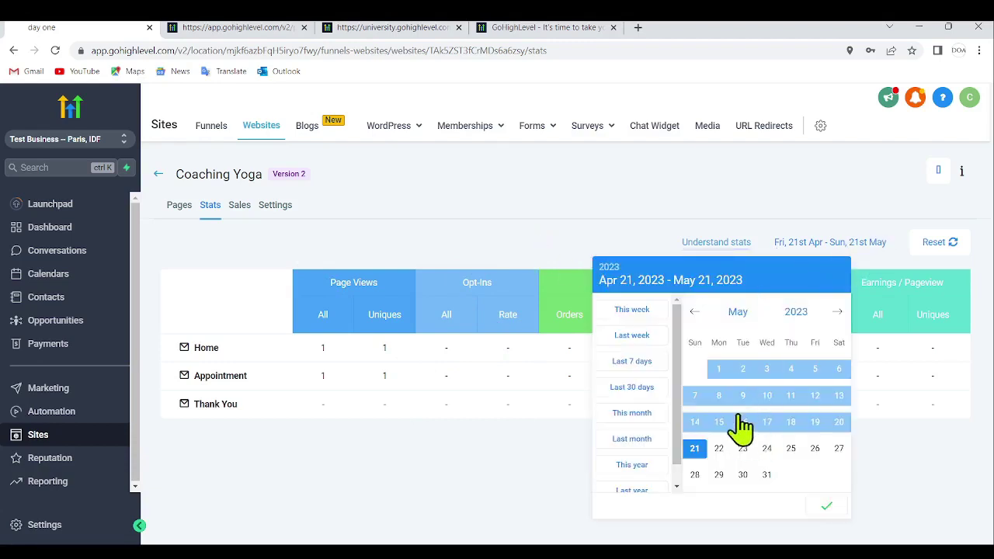
pyautogui.click(720, 374)
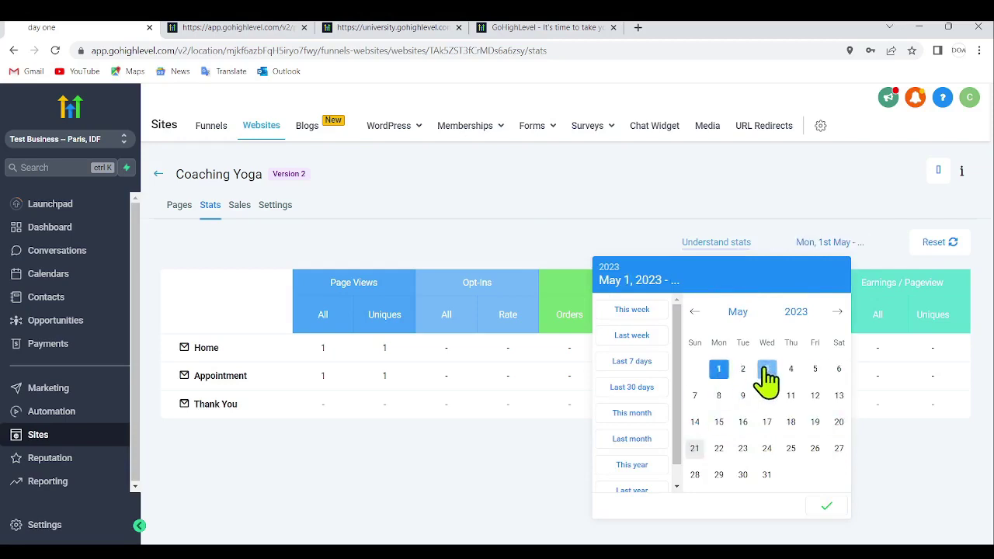
pyautogui.click(767, 371)
pyautogui.click(827, 508)
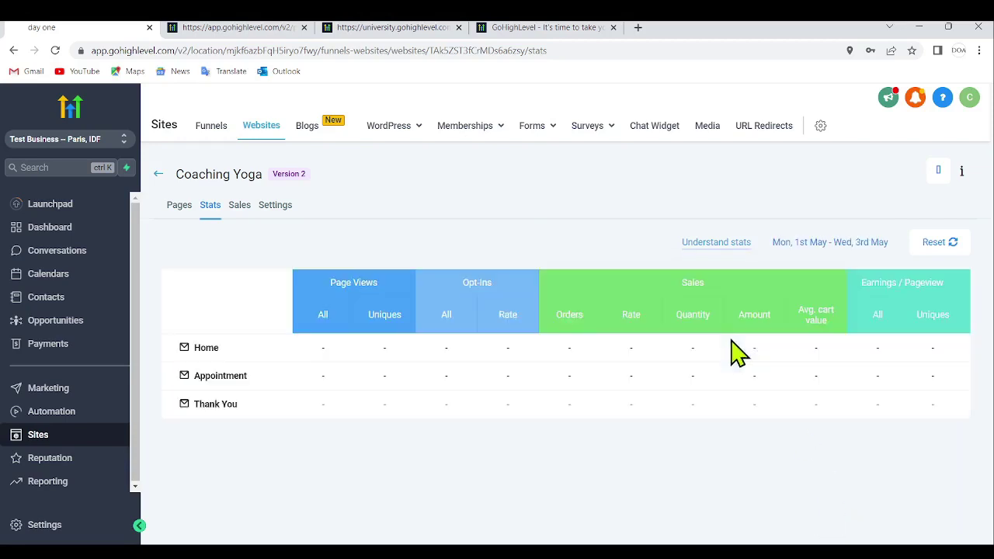
# - Set the statistics period to May 21 through May 31, 2023
pyautogui.click(857, 247)
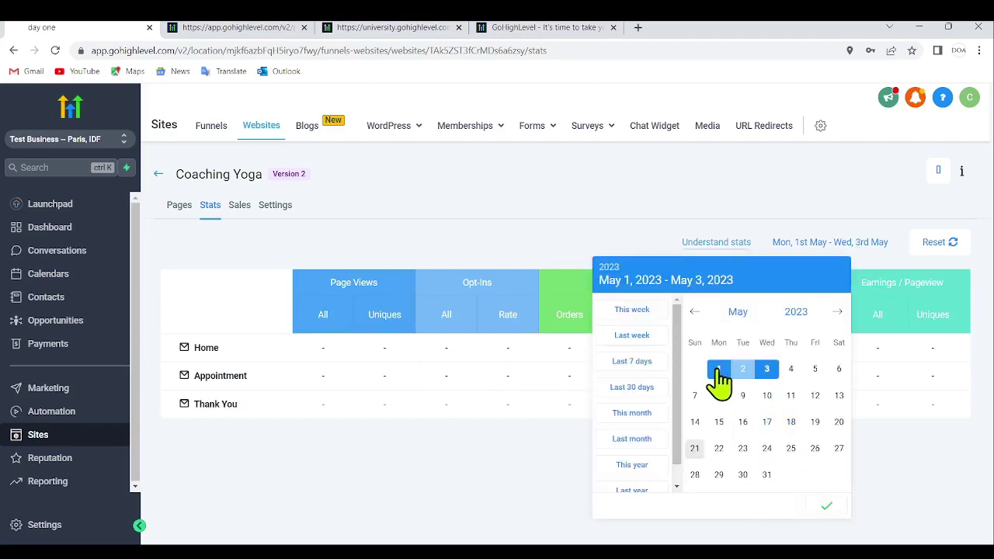
pyautogui.click(719, 370)
pyautogui.click(694, 449)
pyautogui.click(767, 474)
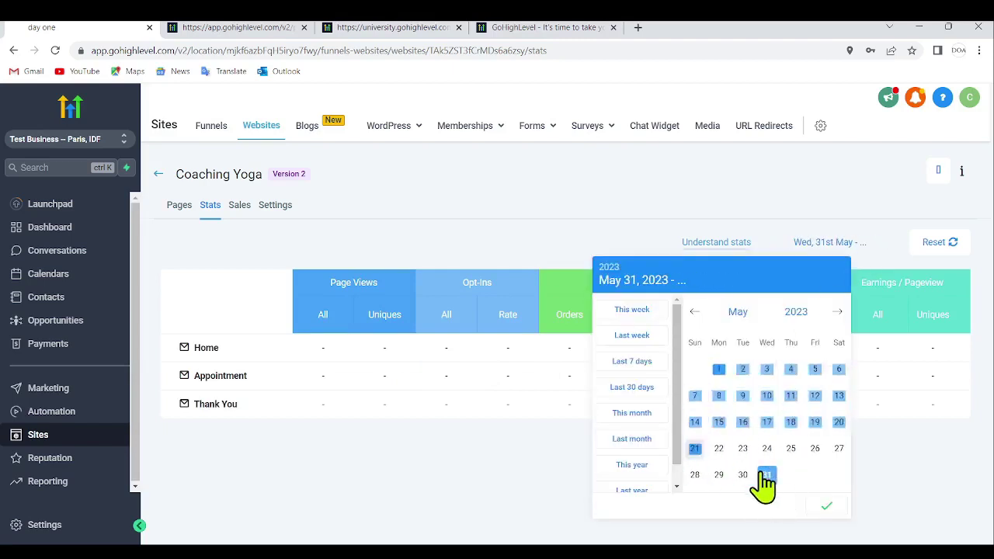
pyautogui.click(695, 448)
pyautogui.click(767, 474)
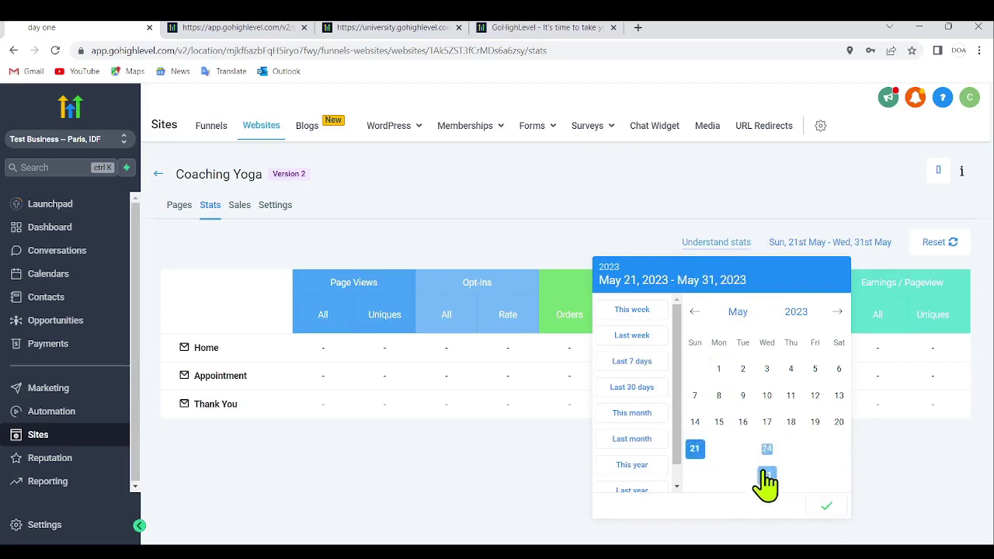
pyautogui.click(826, 508)
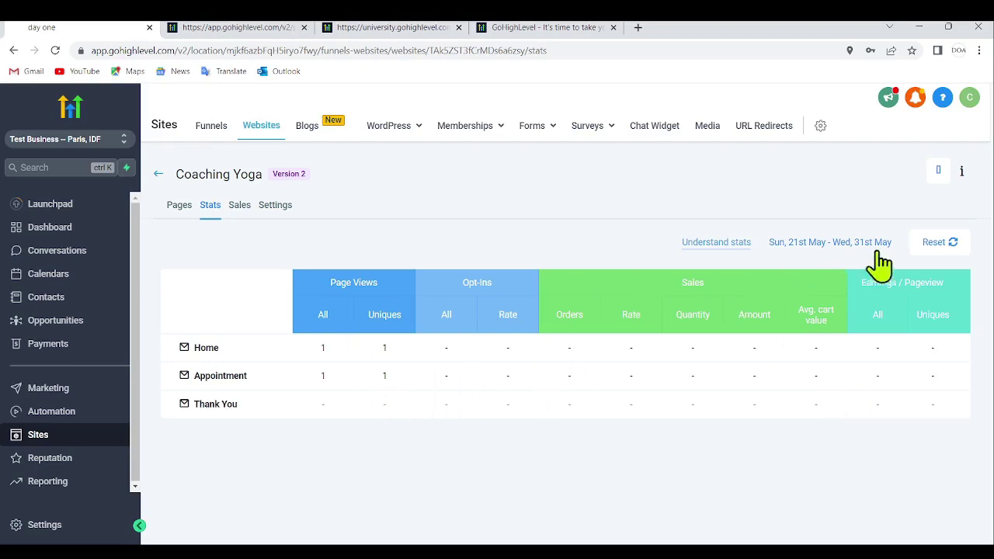
# - Reset the Coaching Yoga website's statistics, confirming the deletion, check the page rows, and return to its list of pages
pyautogui.click(940, 242)
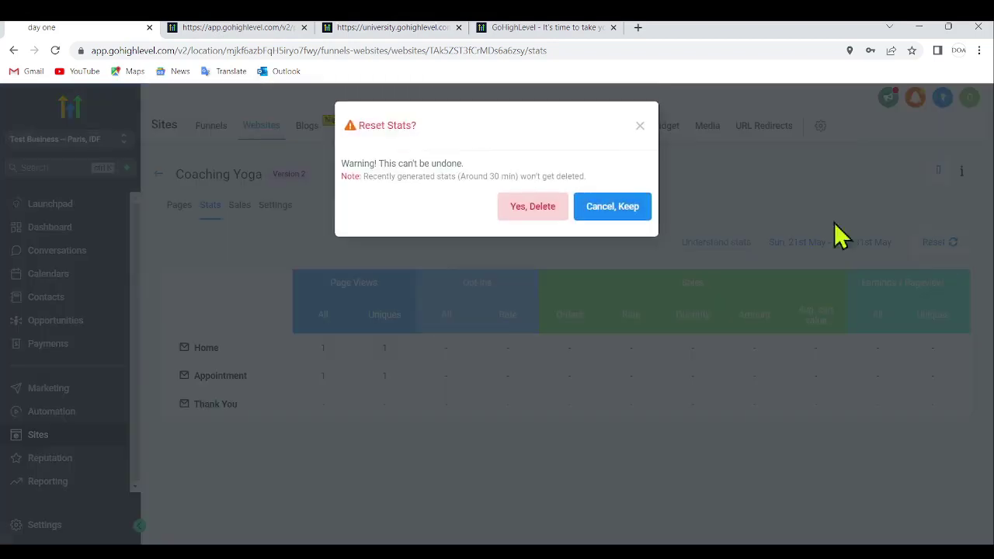
pyautogui.click(531, 211)
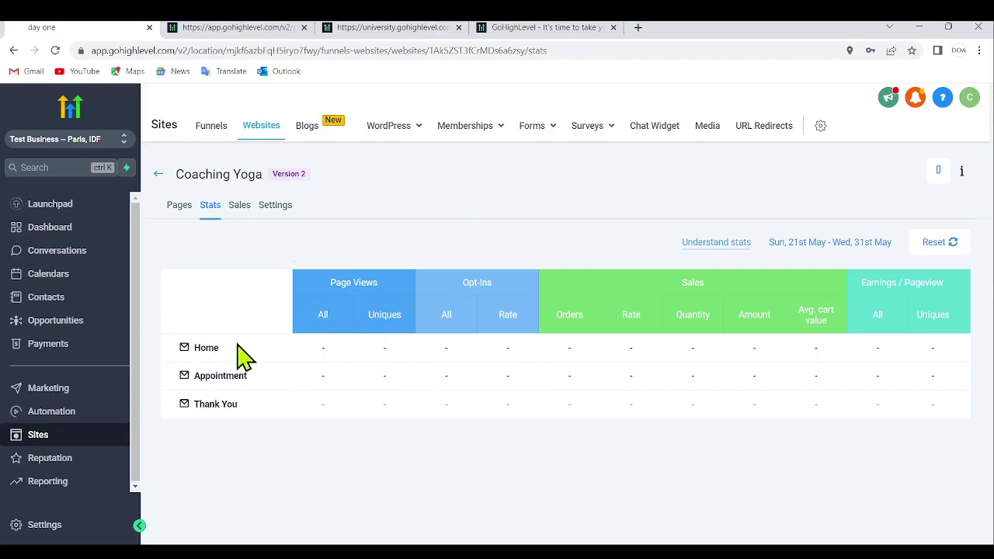
pyautogui.moveTo(222, 349); pyautogui.dragTo(199, 347)
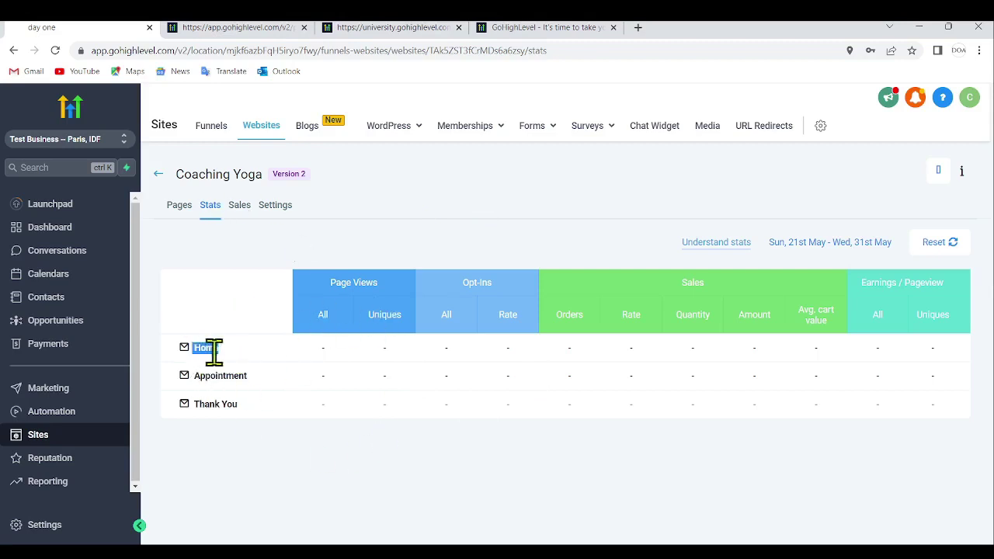
pyautogui.moveTo(248, 376); pyautogui.dragTo(177, 378)
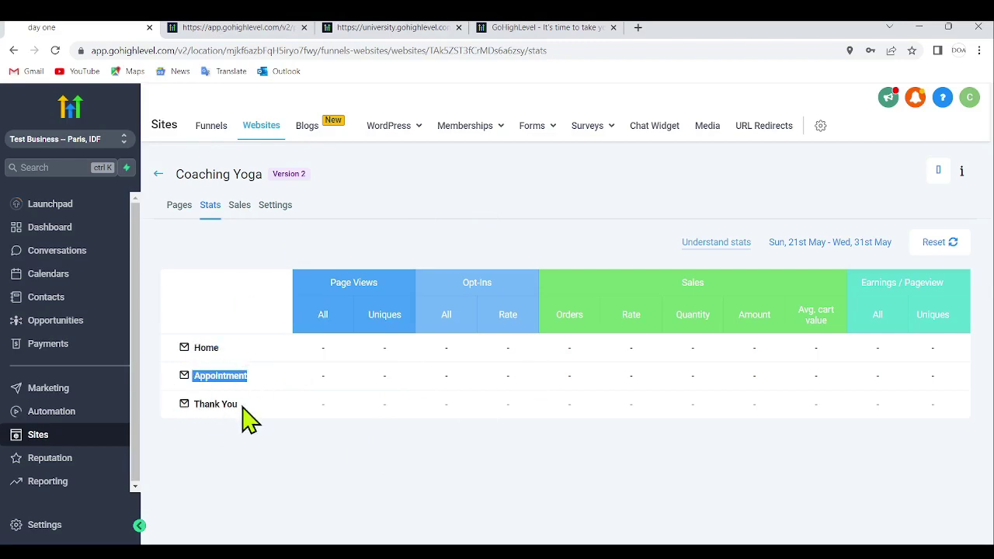
pyautogui.moveTo(239, 404); pyautogui.dragTo(178, 405)
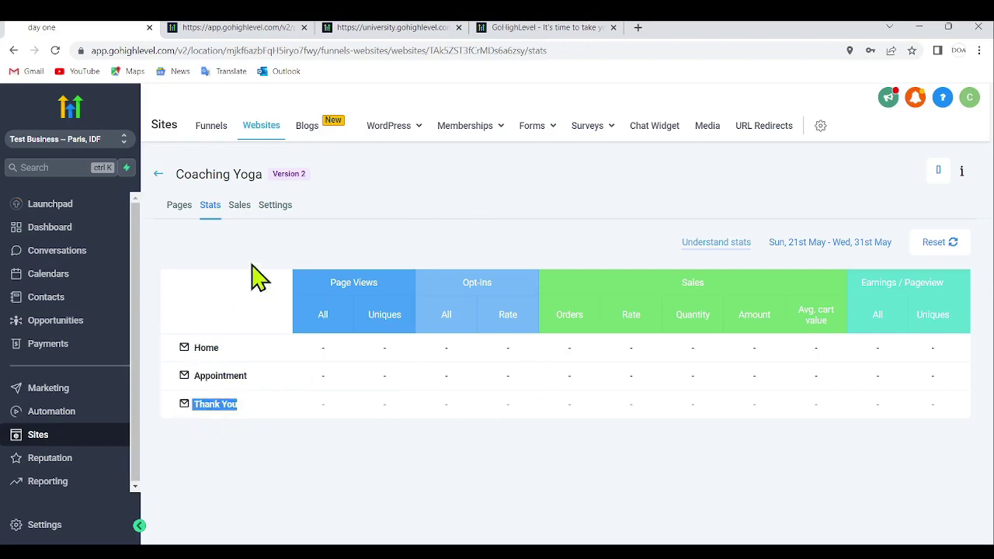
pyautogui.click(241, 322)
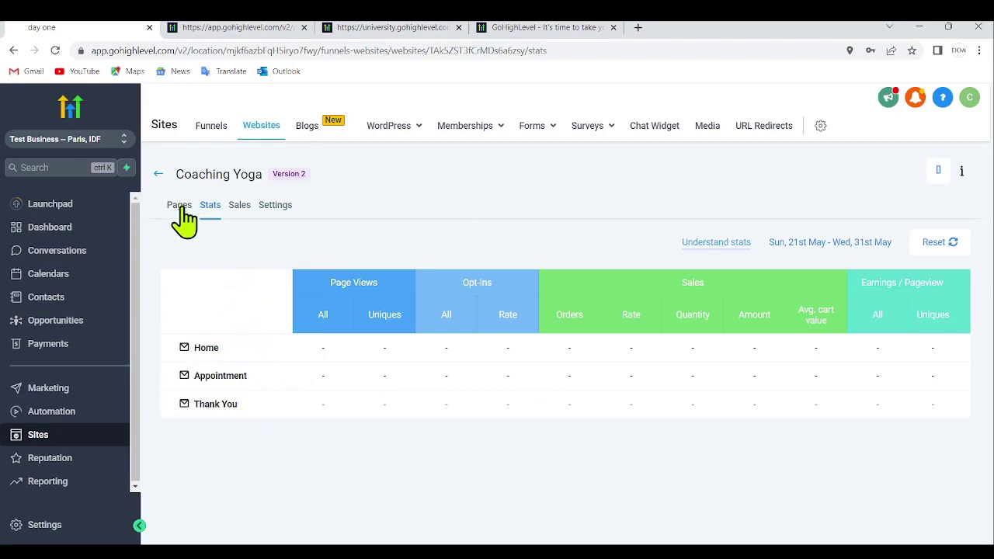
pyautogui.click(180, 210)
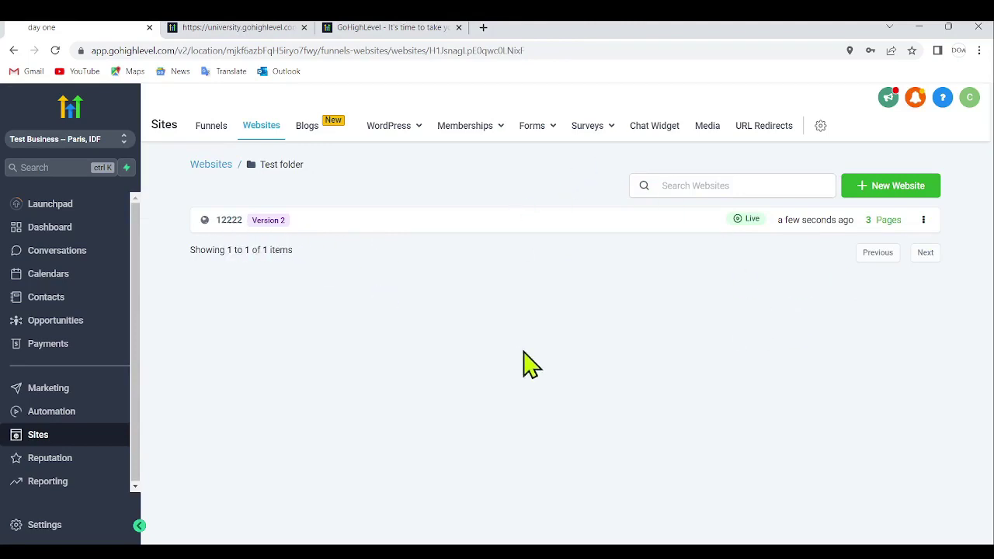
# - Open the settings of the 12222 website in Test folder and change its name to "Coaching Yoga"
pyautogui.click(237, 227)
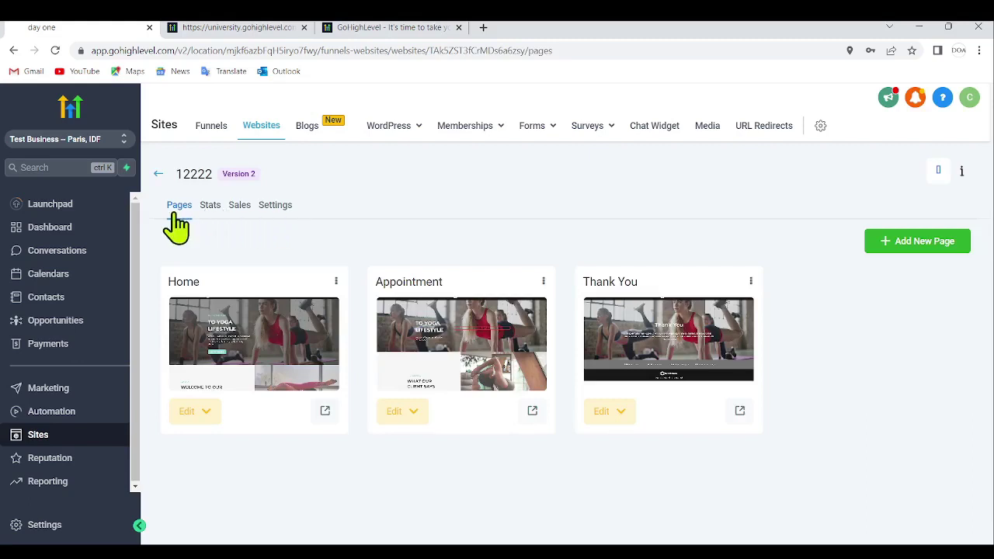
pyautogui.click(275, 205)
pyautogui.moveTo(233, 284); pyautogui.dragTo(184, 285)
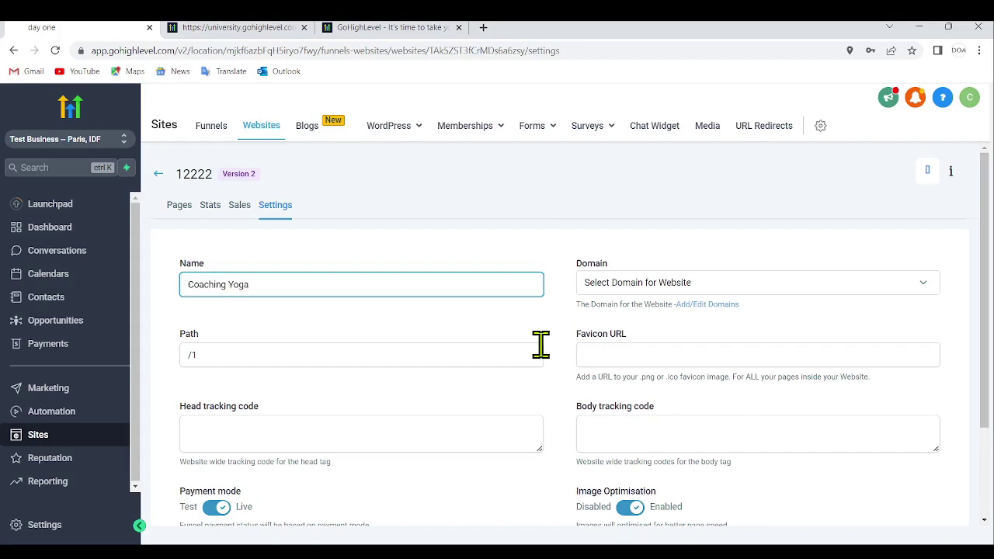
pyautogui.click(819, 288)
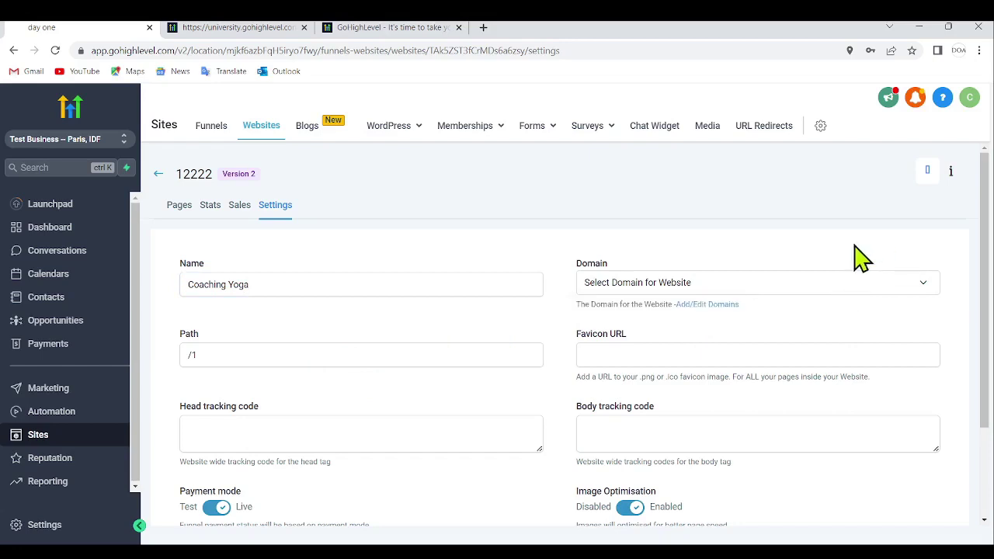
# - Set the website's path to /accueil and go through its tracking code, payment mode, image optimisation and favicon settings
pyautogui.click(267, 358)
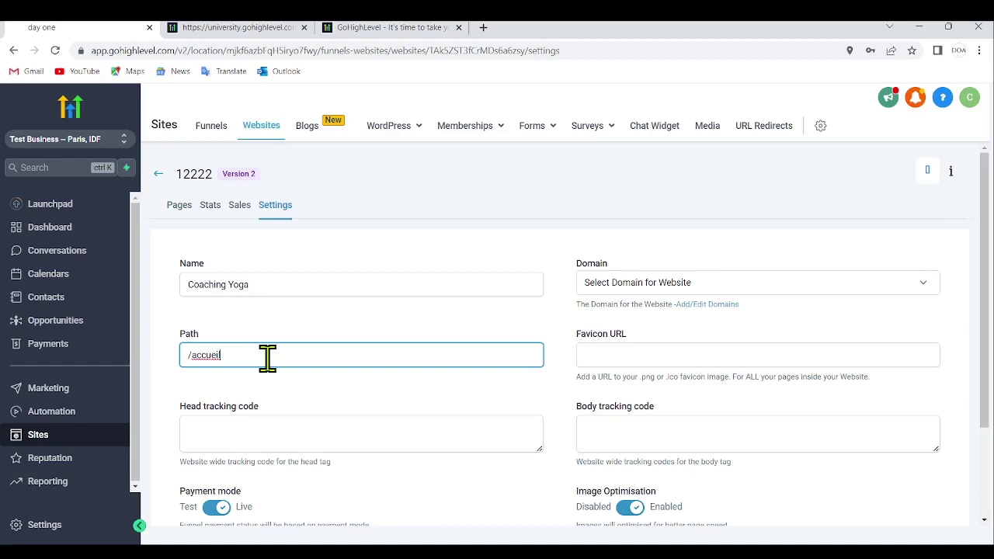
pyautogui.scroll(-1, 329, 344)
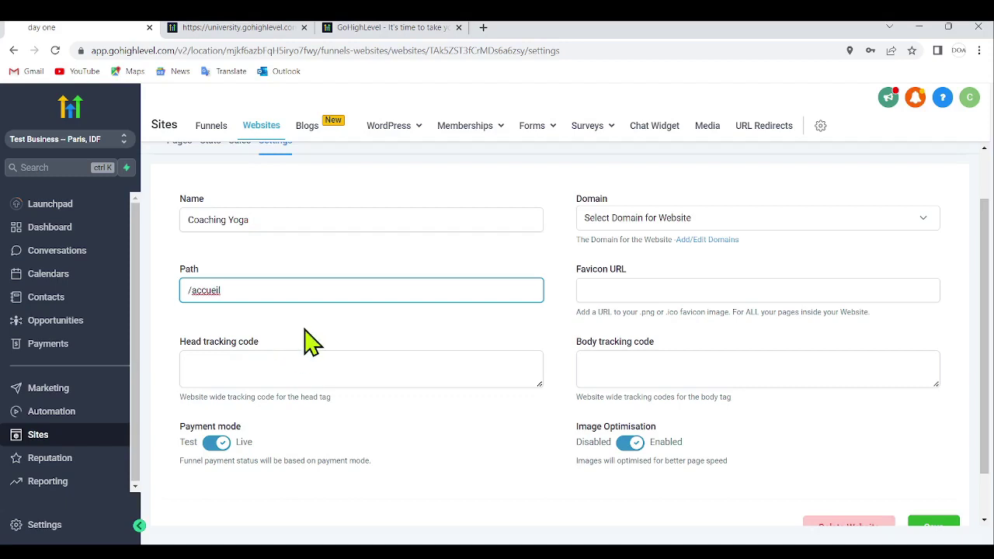
pyautogui.click(243, 365)
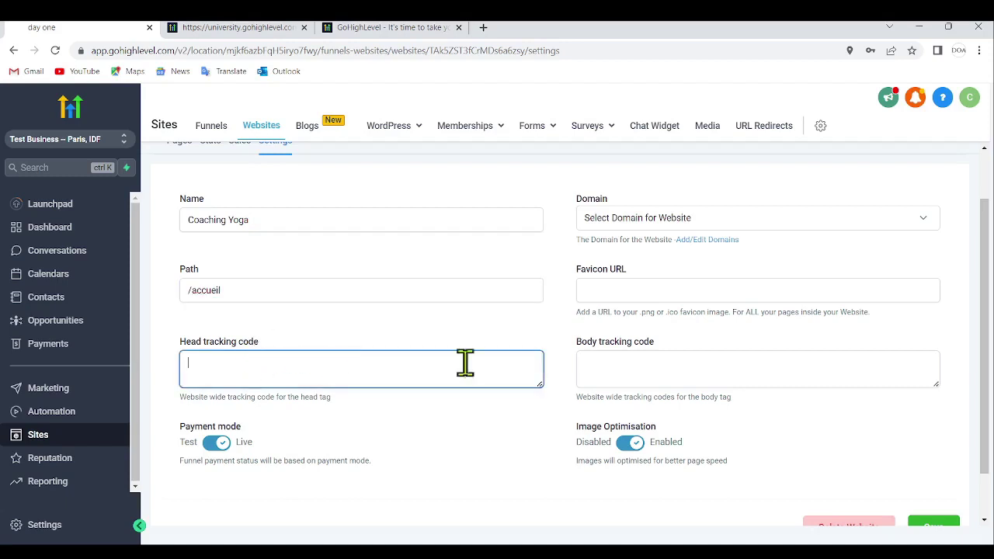
pyautogui.click(654, 370)
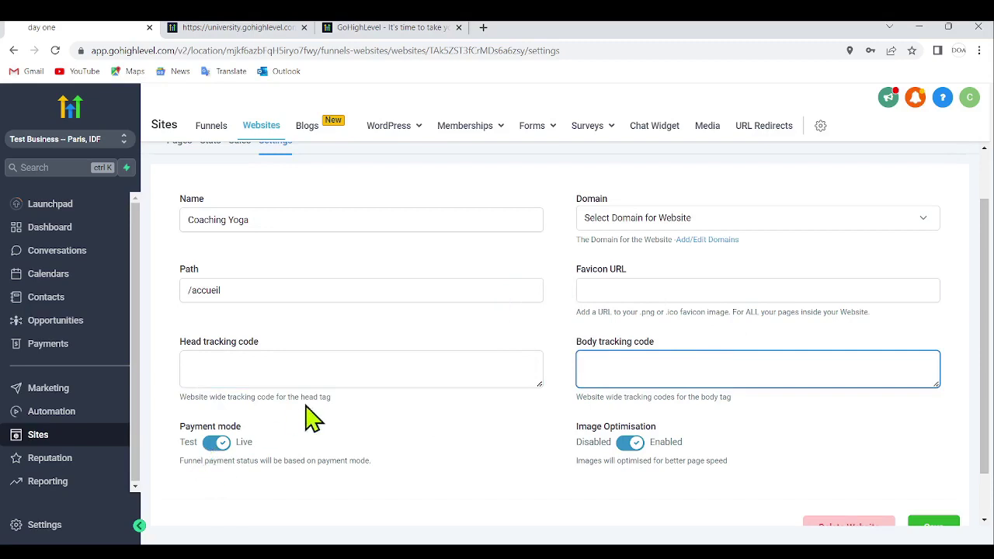
pyautogui.scroll(-1, 311, 415)
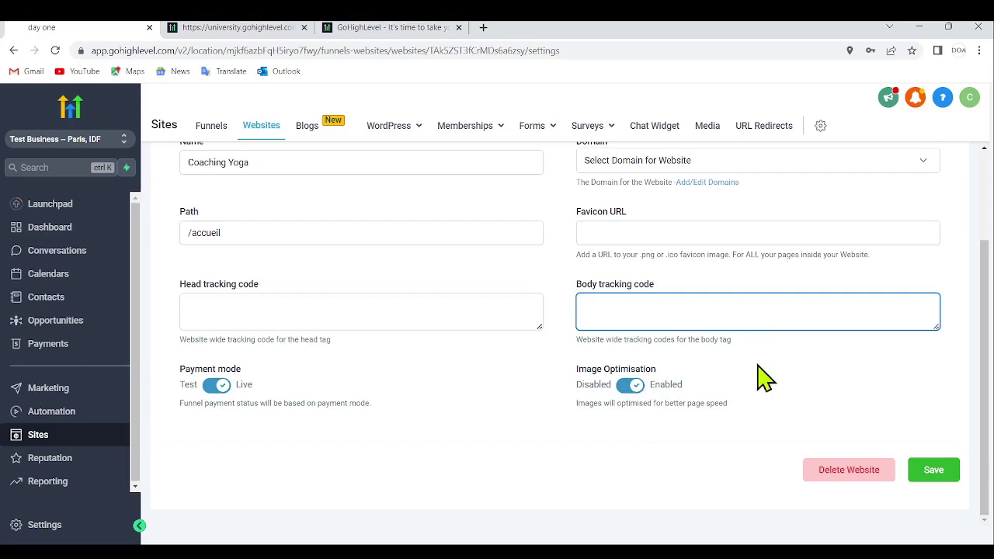
pyautogui.scroll(3, 844, 318)
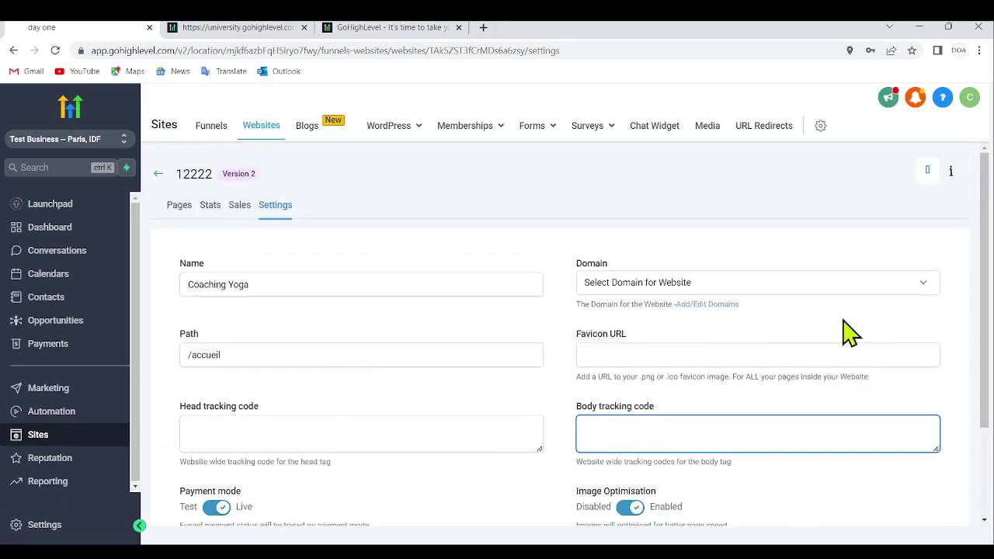
pyautogui.click(661, 358)
pyautogui.scroll(-1, 760, 348)
pyautogui.scroll(-1, 759, 348)
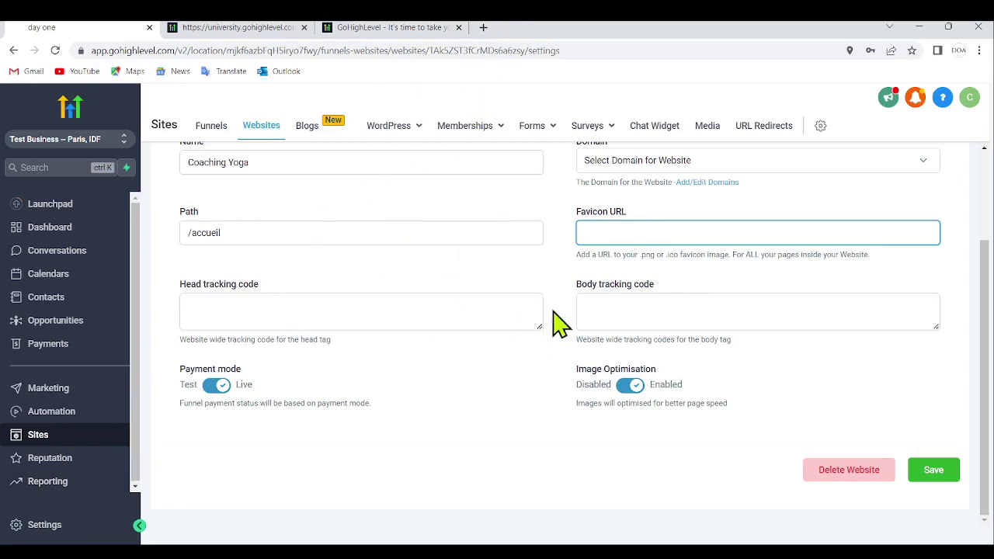
# - Go to the account's Media settings and open the media library
pyautogui.click(45, 528)
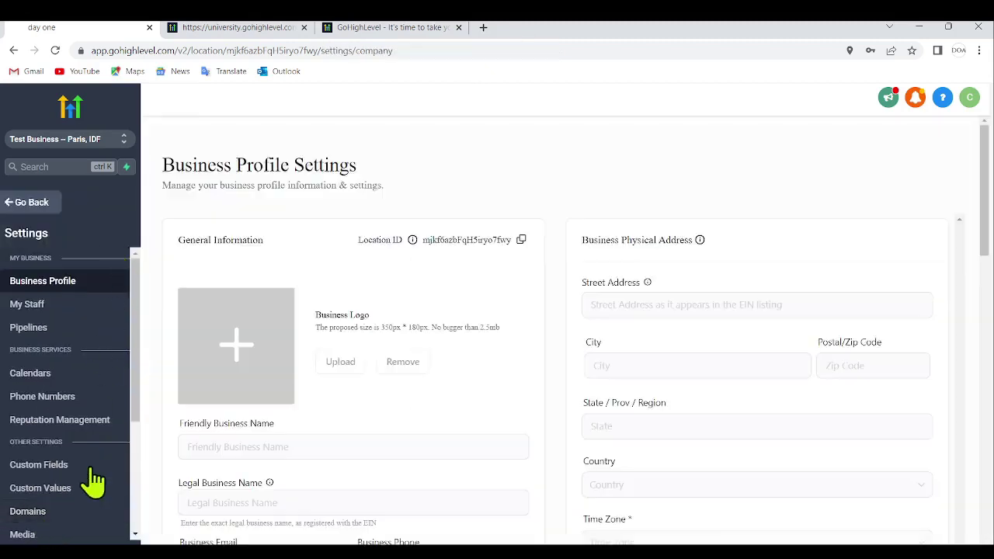
pyautogui.scroll(-3, 83, 489)
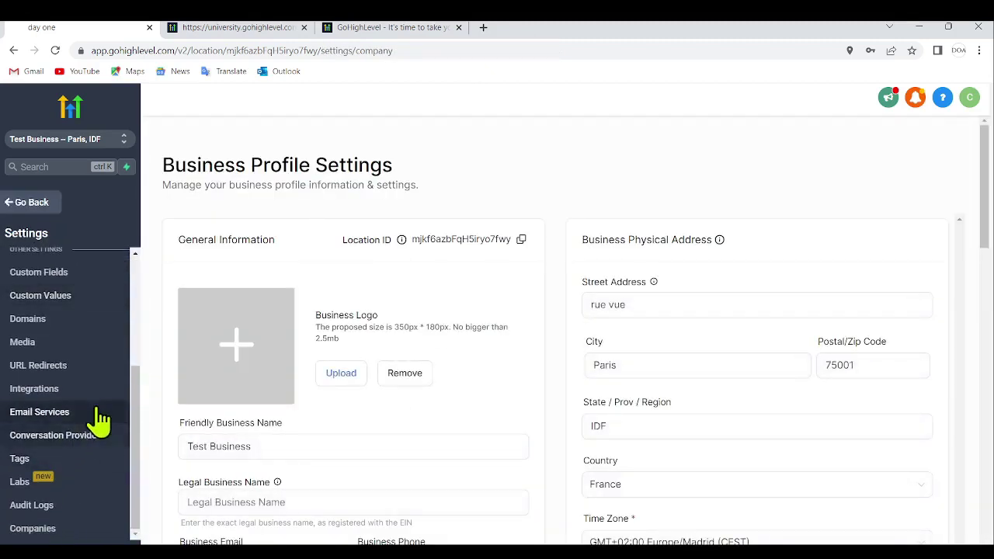
pyautogui.click(54, 347)
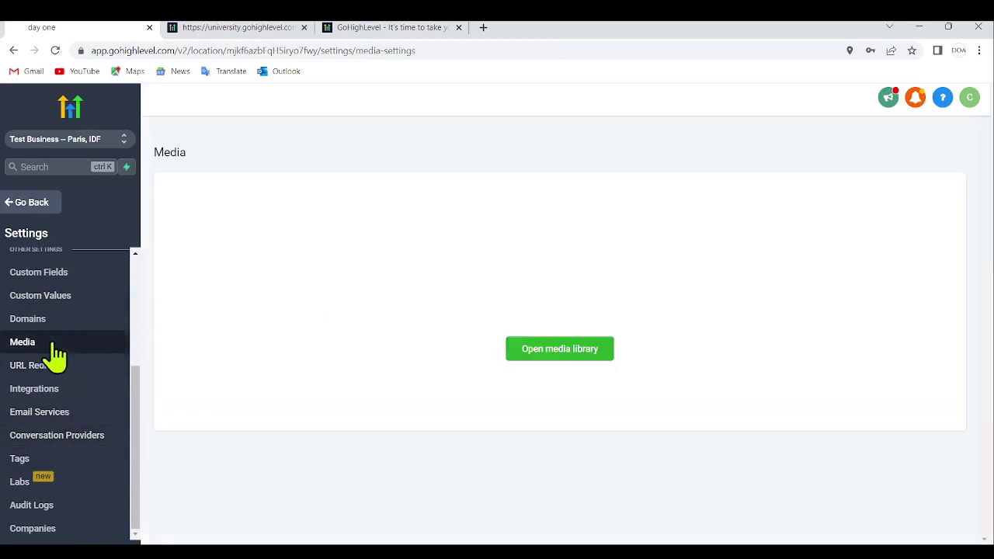
pyautogui.click(584, 356)
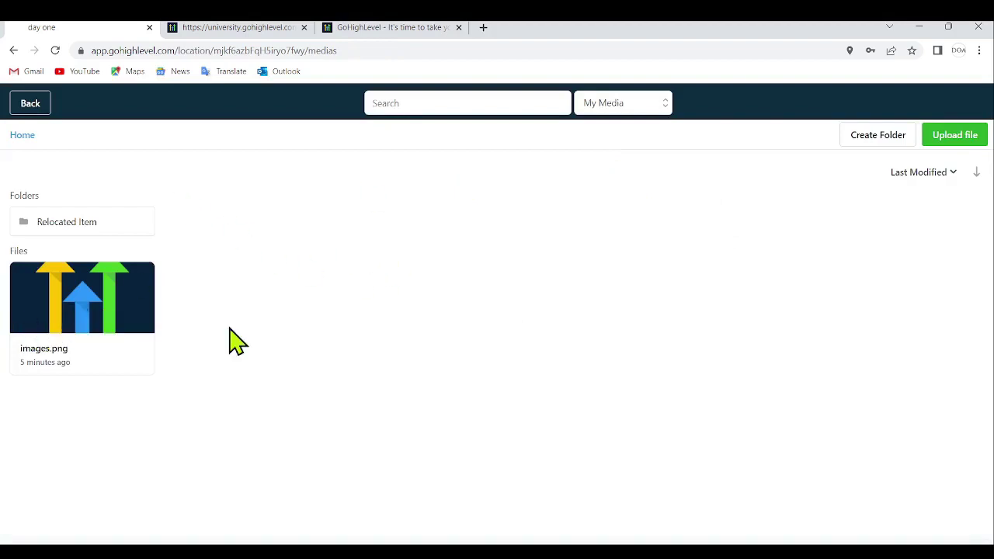
# - Select images.png in the media library and copy its link
pyautogui.click(117, 311)
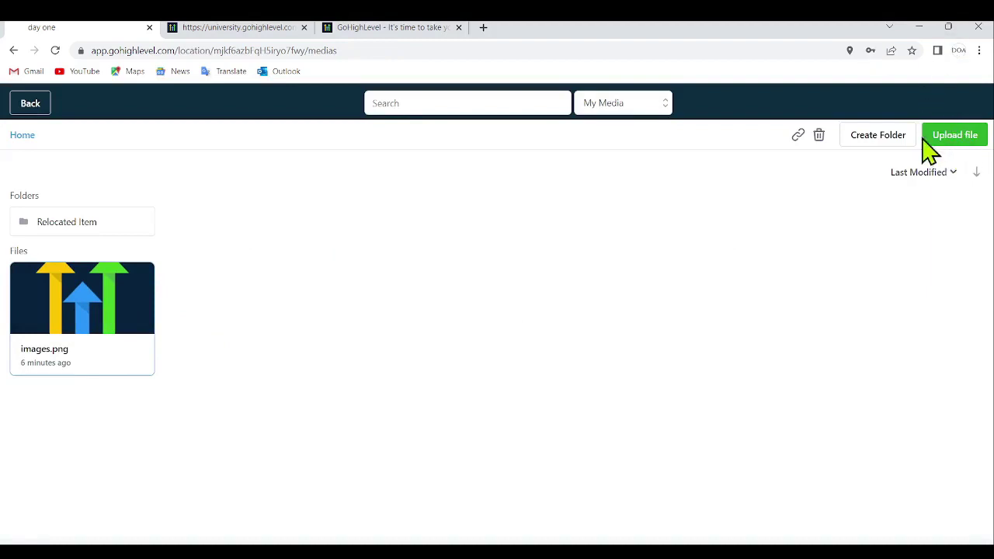
pyautogui.click(956, 138)
pyautogui.click(74, 334)
pyautogui.click(74, 334)
pyautogui.click(73, 318)
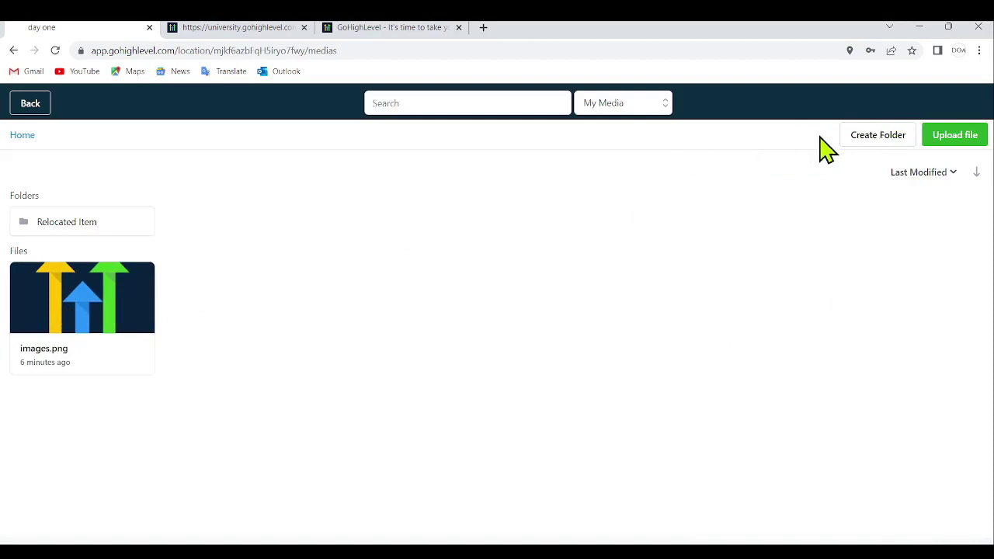
pyautogui.click(111, 307)
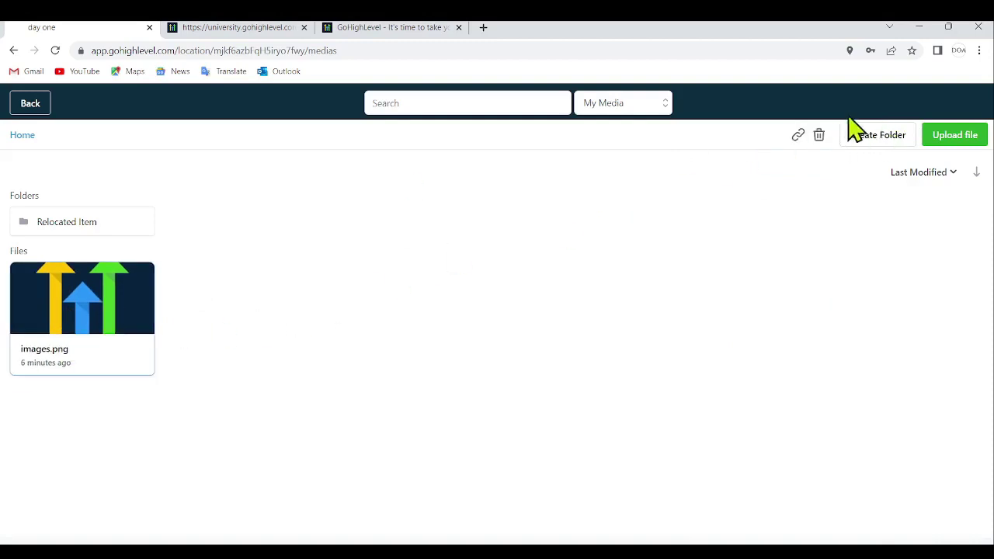
pyautogui.click(802, 144)
# - Return to the settings of the 12222 website in Test folder and paste the copied image link as its favicon URL
pyautogui.click(31, 106)
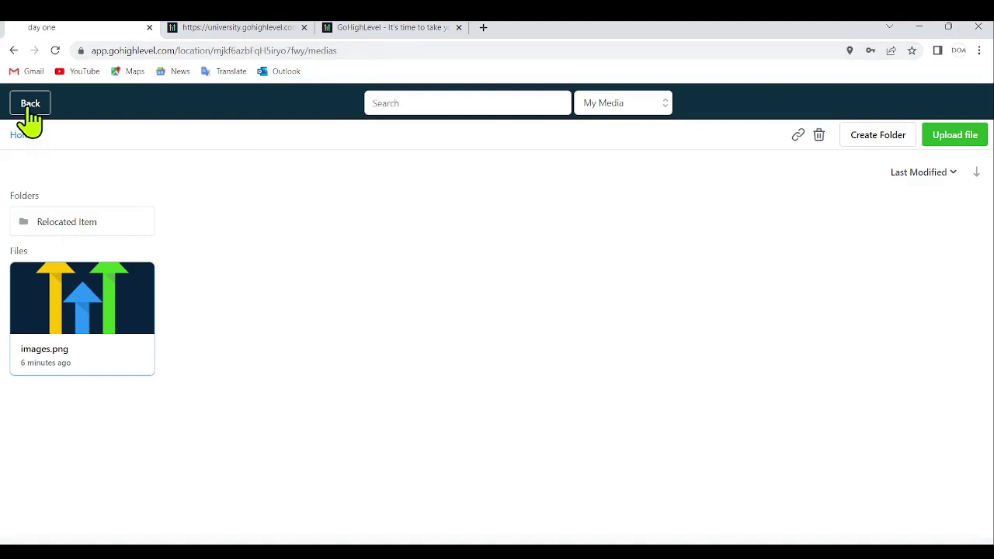
pyautogui.click(43, 205)
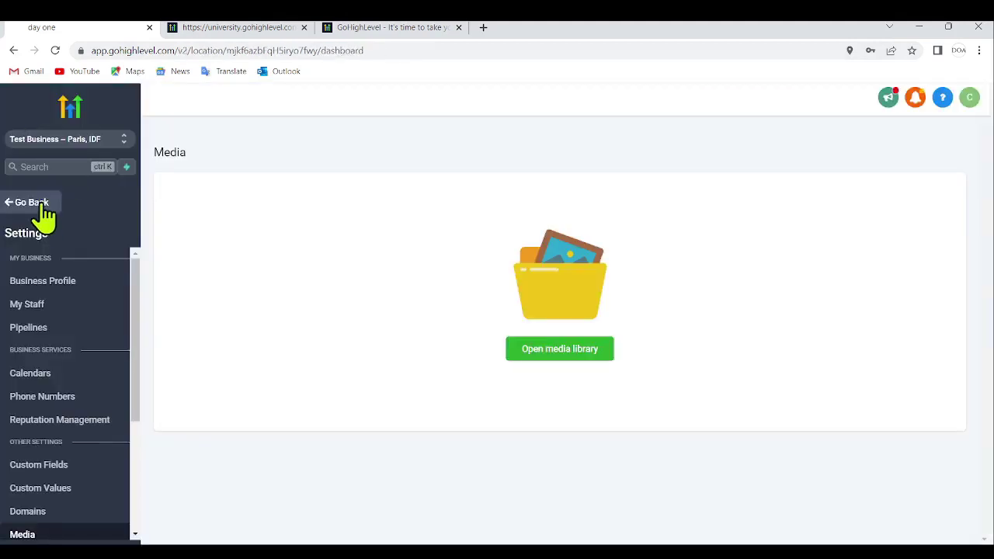
pyautogui.click(42, 435)
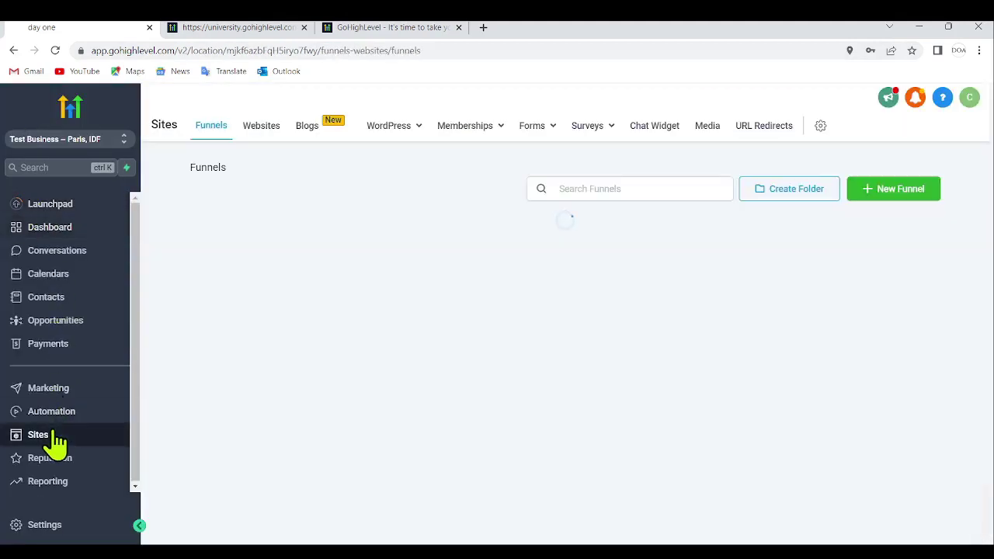
pyautogui.click(262, 132)
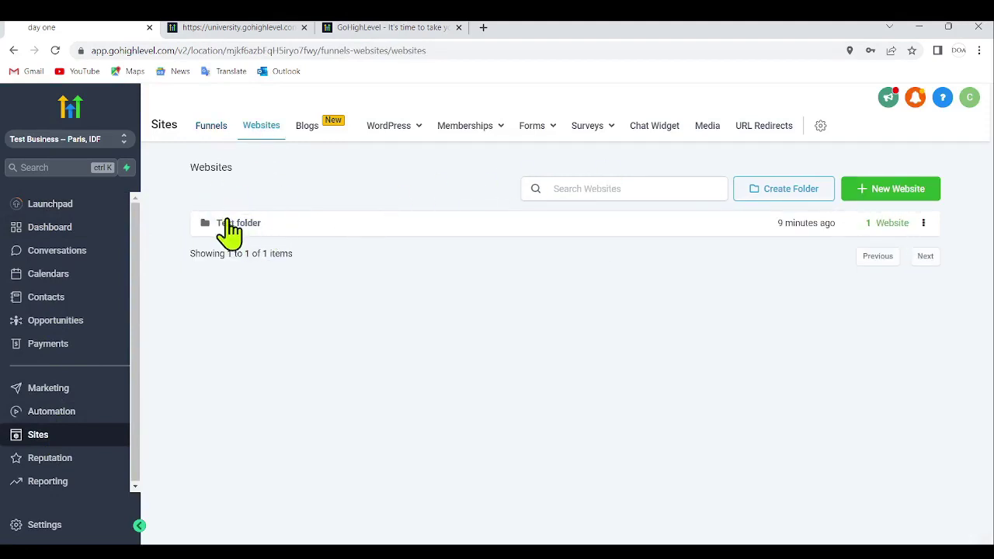
pyautogui.click(233, 224)
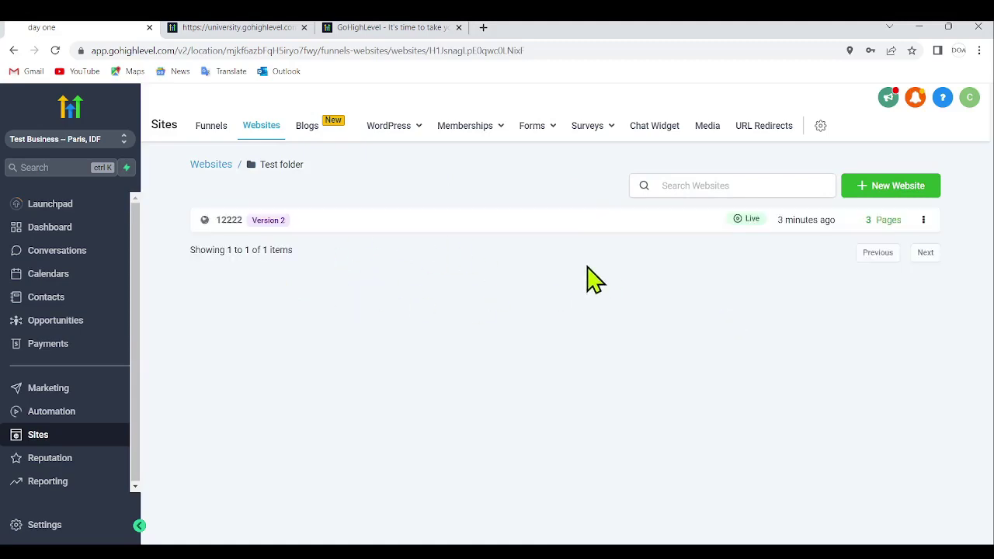
pyautogui.click(233, 222)
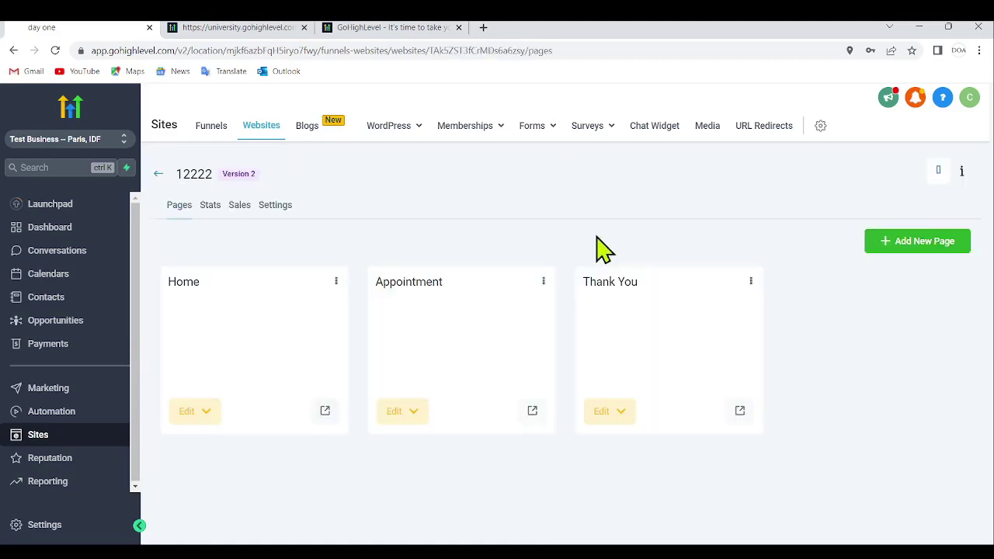
pyautogui.click(275, 206)
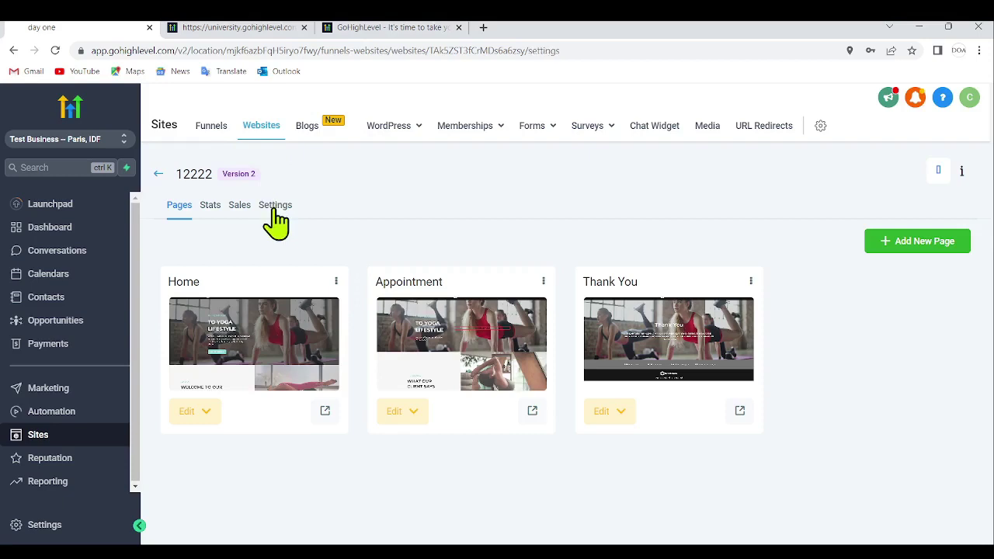
pyautogui.click(647, 354)
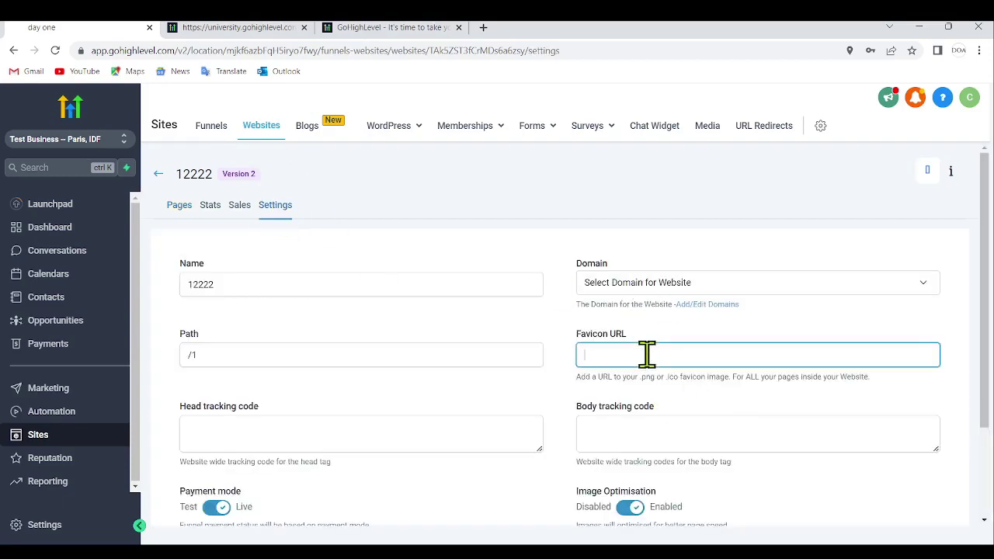
pyautogui.hotkey('ctrl', 'v')
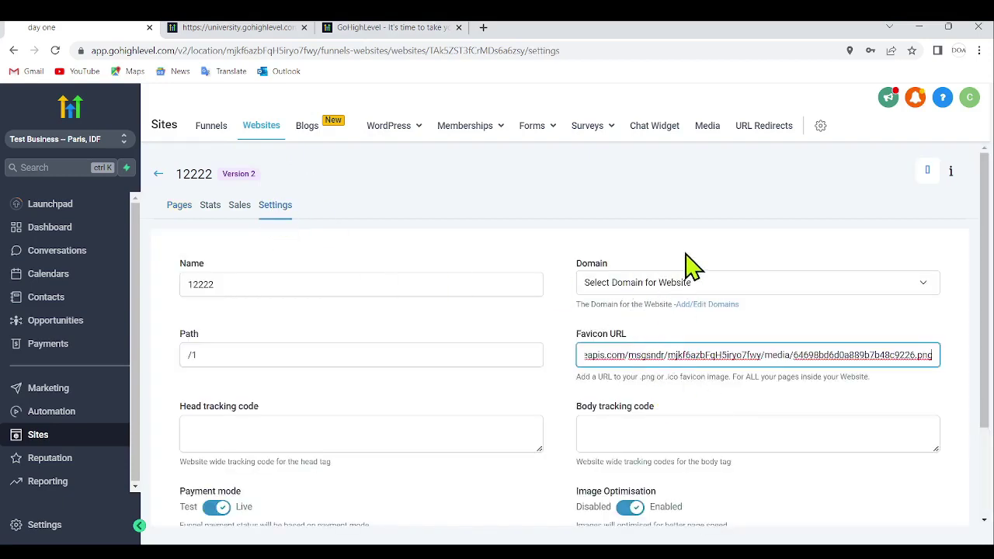
# - Set the website's name to "Coaching Yoga" and its path to /accueil, and save the settings
pyautogui.click(222, 282)
pyautogui.moveTo(222, 282); pyautogui.dragTo(180, 279)
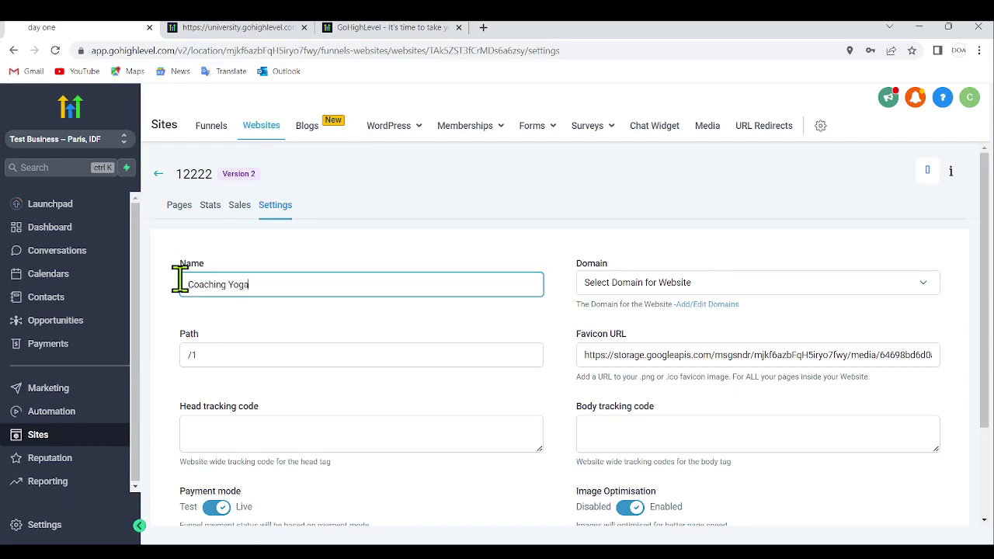
pyautogui.click(208, 351)
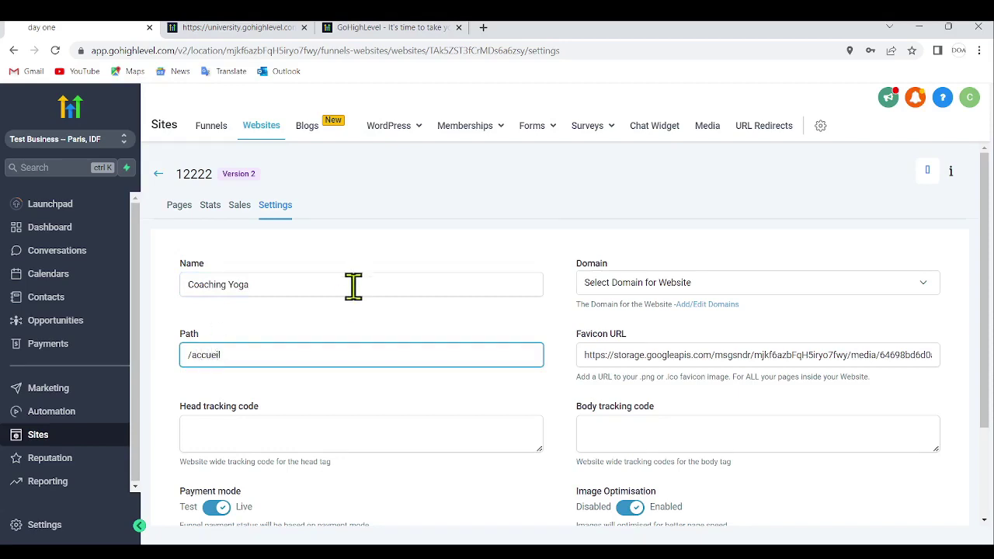
pyautogui.scroll(-3, 633, 317)
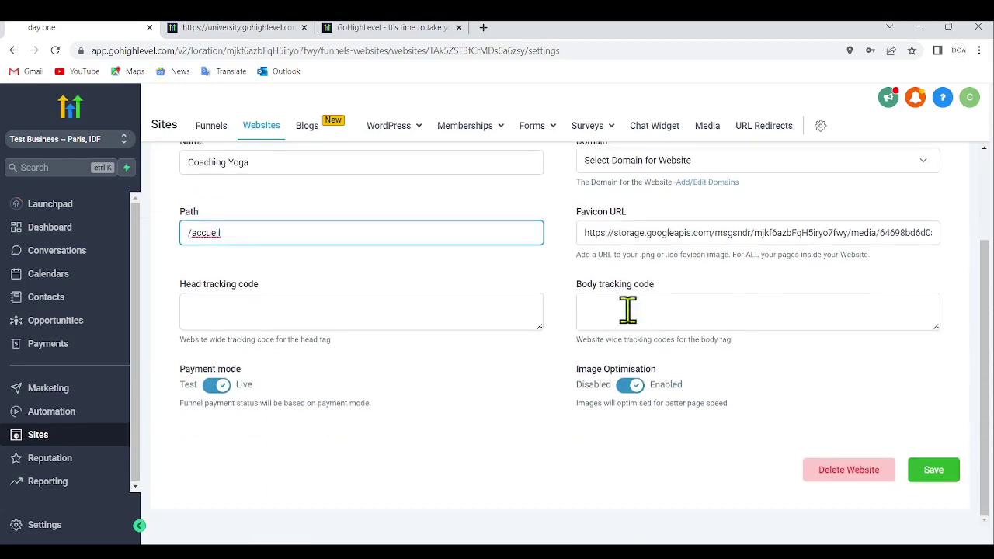
pyautogui.click(933, 470)
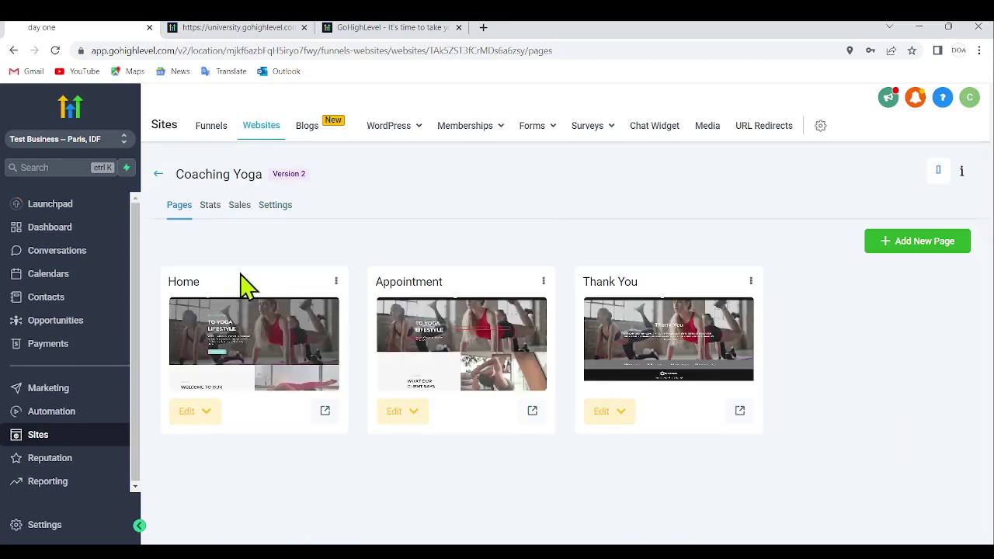
# - Check the saved settings of the Coaching Yoga website and return to its list of pages
pyautogui.click(275, 205)
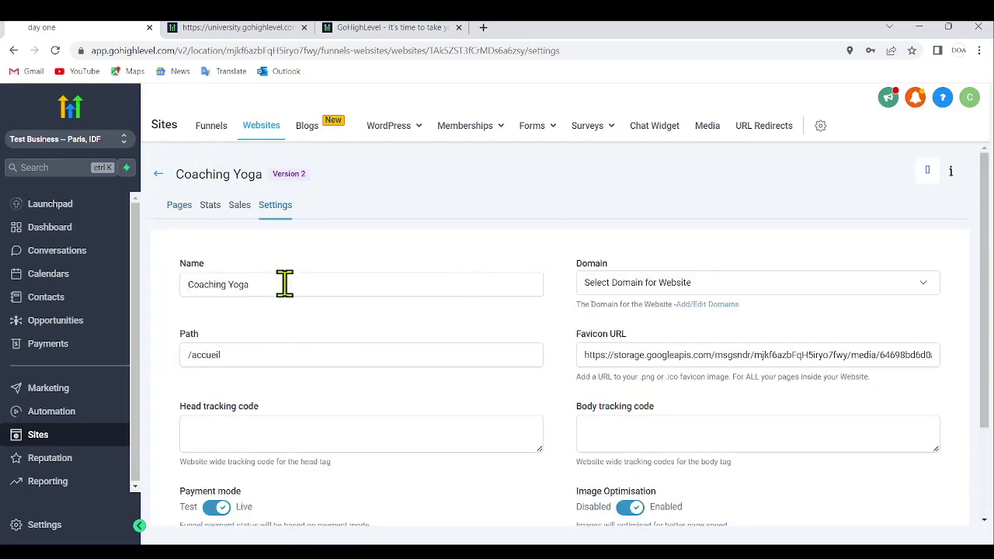
pyautogui.scroll(-3, 334, 420)
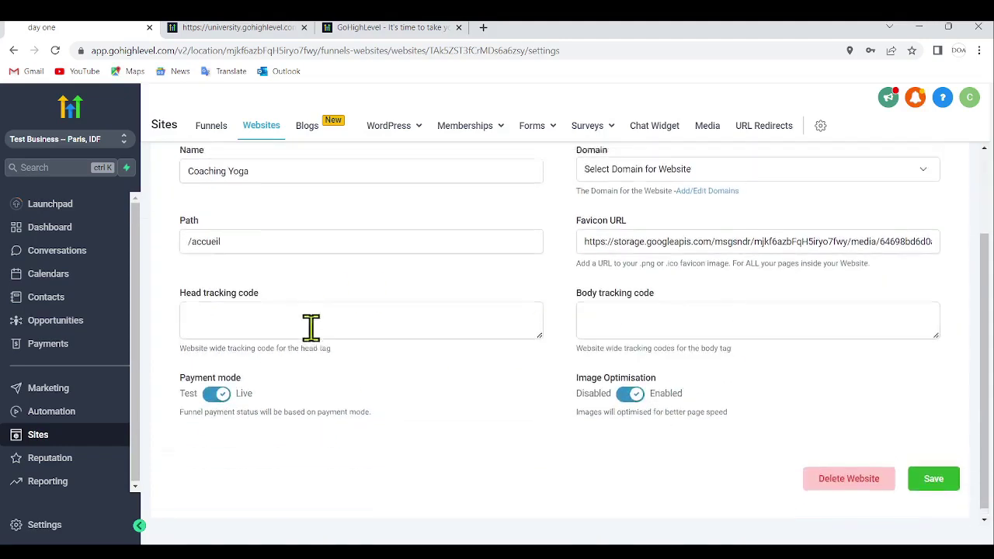
pyautogui.scroll(3, 323, 345)
pyautogui.click(180, 207)
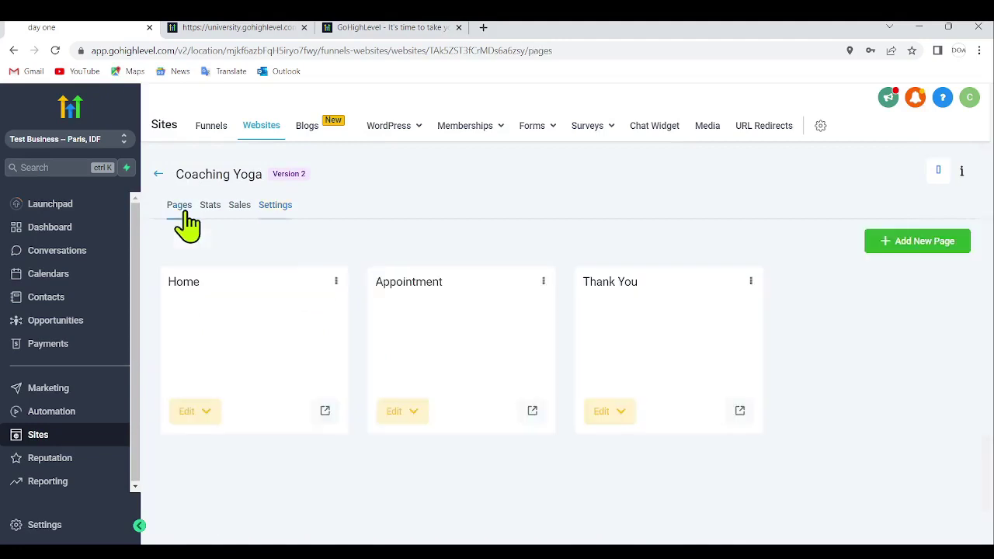
# - Start creating a new website in the Websites section of Sites and open the template library for it
pyautogui.click(50, 205)
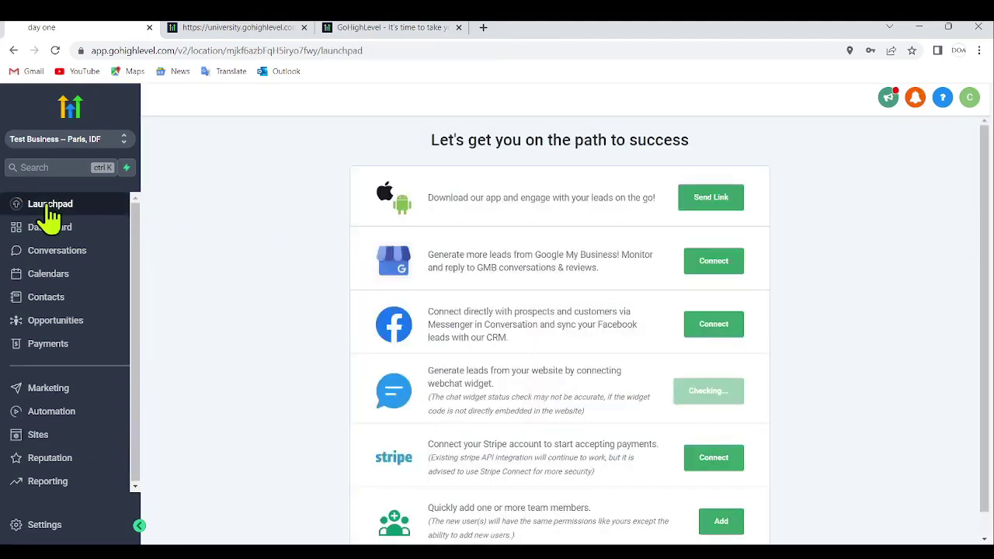
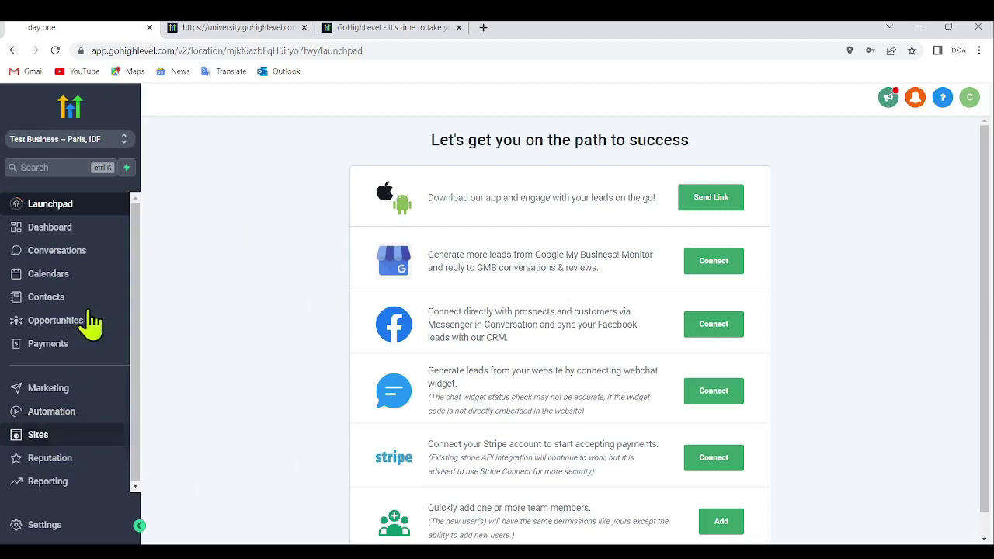
pyautogui.click(37, 435)
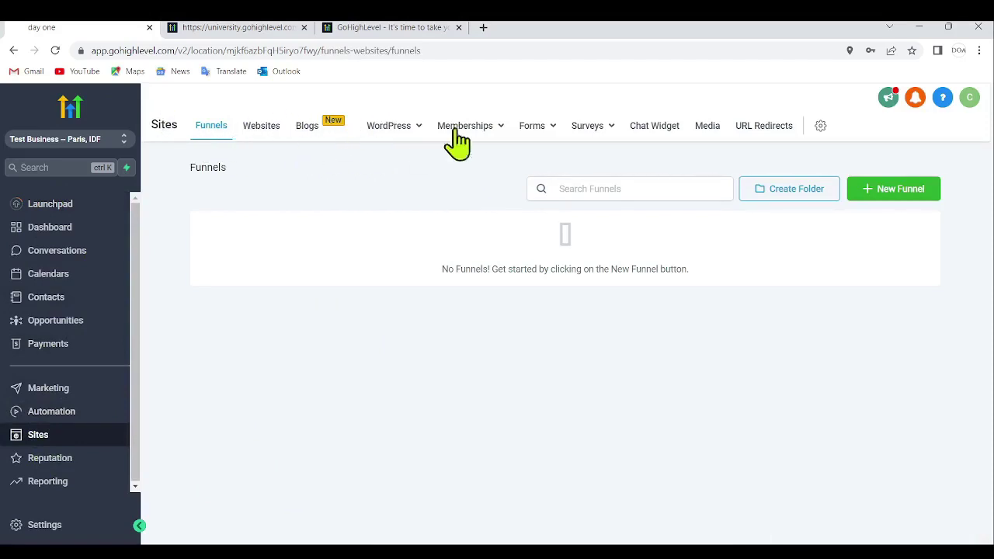
pyautogui.click(263, 128)
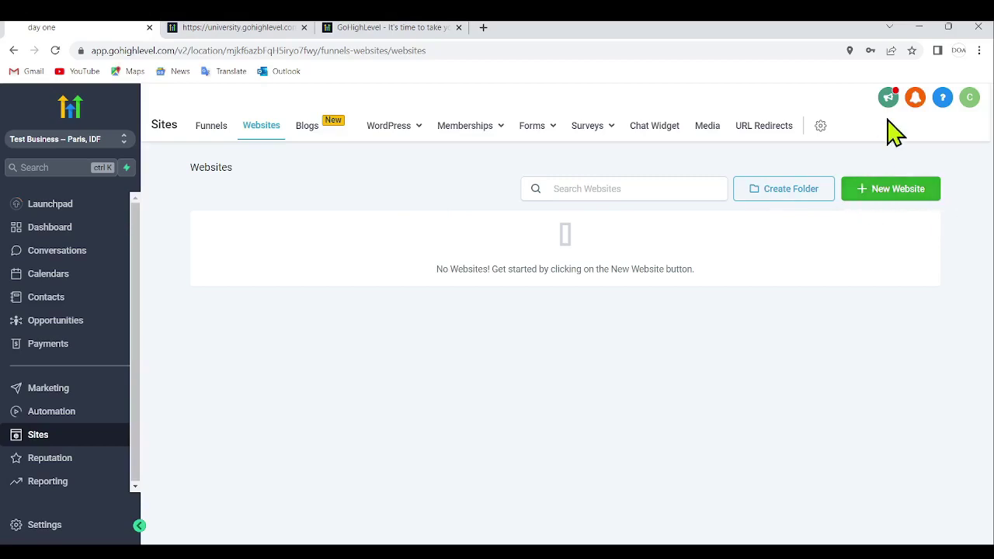
pyautogui.click(871, 191)
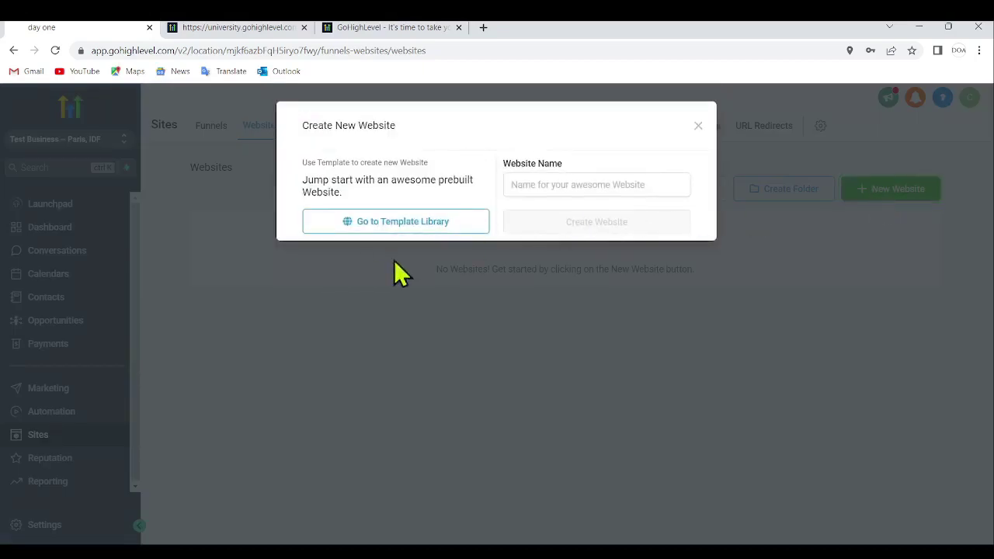
pyautogui.click(561, 189)
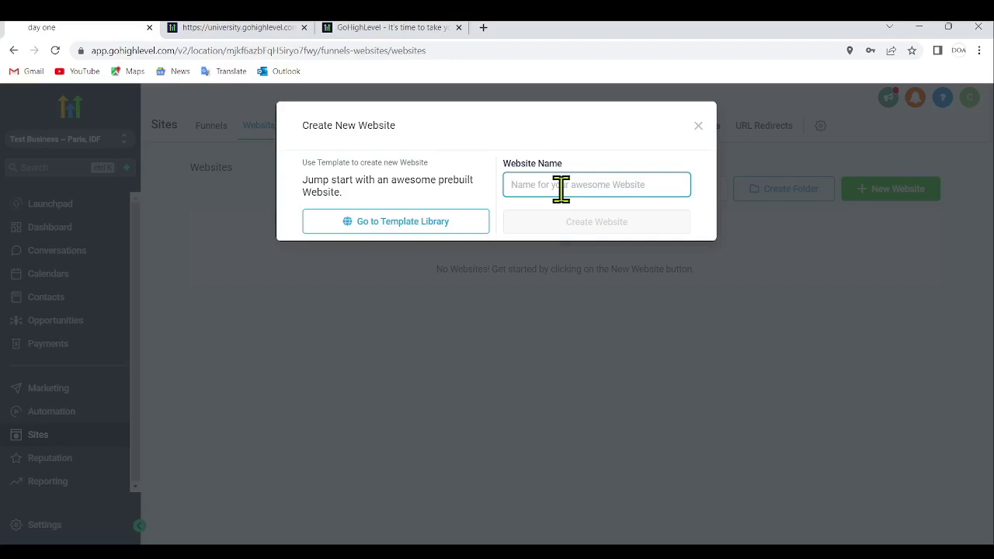
pyautogui.click(410, 229)
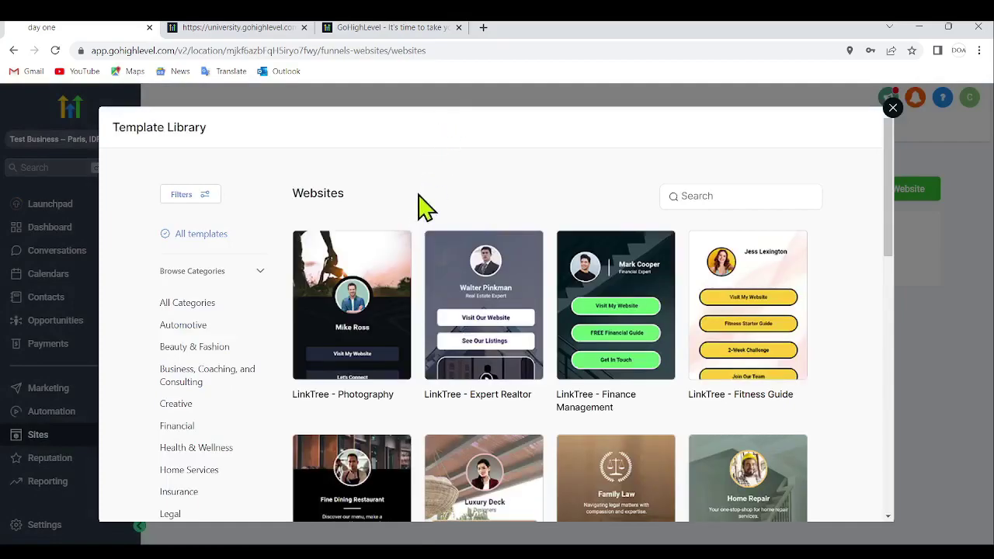
# - Browse the full list of website templates, loading four more batches, and return to the start of the list
pyautogui.scroll(-3, 544, 327)
pyautogui.scroll(-8, 544, 311)
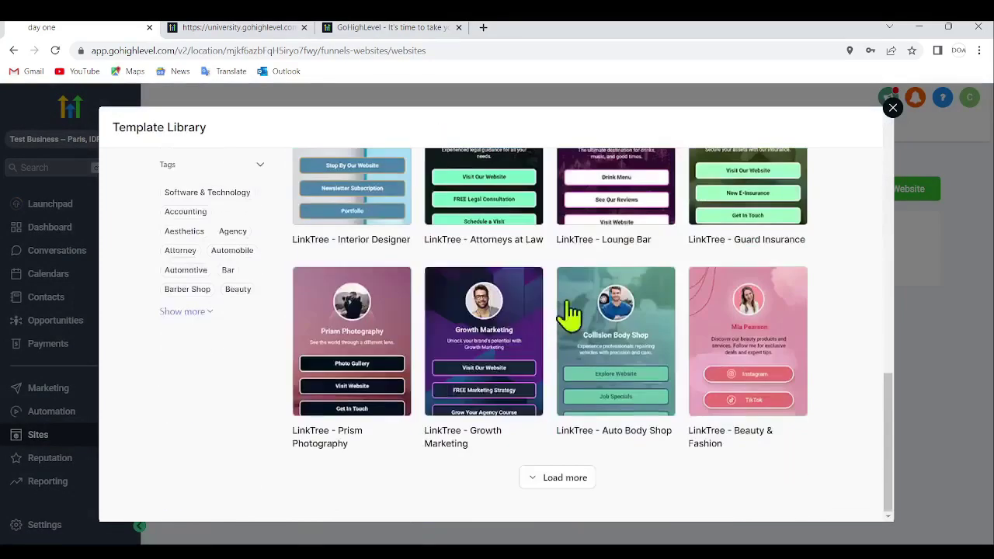
pyautogui.scroll(10, 570, 318)
pyautogui.scroll(-10, 660, 342)
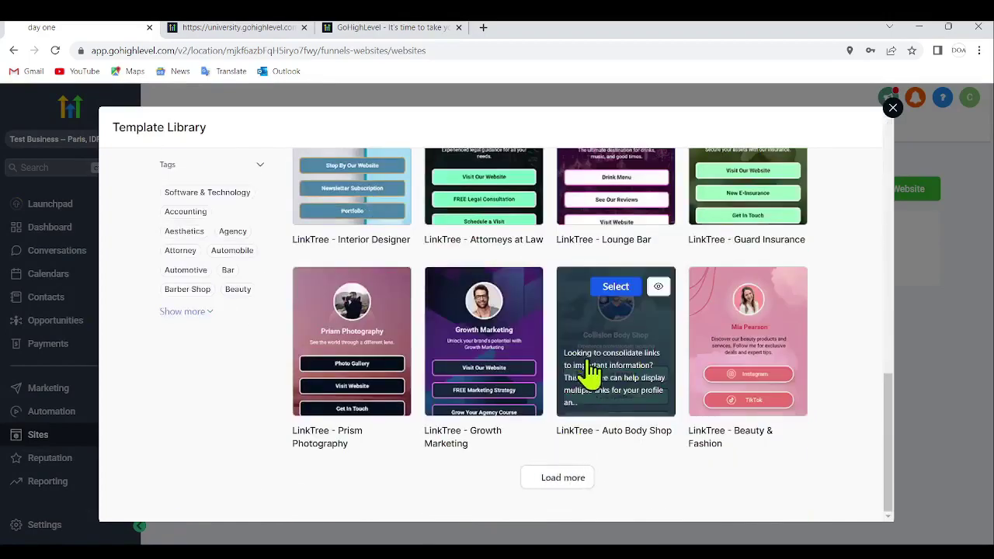
pyautogui.click(556, 479)
pyautogui.scroll(-15, 627, 295)
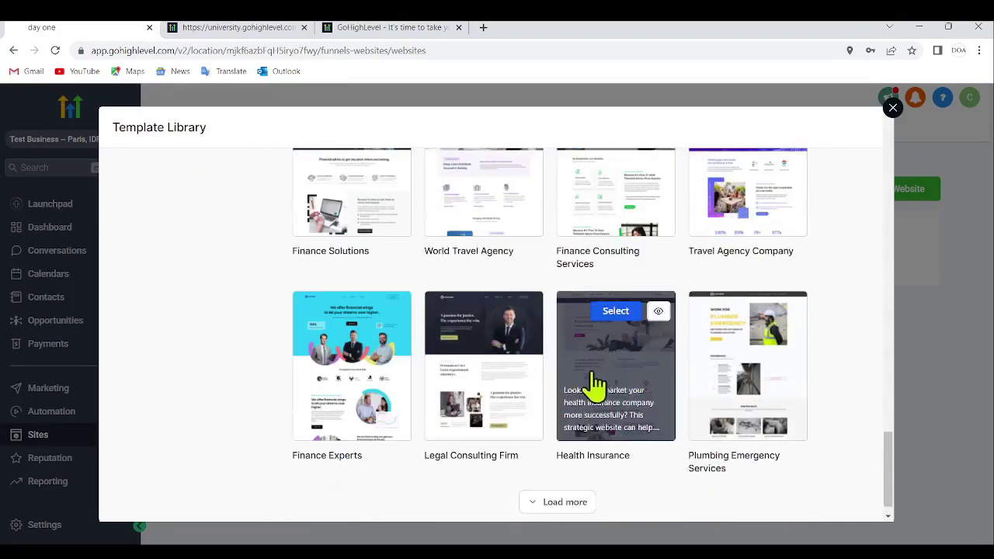
pyautogui.click(573, 483)
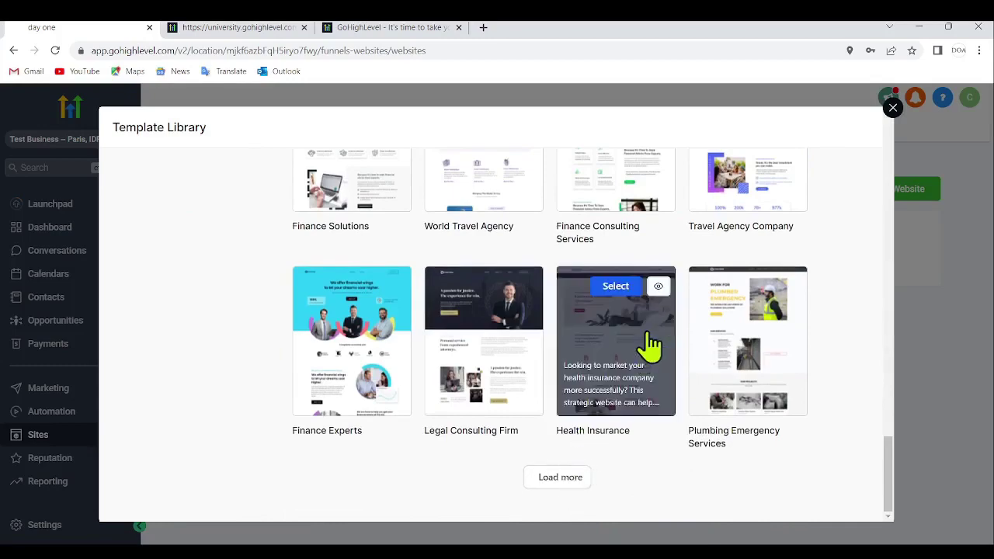
pyautogui.scroll(-8, 512, 373)
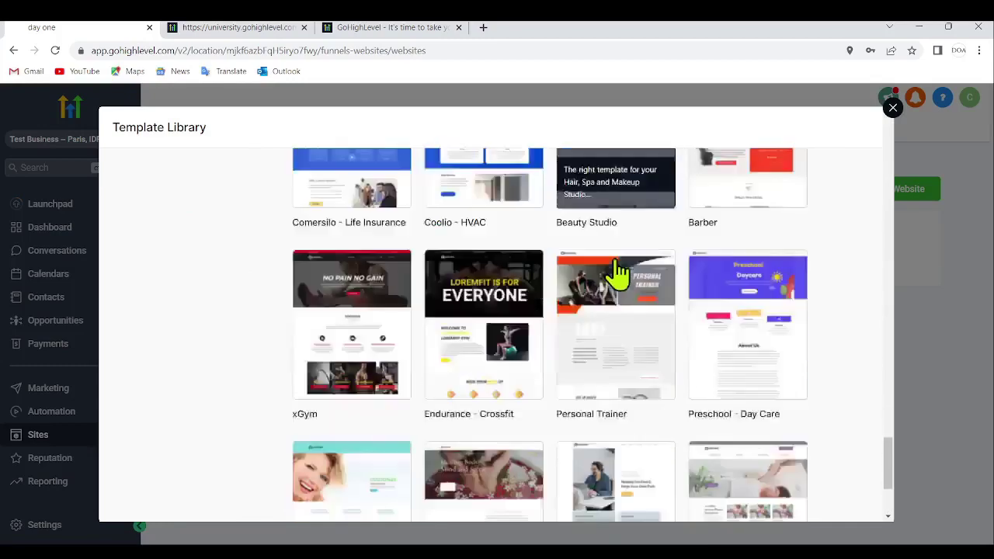
pyautogui.click(579, 480)
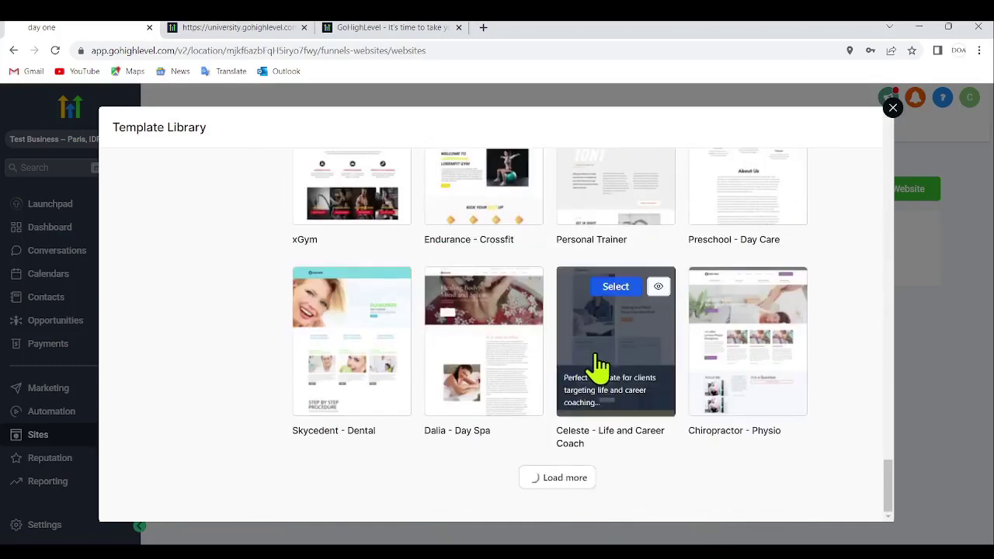
pyautogui.scroll(-10, 515, 421)
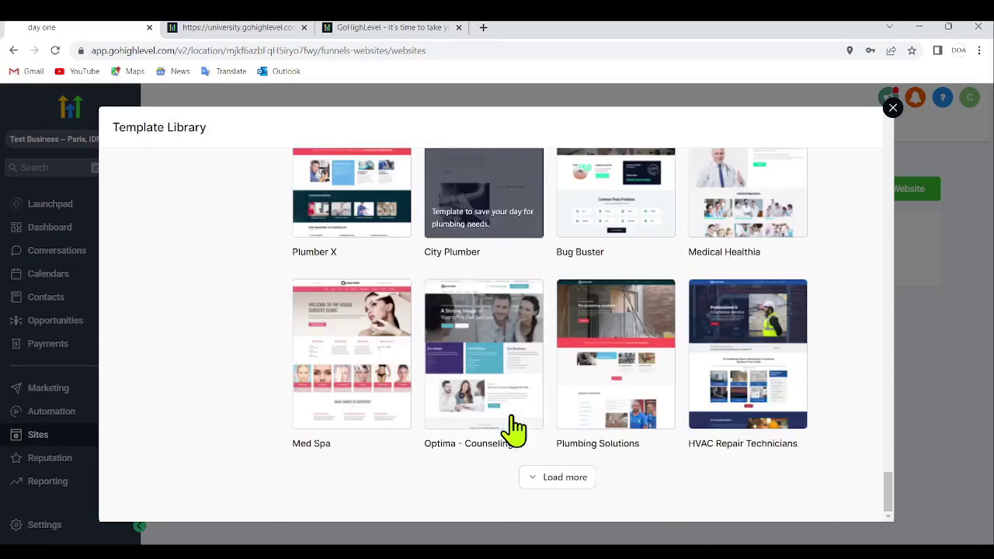
pyautogui.click(584, 480)
pyautogui.scroll(-8, 606, 392)
pyautogui.scroll(-4, 616, 385)
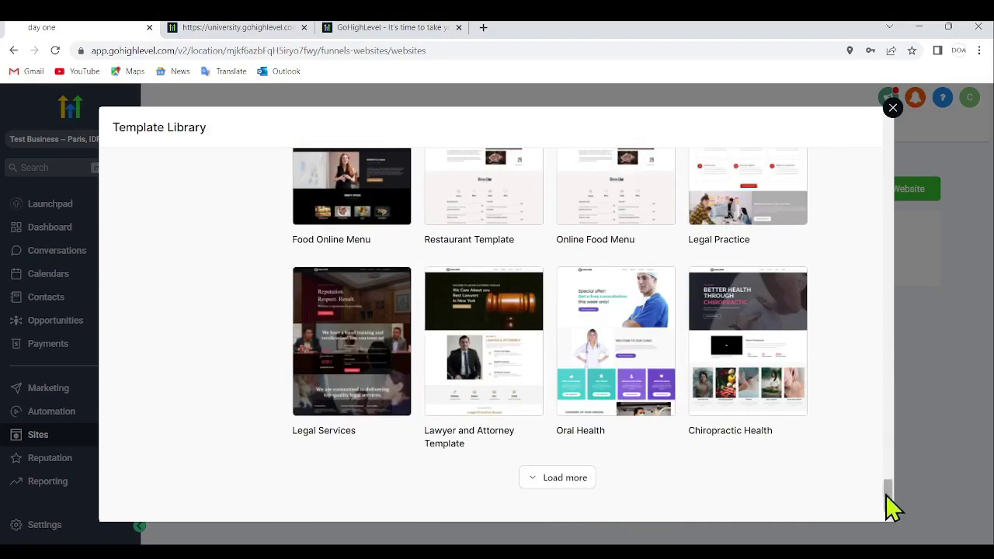
pyautogui.moveTo(892, 509); pyautogui.dragTo(896, 106)
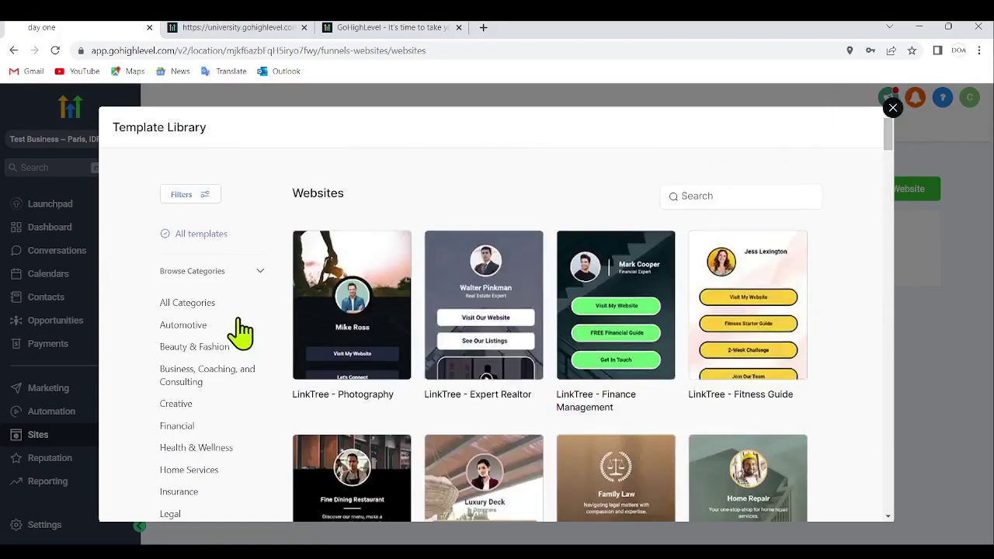
# - Browse the website templates for all categories, Automotive, and Beauty & Fashion
pyautogui.click(183, 306)
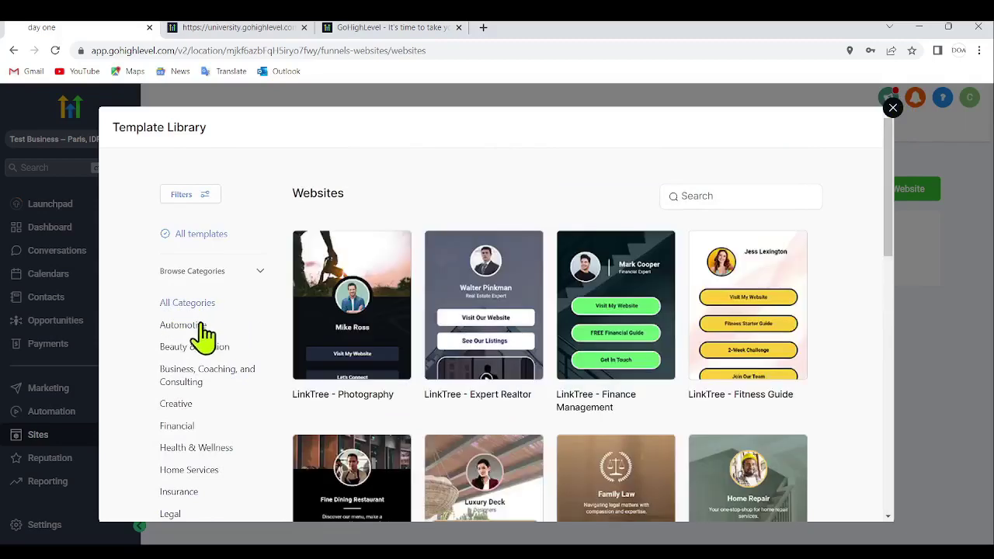
pyautogui.click(200, 326)
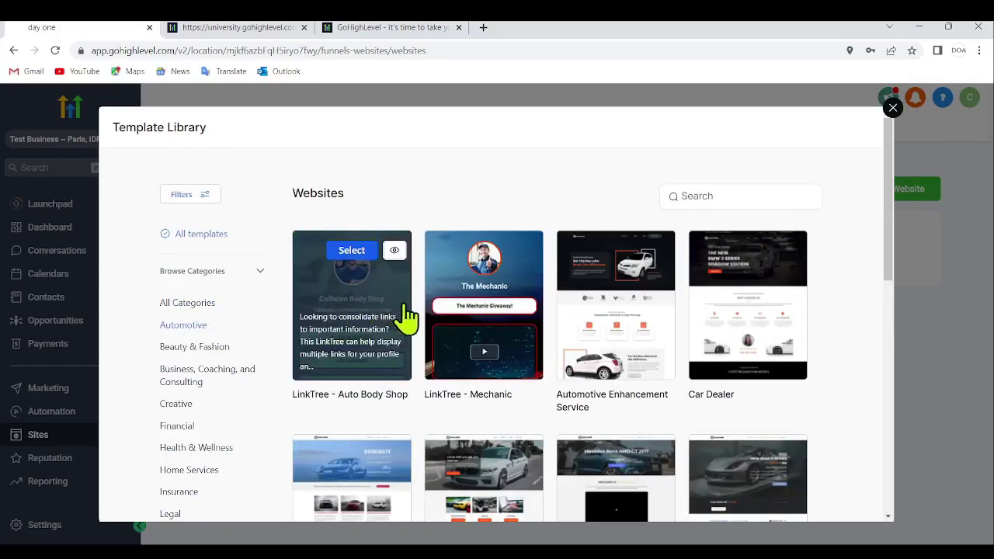
pyautogui.click(201, 349)
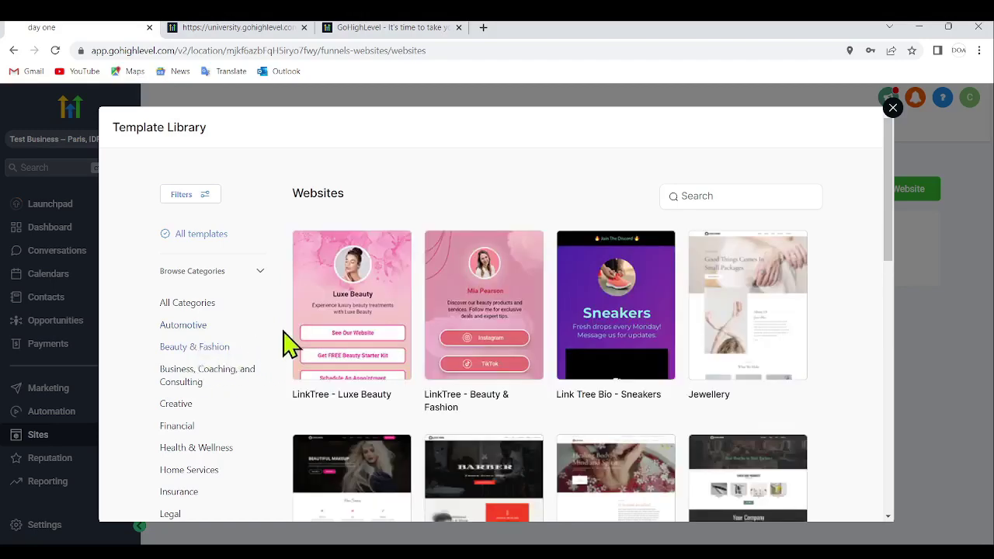
pyautogui.scroll(-10, 739, 318)
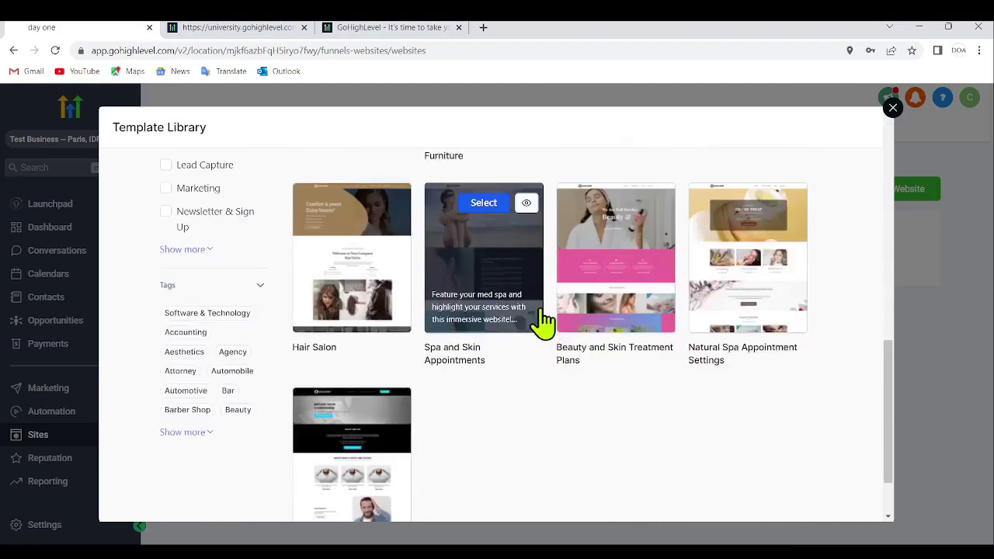
pyautogui.scroll(-1, 433, 351)
pyautogui.scroll(5, 195, 288)
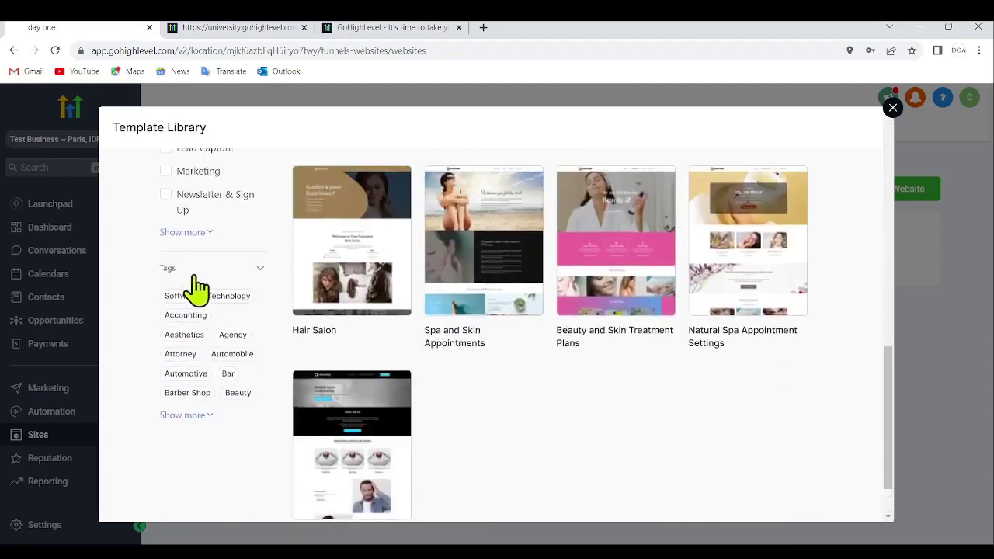
pyautogui.scroll(4, 205, 300)
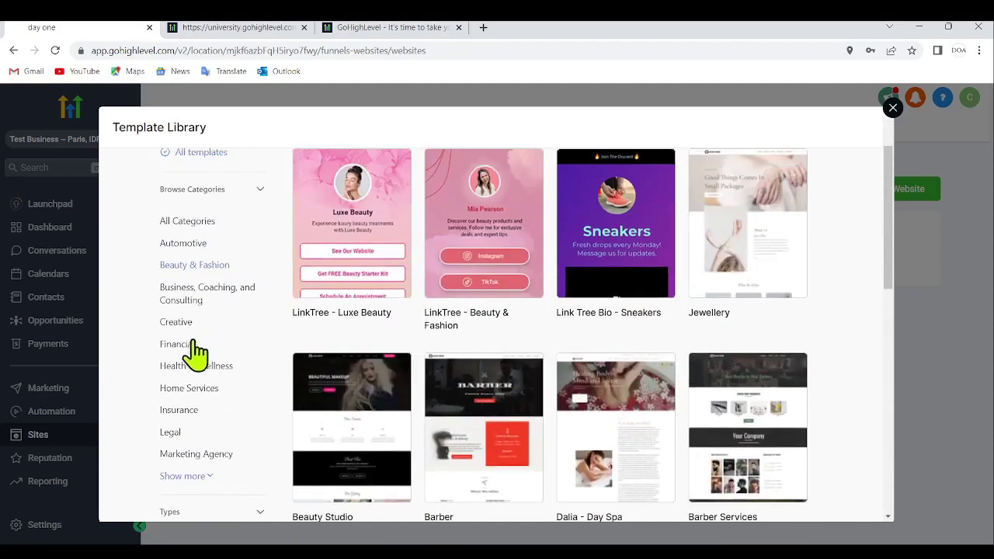
# - Look through the website templates in the Business, Coaching, and Consulting category
pyautogui.click(200, 293)
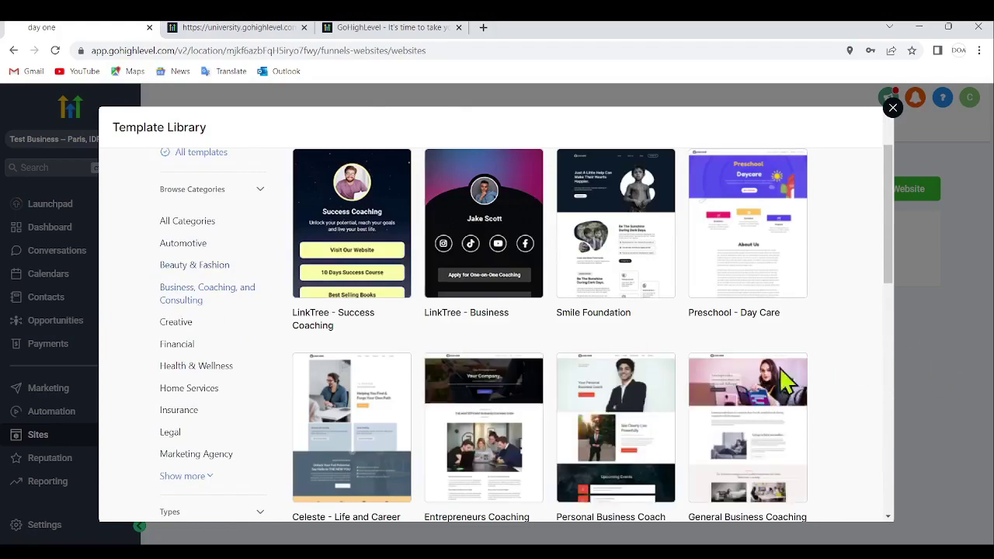
pyautogui.scroll(-7, 598, 400)
pyautogui.scroll(3, 608, 401)
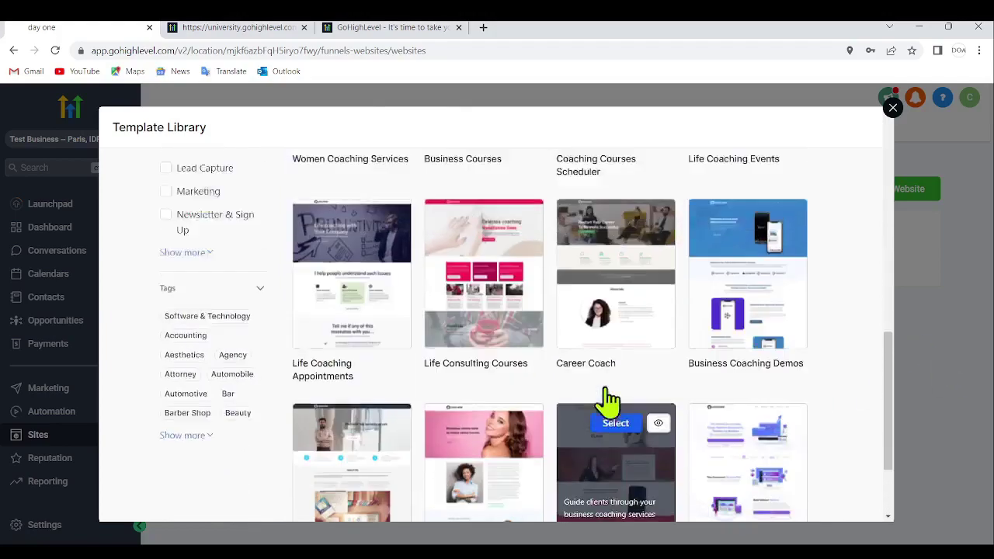
pyautogui.scroll(6, 215, 334)
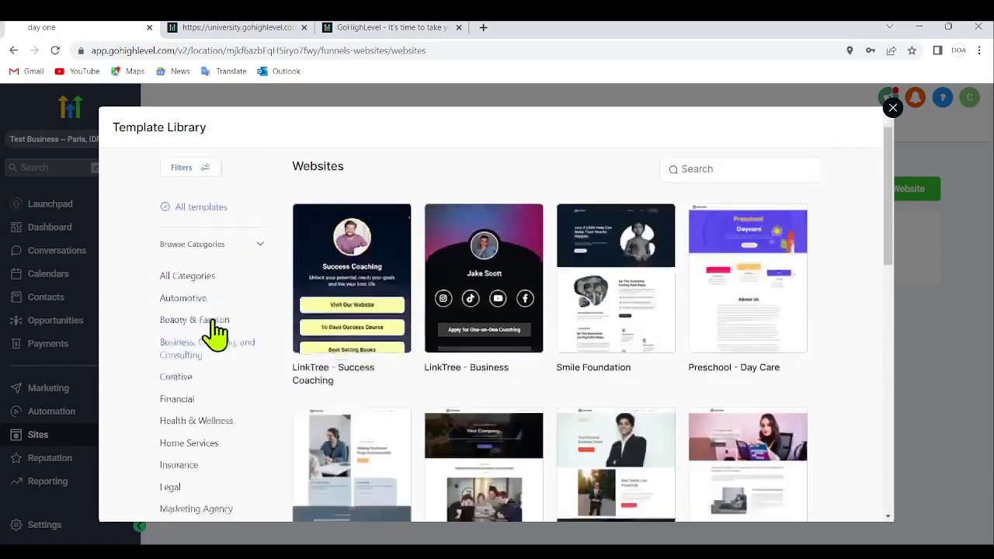
pyautogui.scroll(-3, 169, 291)
pyautogui.scroll(3, 169, 292)
# - View the website templates in the Creative, Financial, Health & Wellness, and Home Services categories
pyautogui.click(177, 340)
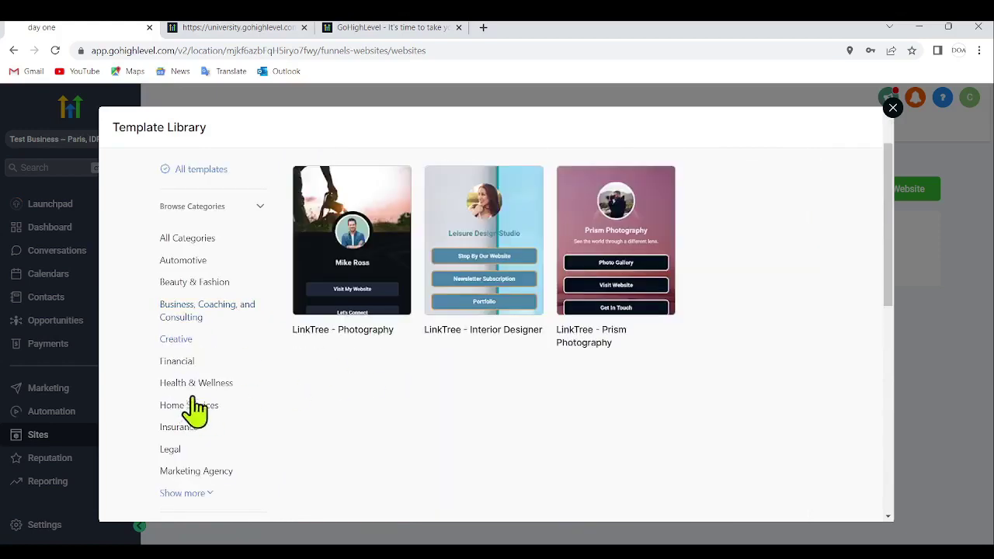
pyautogui.click(179, 364)
pyautogui.scroll(-3, 195, 365)
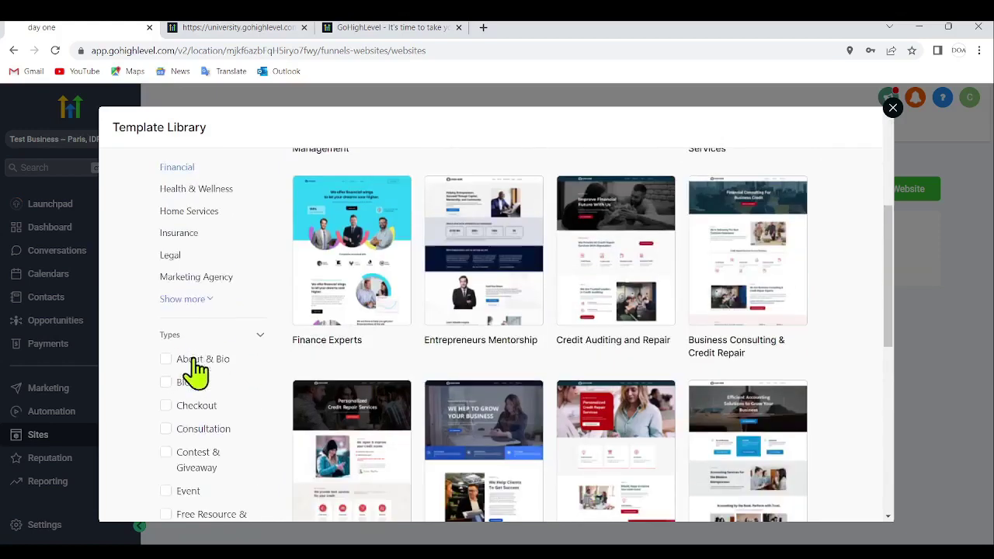
pyautogui.click(193, 188)
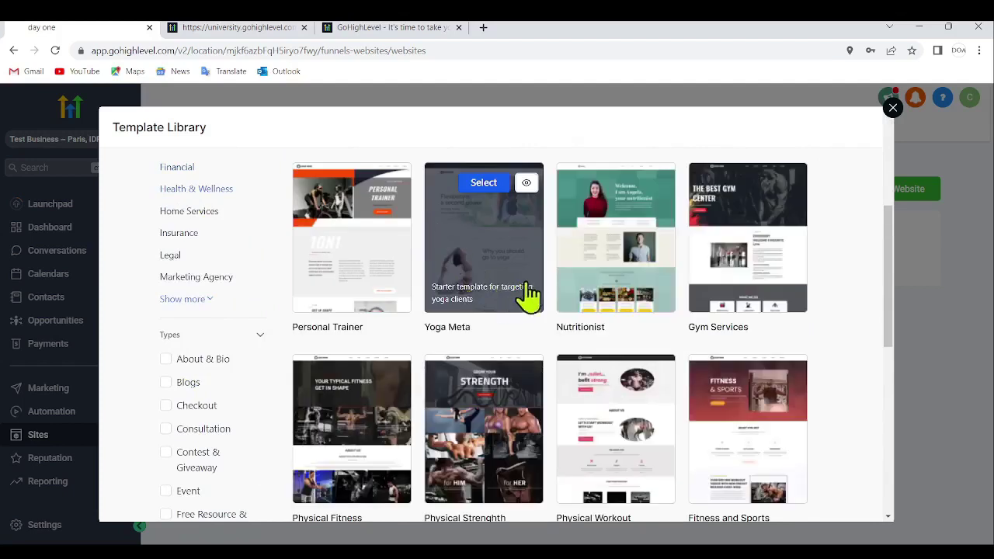
pyautogui.click(205, 212)
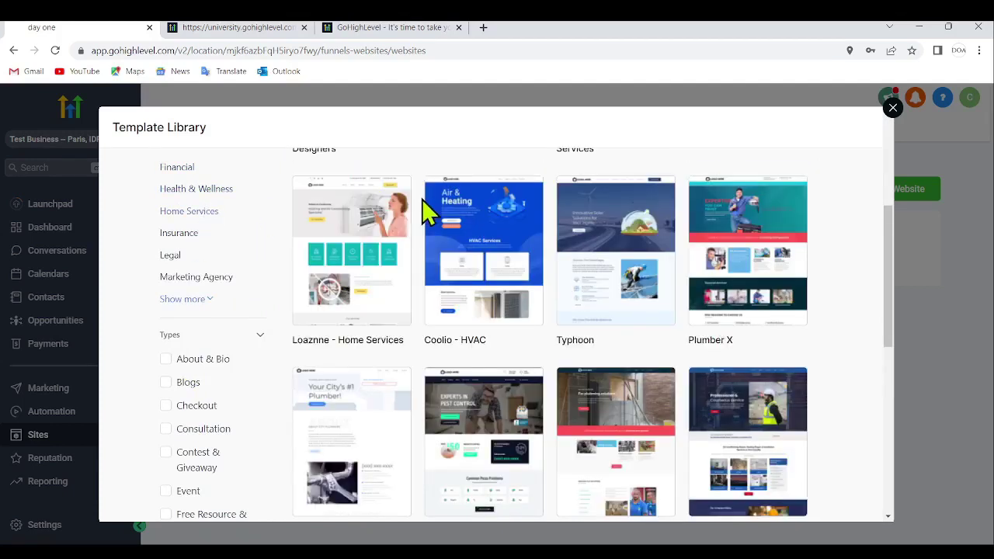
pyautogui.moveTo(437, 212)
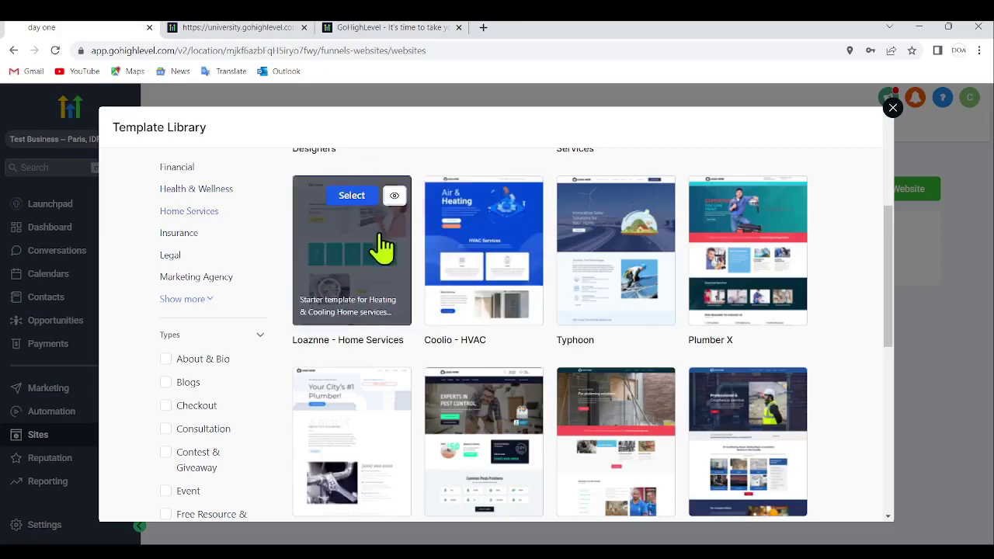
# - View the Insurance, Legal, and Marketing Agency templates, expanding the category list to view the Medical ones as well
pyautogui.click(181, 235)
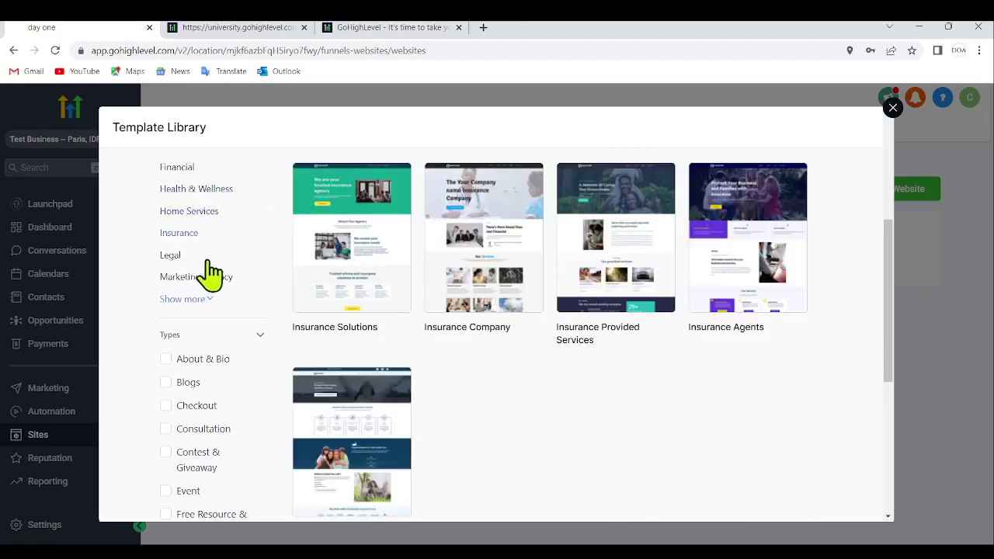
pyautogui.click(176, 278)
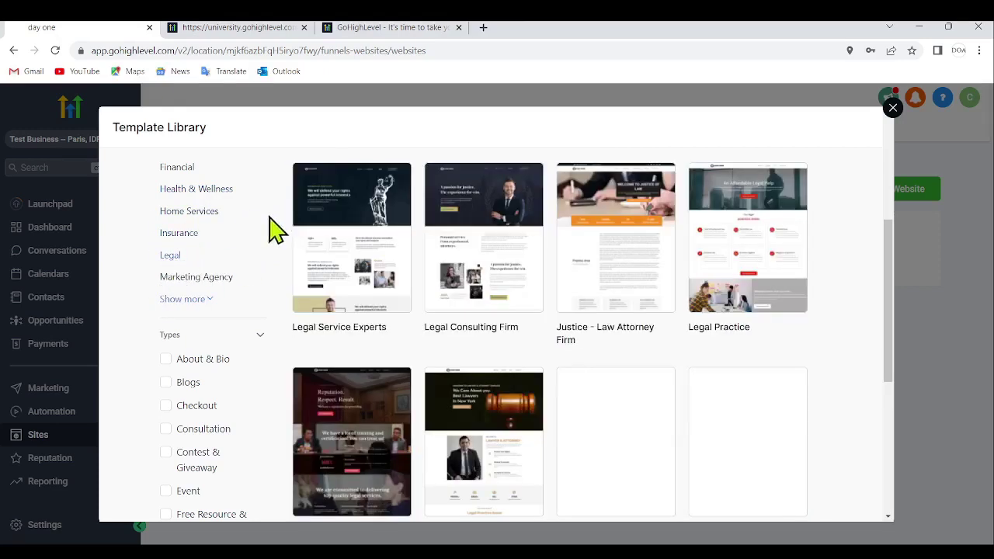
pyautogui.click(219, 280)
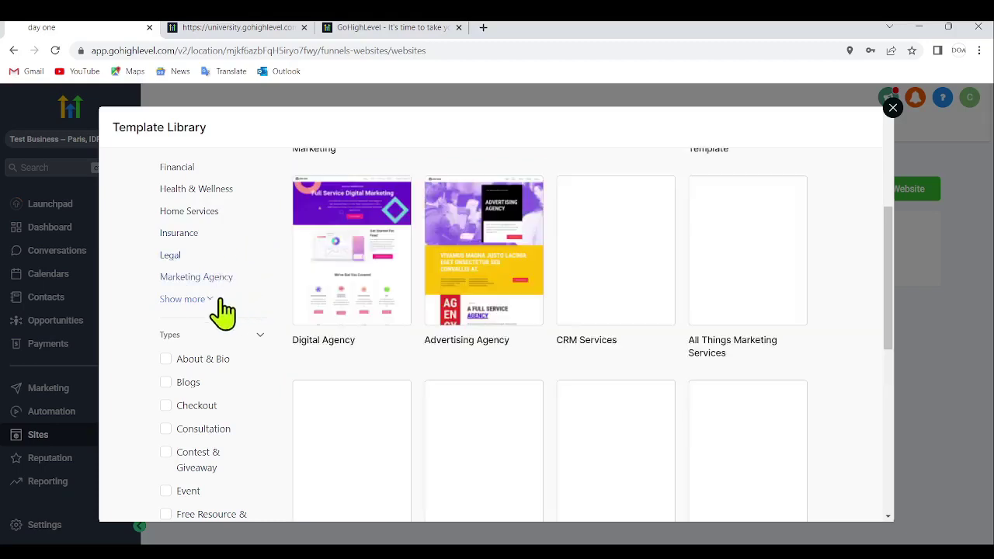
pyautogui.click(216, 300)
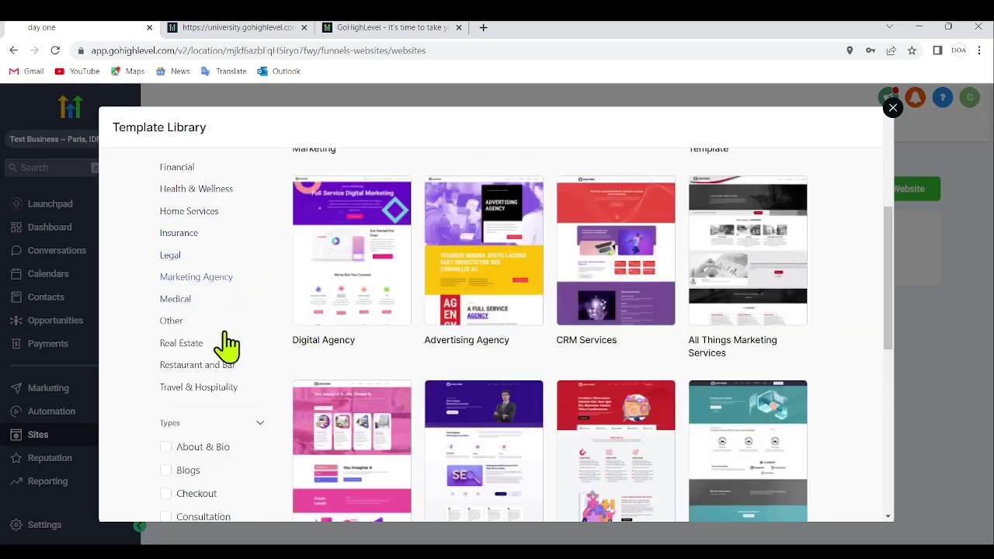
pyautogui.click(175, 299)
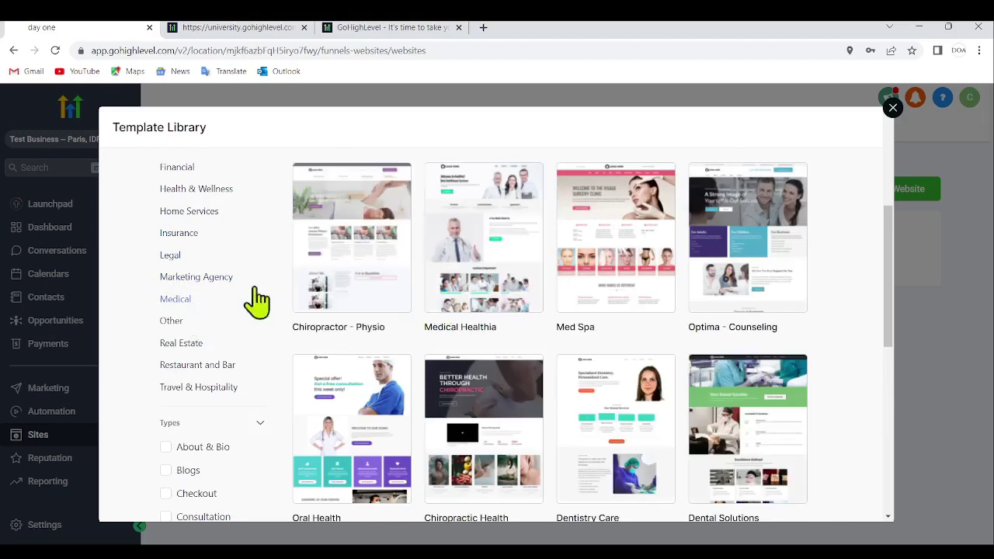
# - Look through the website templates in the Other, Real Estate, and Automotive categories
pyautogui.click(173, 321)
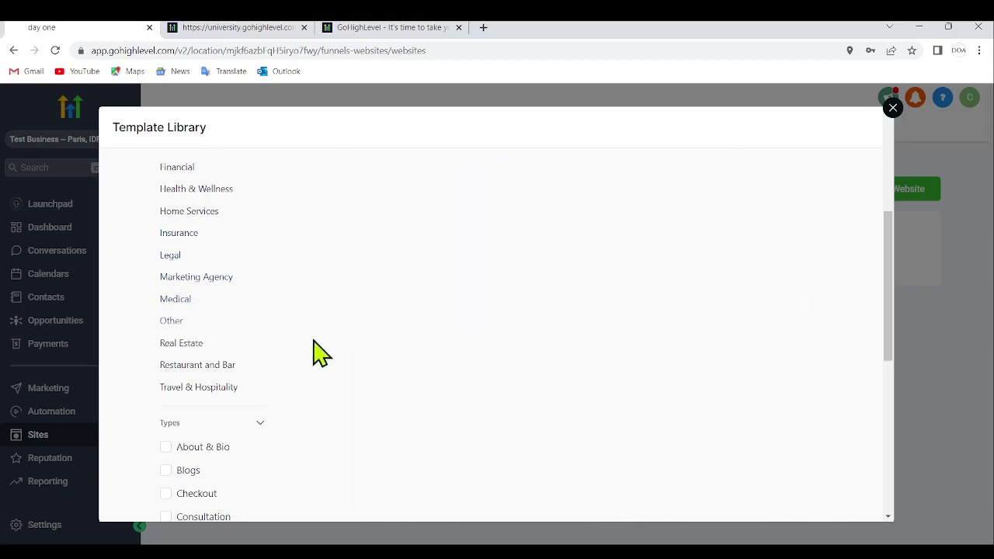
pyautogui.click(205, 347)
pyautogui.scroll(-10, 206, 359)
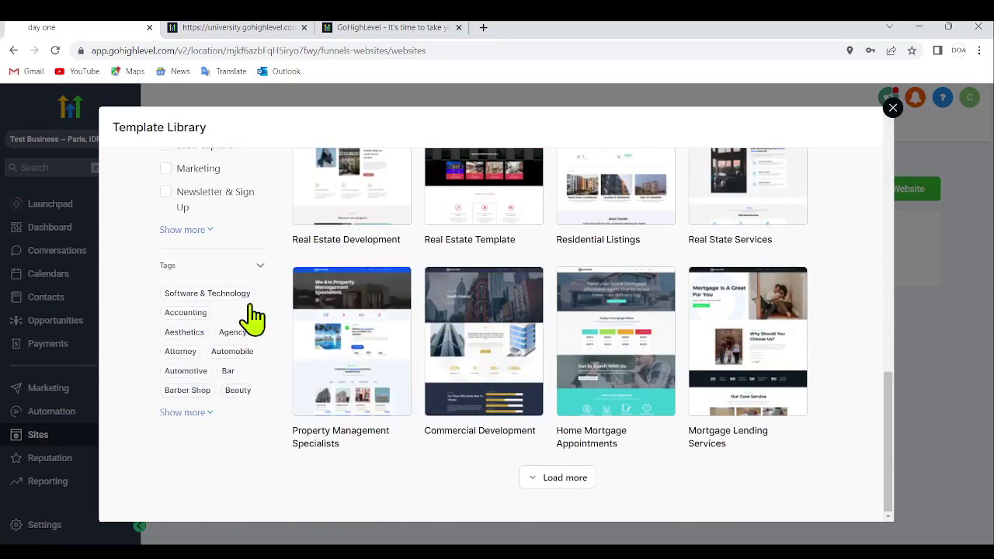
pyautogui.scroll(10, 303, 300)
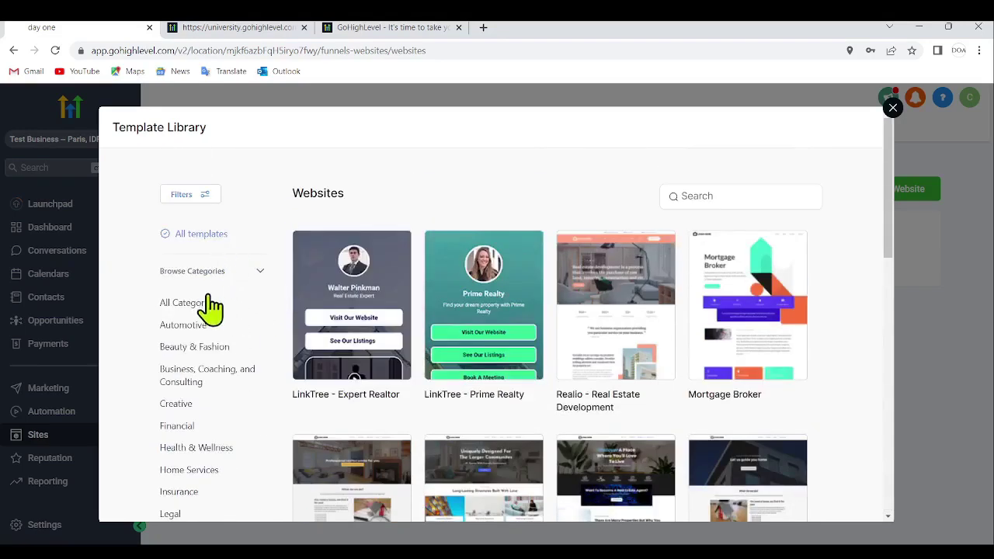
pyautogui.click(186, 325)
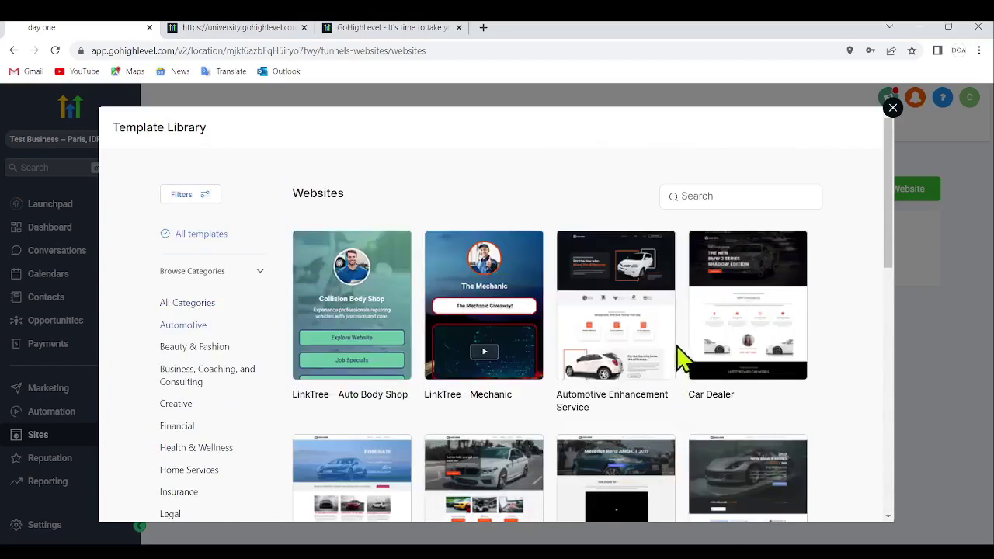
pyautogui.scroll(-3, 677, 355)
pyautogui.scroll(-3, 458, 389)
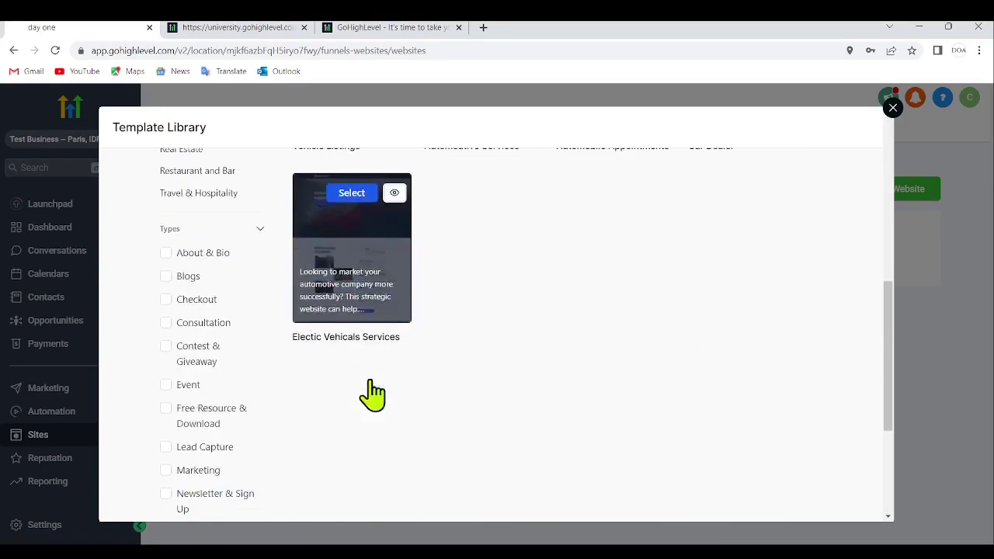
pyautogui.scroll(10, 233, 315)
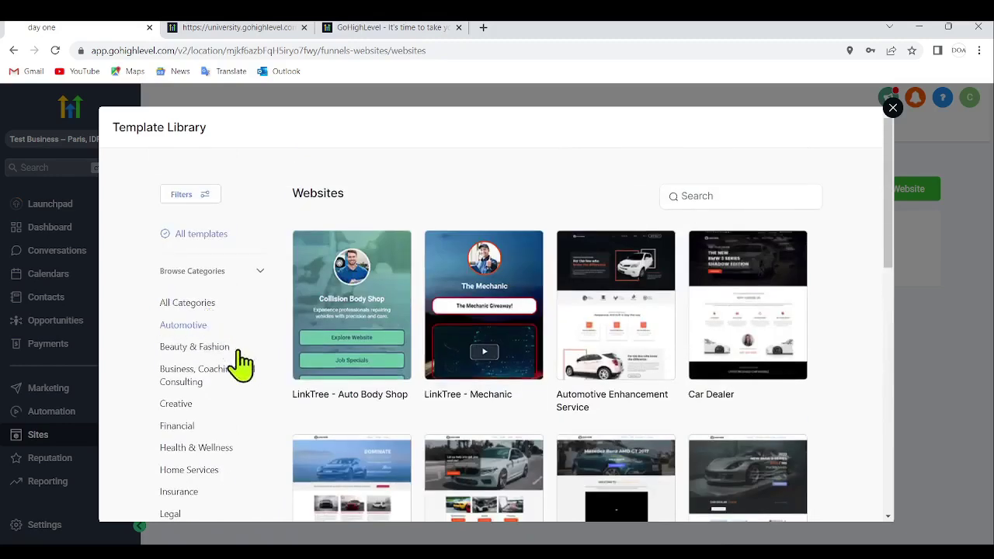
# - Preview the dark Business Courses template from the Business, Coaching, and Consulting category, then return to the template library
pyautogui.scroll(-3, 233, 365)
pyautogui.click(199, 249)
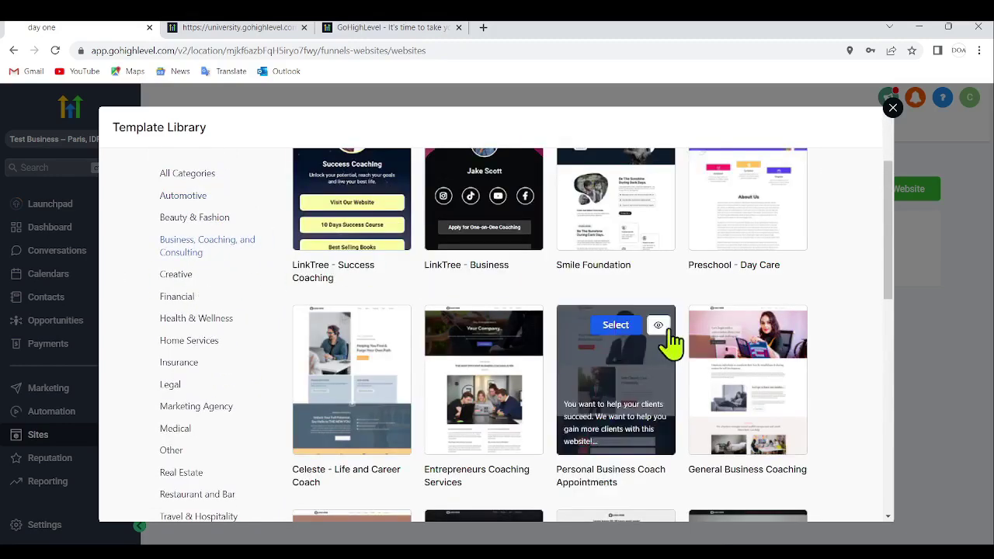
pyautogui.scroll(-4, 779, 345)
pyautogui.scroll(1, 786, 347)
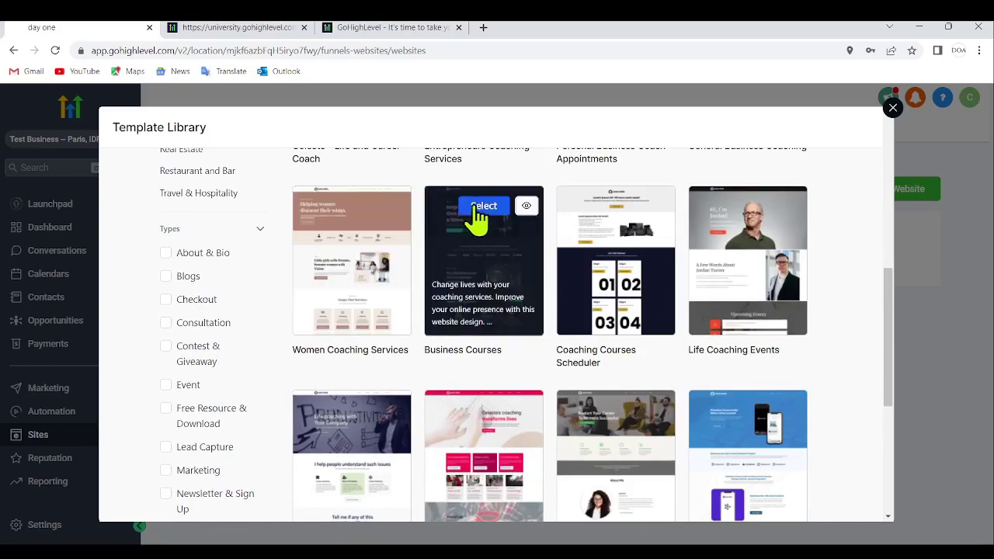
pyautogui.click(527, 208)
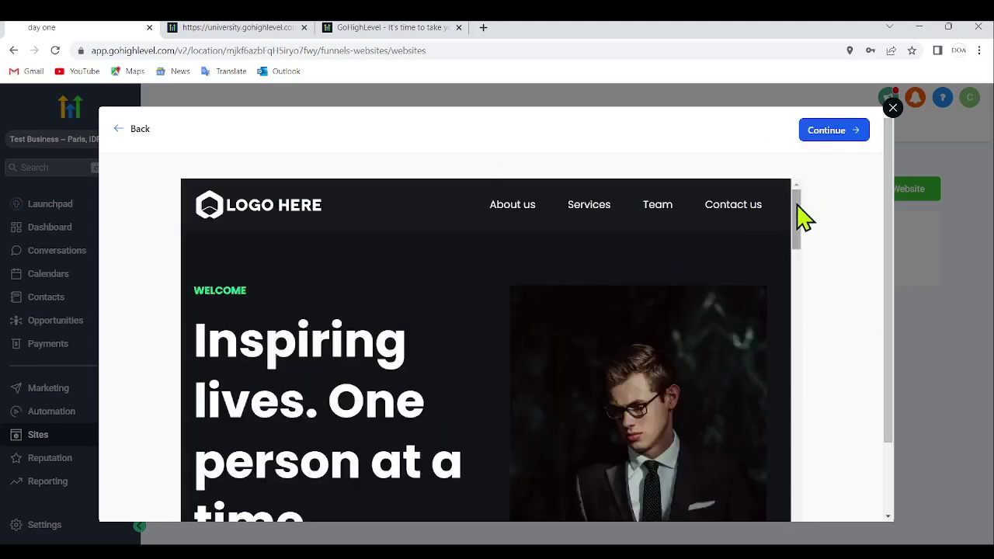
pyautogui.moveTo(796, 204); pyautogui.dragTo(790, 281)
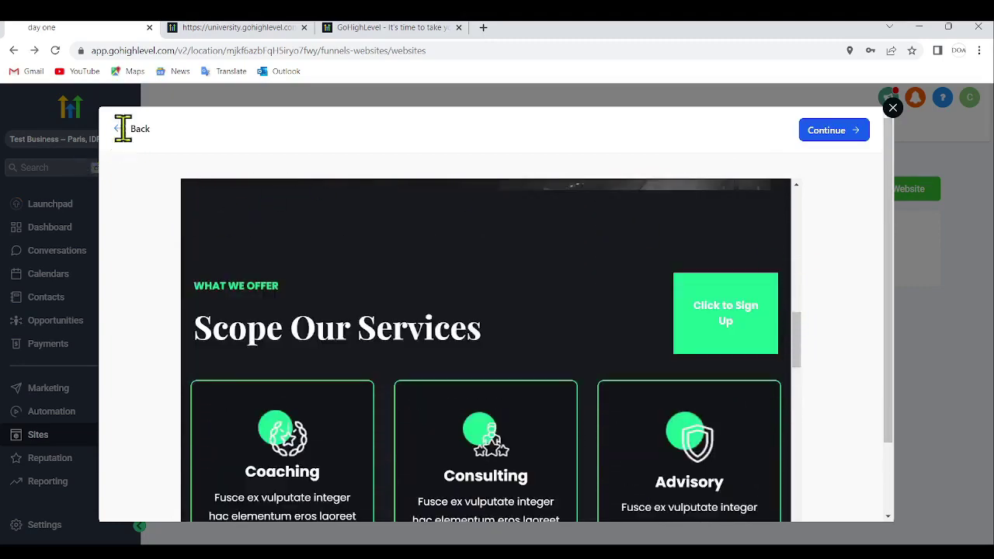
pyautogui.click(124, 129)
# - Examine the remaining Business, Coaching, and Consulting templates down to the end of the list
pyautogui.scroll(-4, 683, 303)
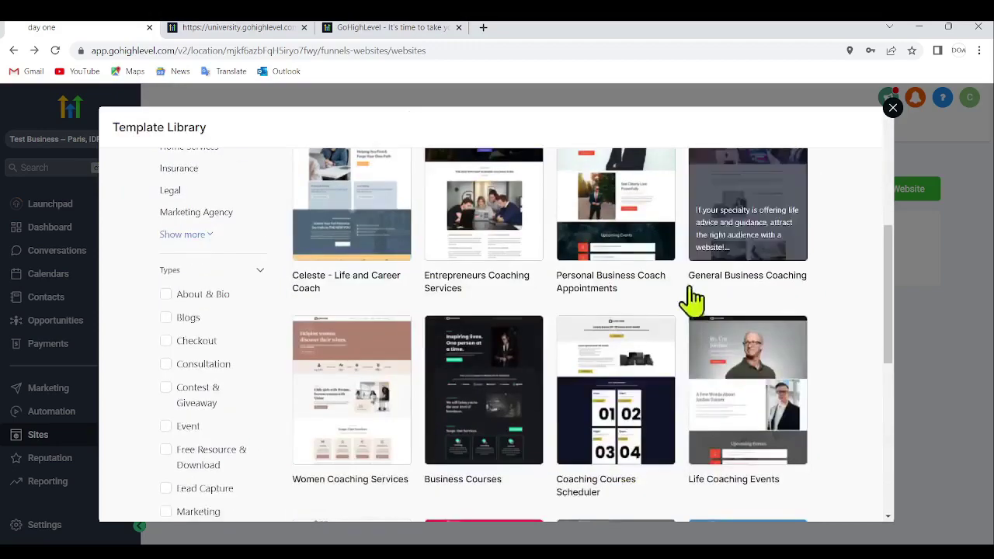
pyautogui.scroll(-4, 695, 326)
pyautogui.scroll(-2, 622, 380)
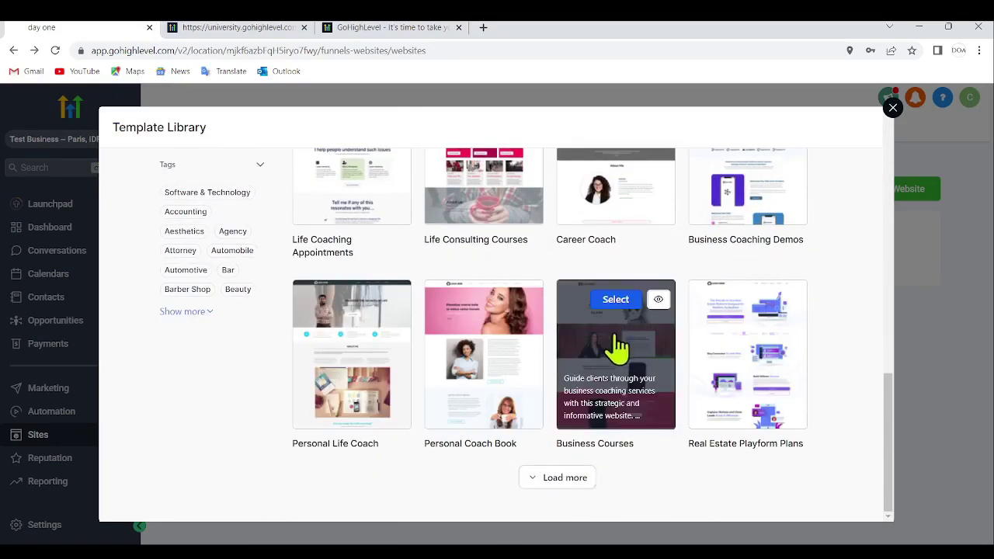
pyautogui.scroll(-3, 595, 378)
pyautogui.scroll(10, 613, 295)
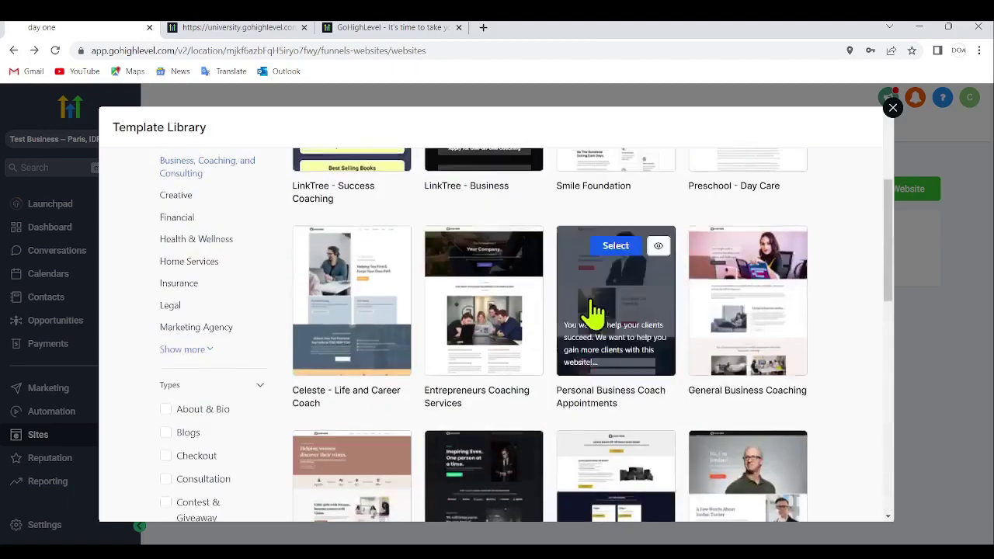
pyautogui.scroll(3, 598, 318)
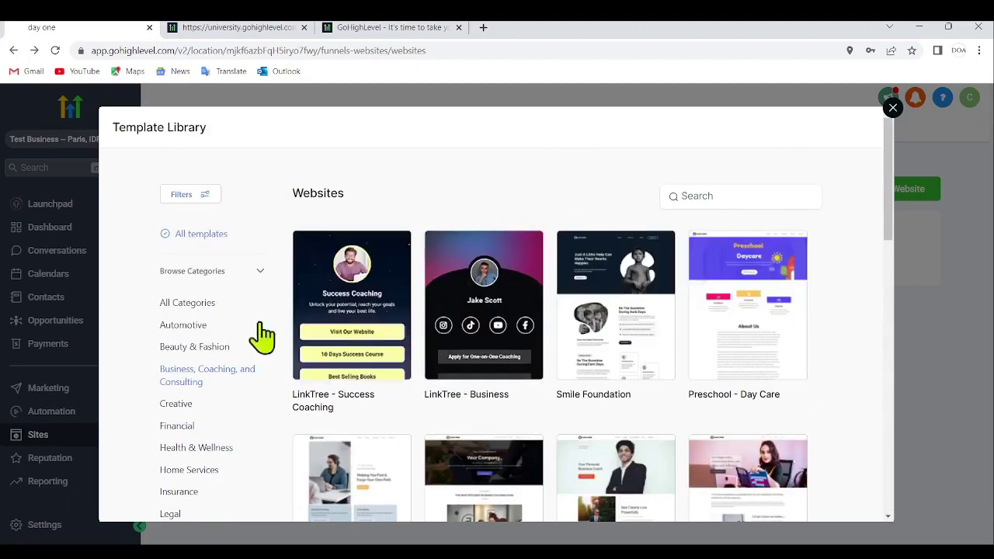
# - Select the Yoga Club template from the Health & Wellness category
pyautogui.scroll(-3, 263, 336)
pyautogui.click(222, 256)
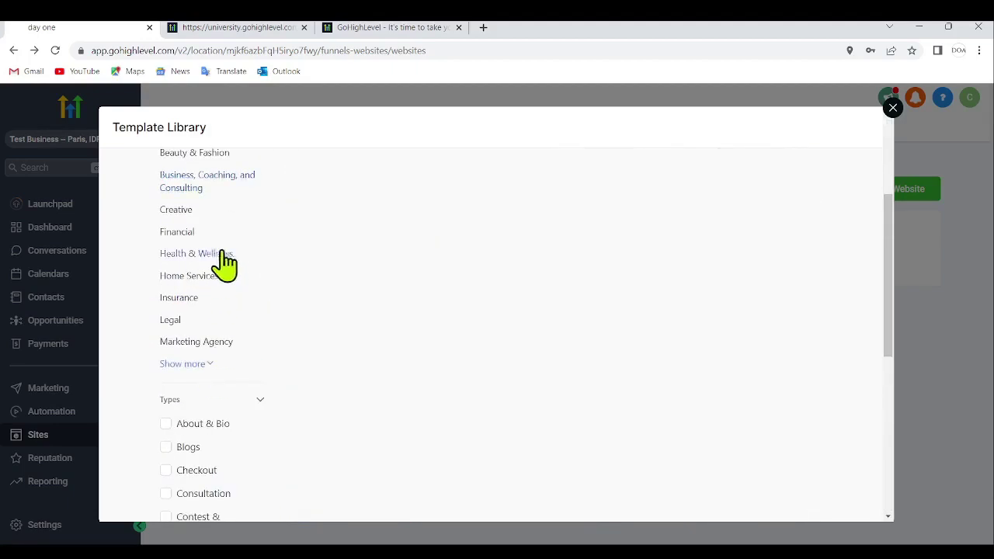
pyautogui.scroll(-5, 661, 331)
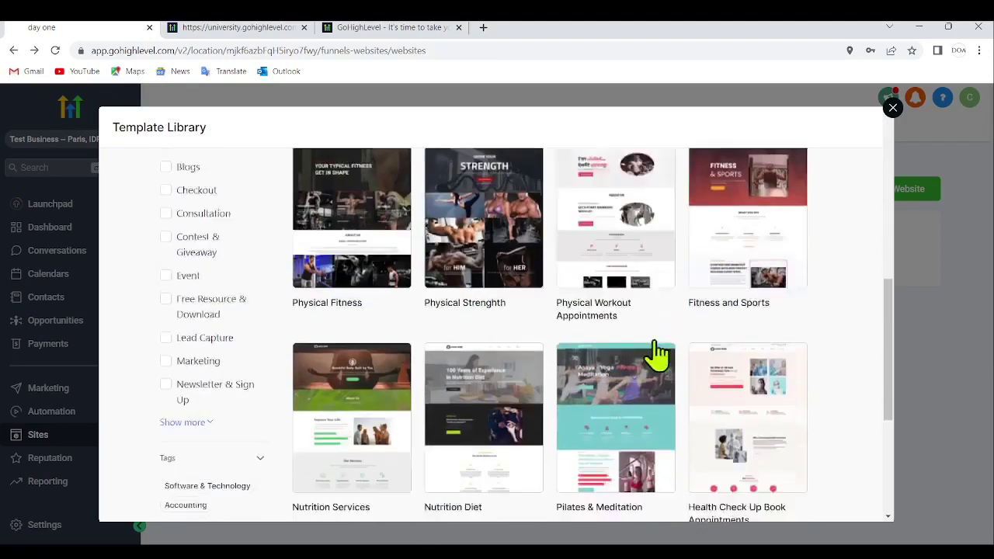
pyautogui.scroll(-2, 657, 365)
pyautogui.scroll(-1, 734, 357)
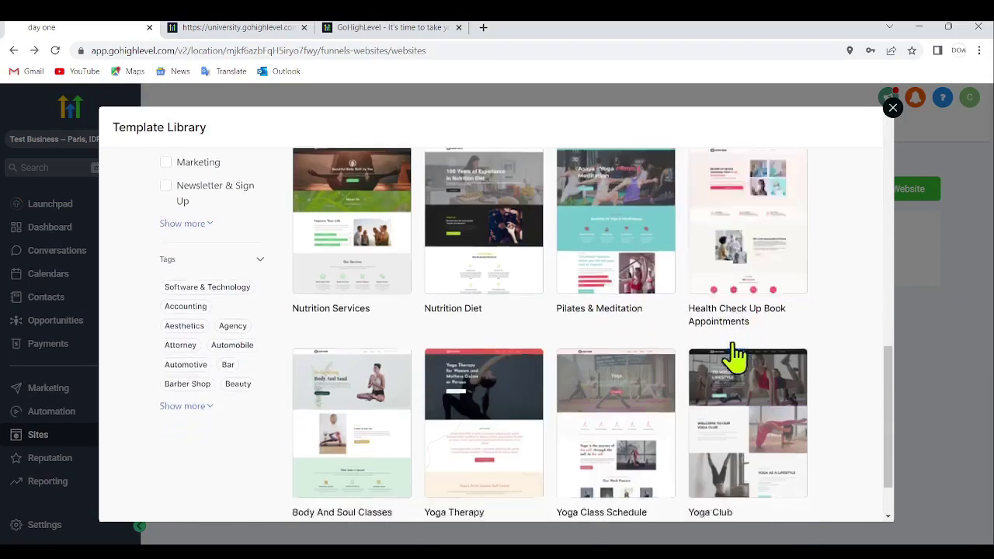
pyautogui.scroll(-1, 734, 353)
pyautogui.moveTo(793, 362)
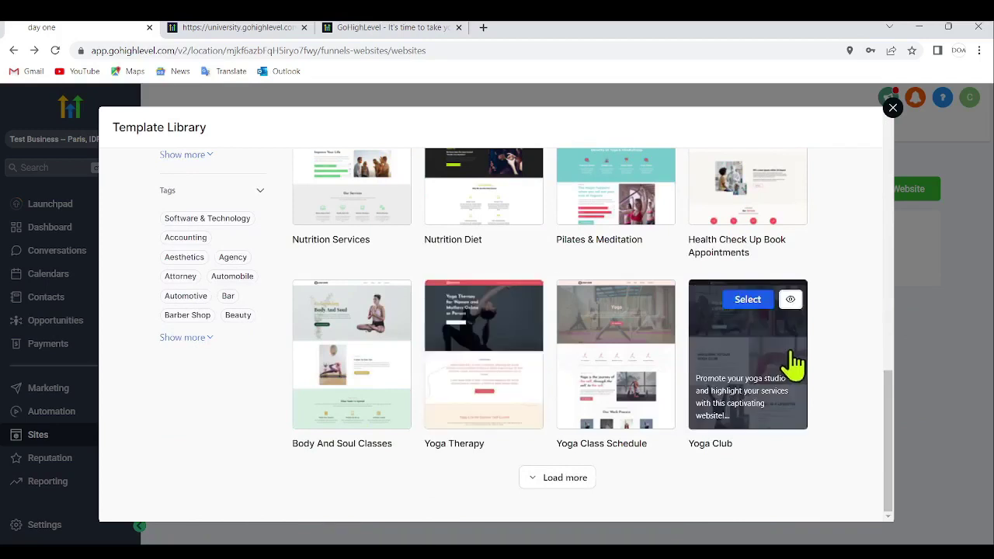
pyautogui.click(747, 299)
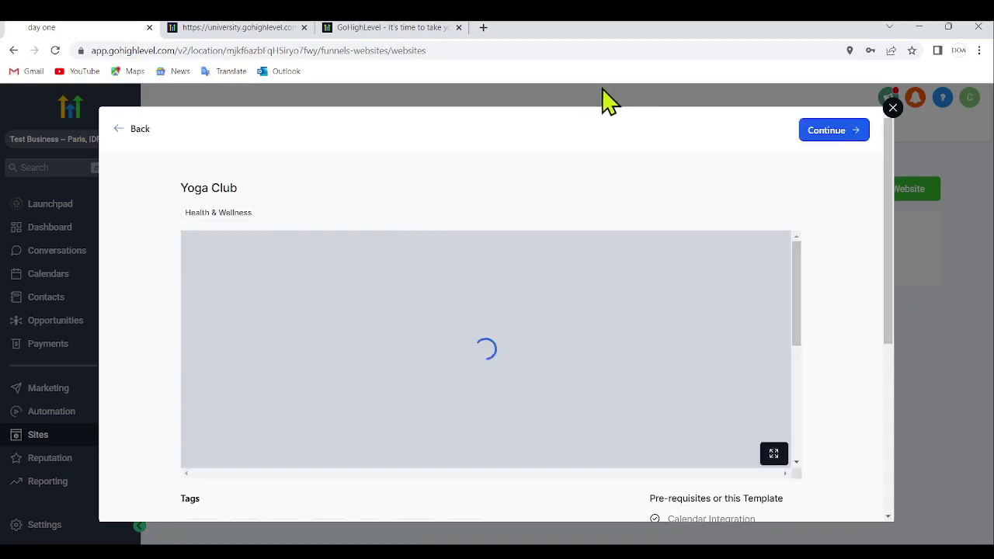
# - Accept the image-rights agreement, get the Yoga Club template, and reload the websites list by switching to Funnels and back
pyautogui.click(832, 140)
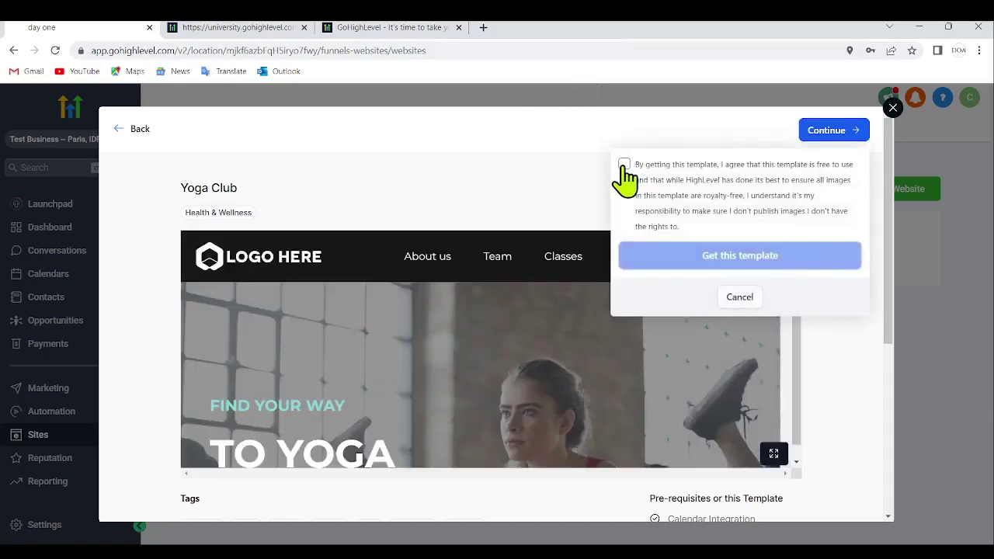
pyautogui.click(624, 165)
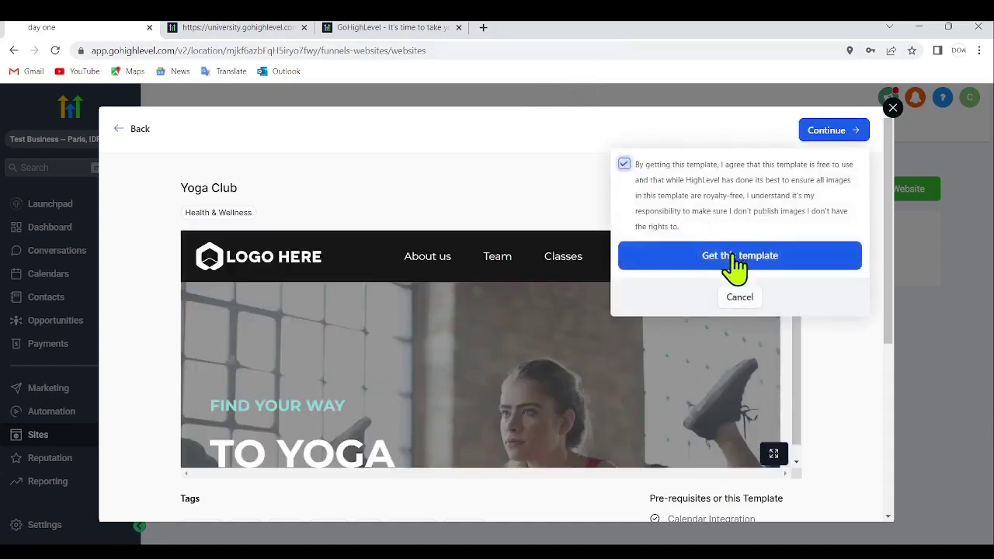
pyautogui.click(732, 257)
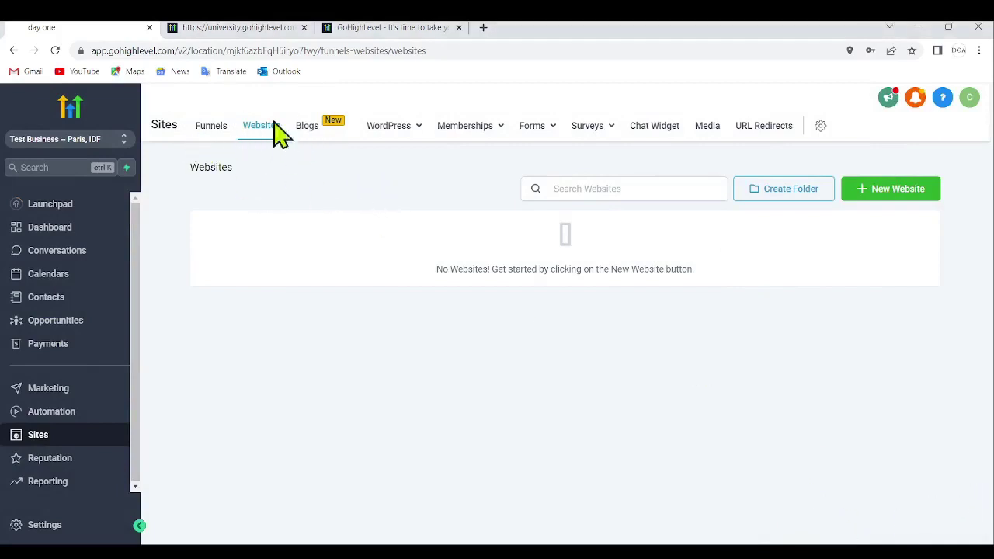
pyautogui.click(206, 131)
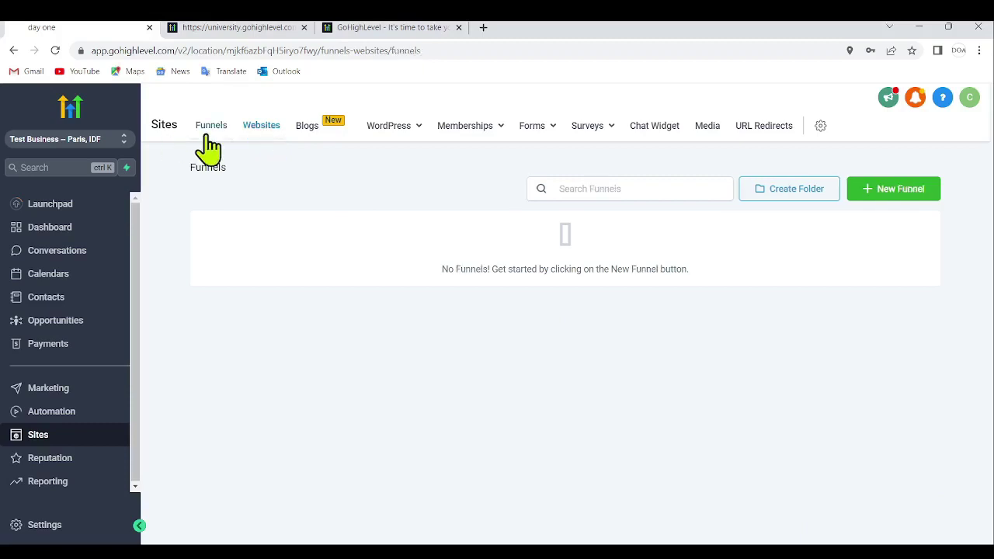
pyautogui.click(257, 134)
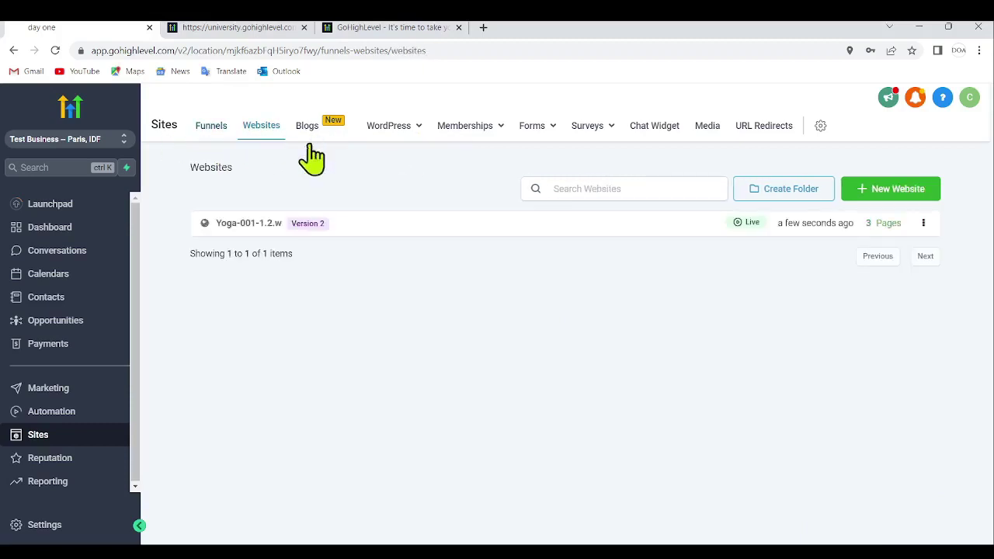